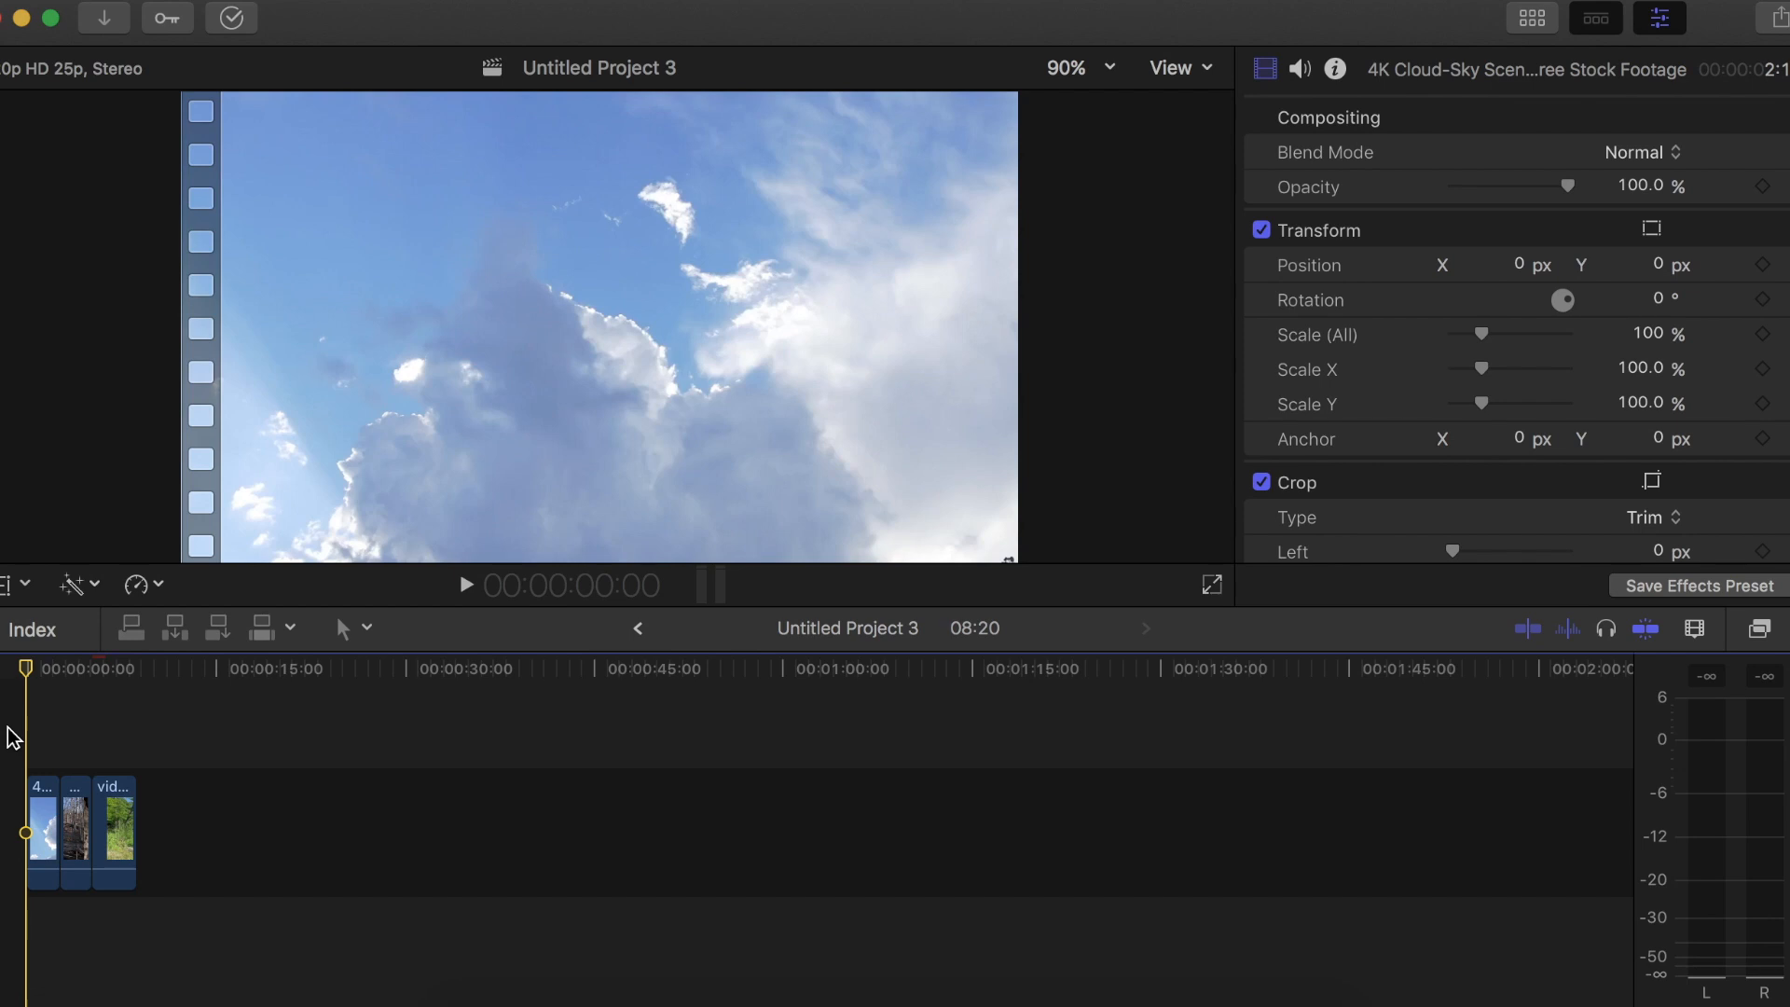
Play back the project's three clips from the start to review the footage
{"action": "key", "text": "space"}
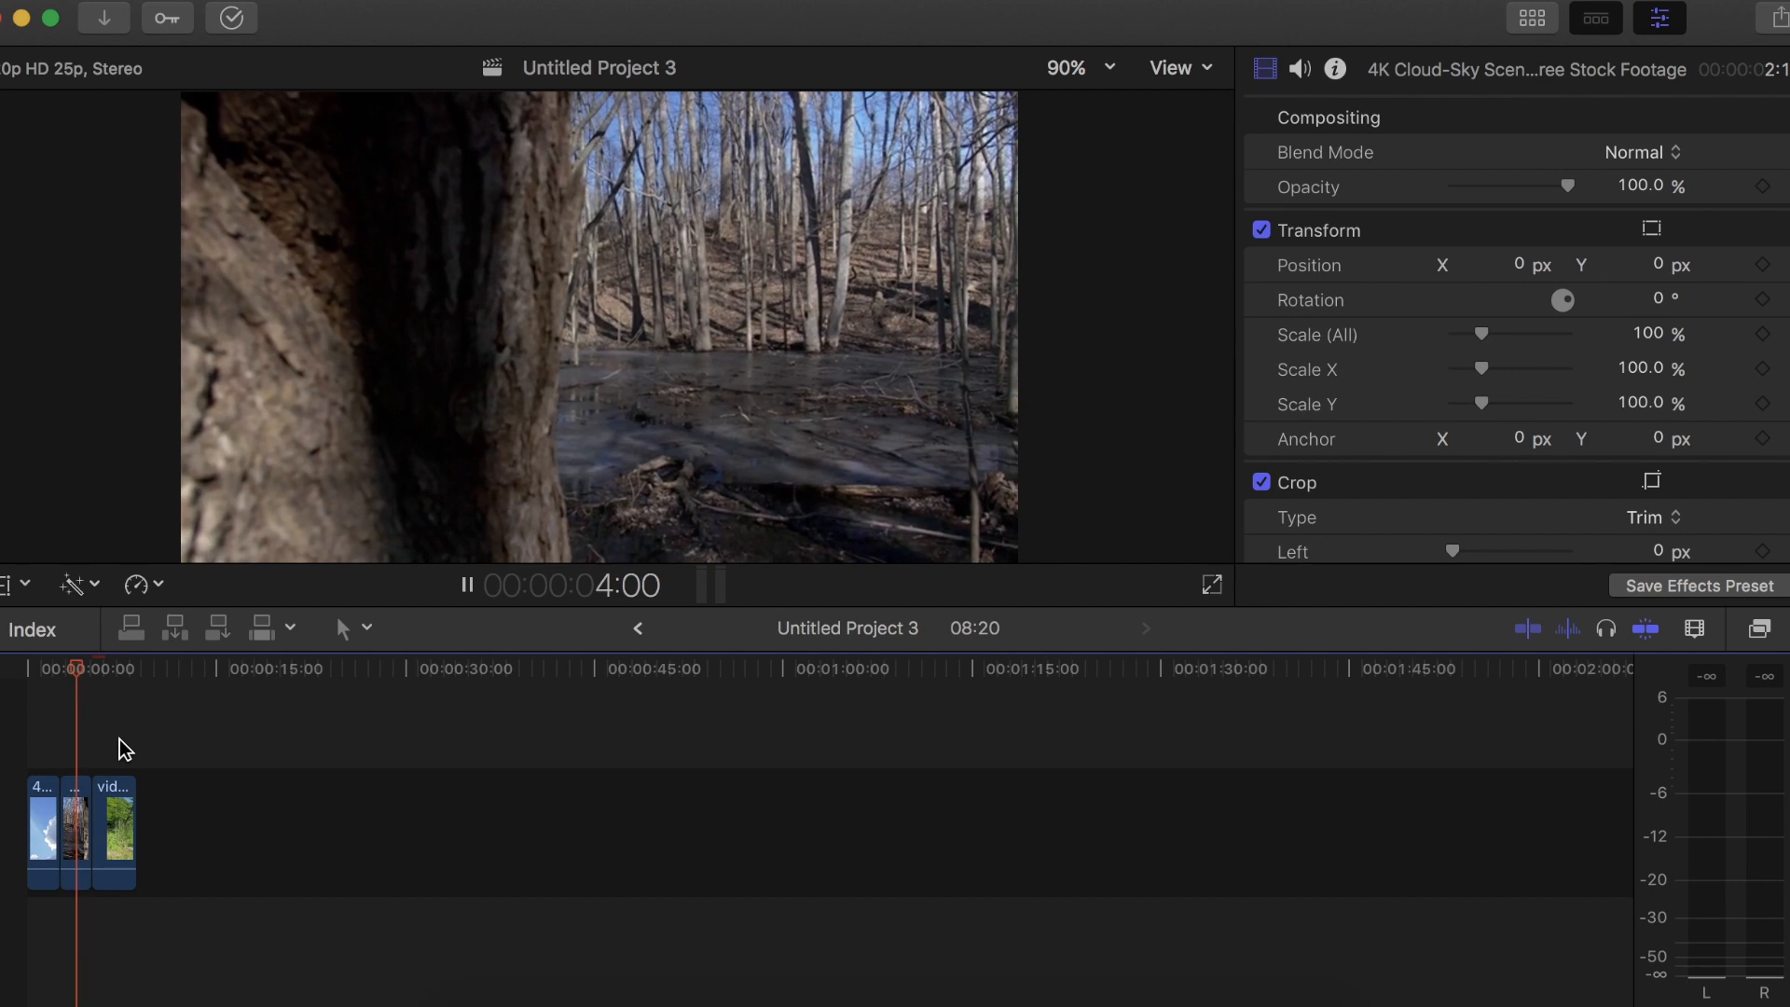
{"action": "left_click", "coordinate": [109, 740]}
{"action": "key", "text": "space"}
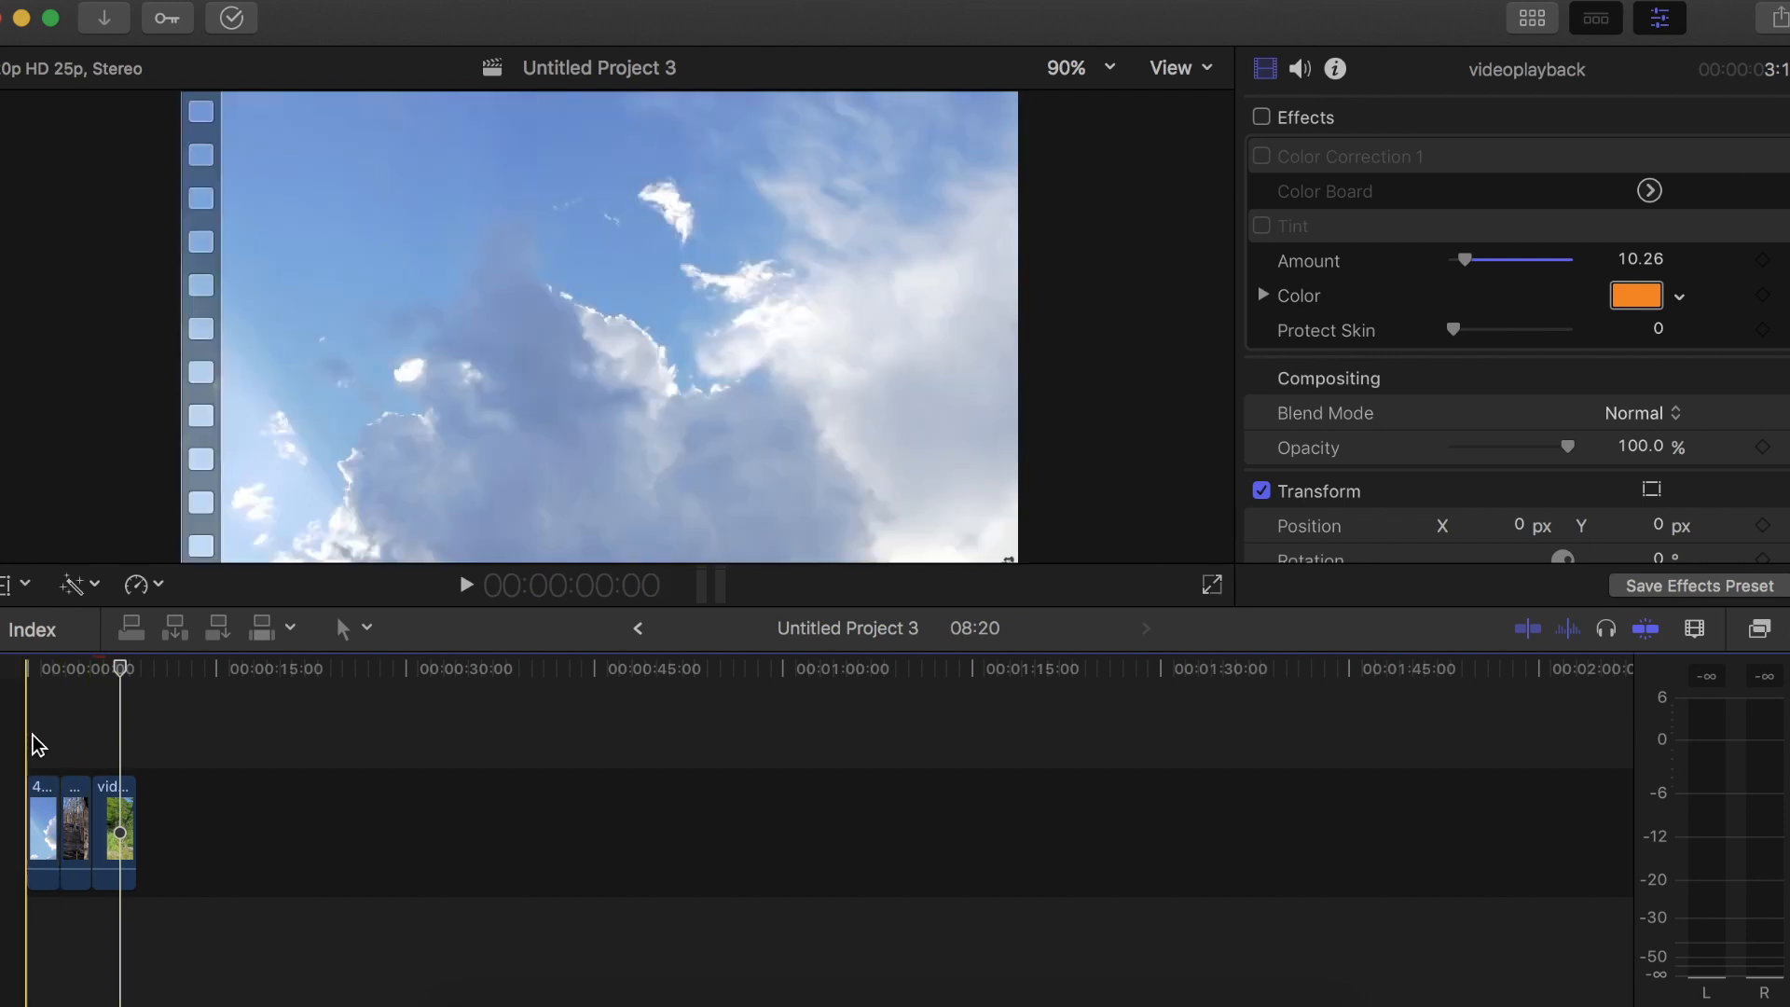
{"action": "key", "text": "Home"}
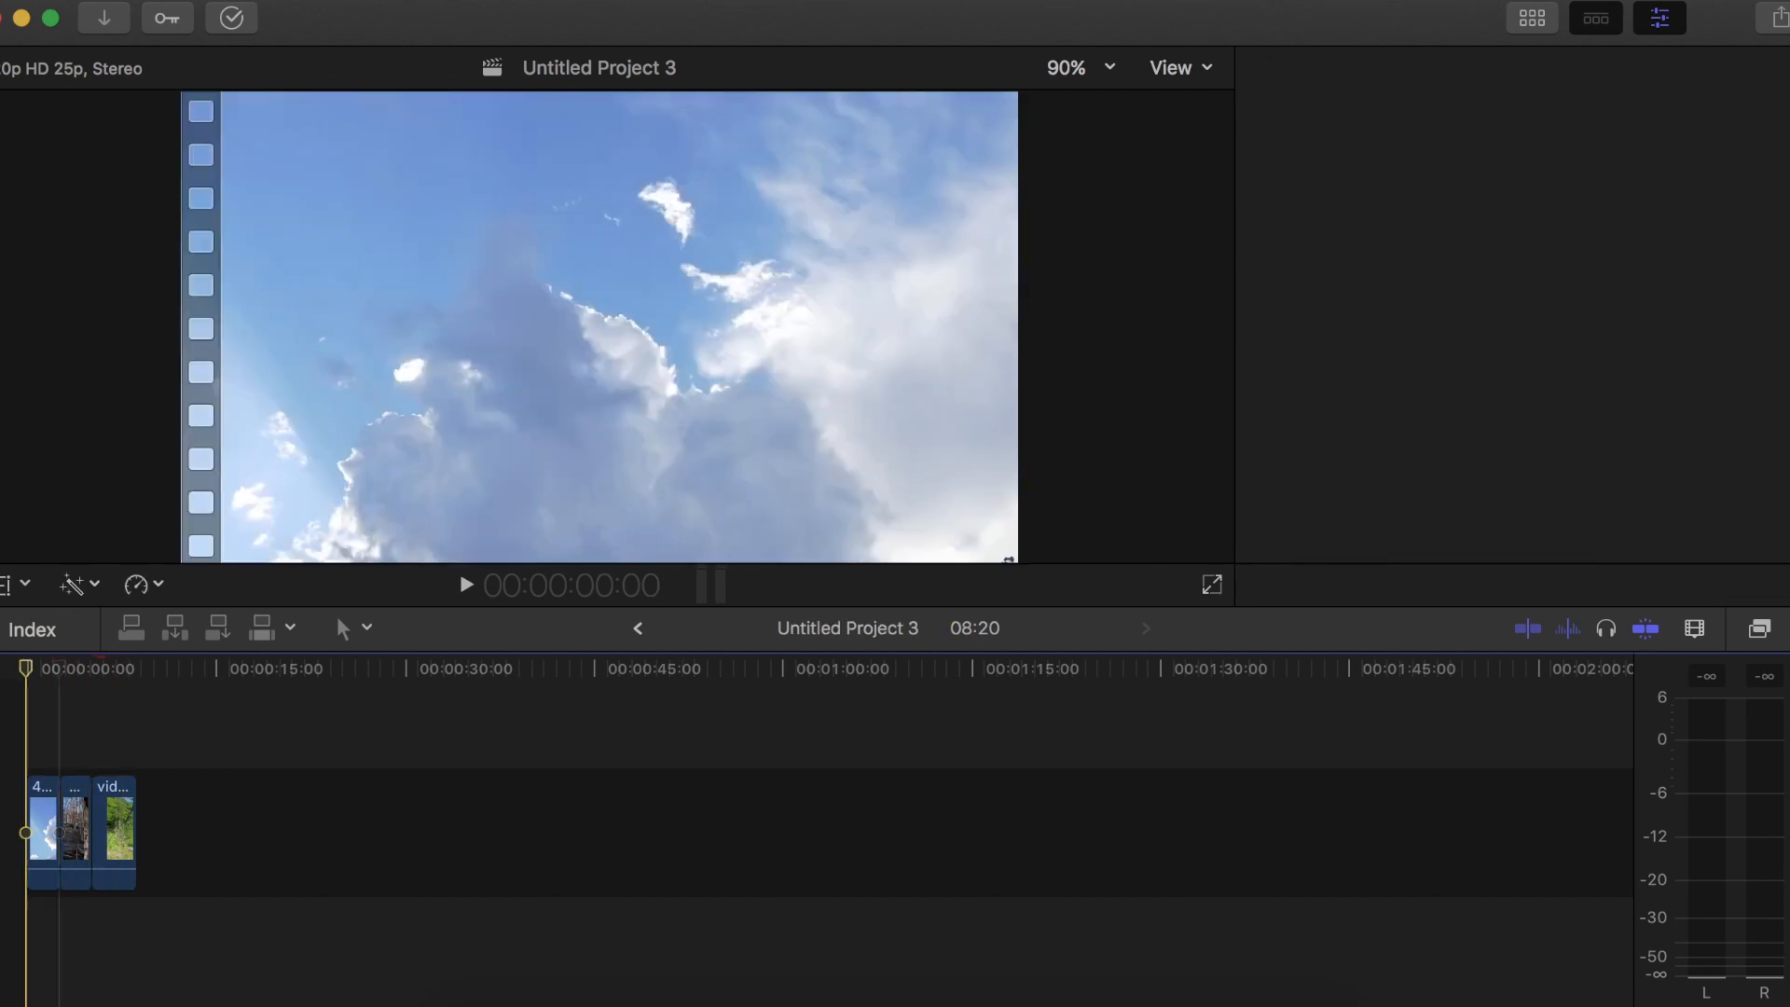
{"action": "key", "text": "space"}
{"action": "key", "text": "space"}
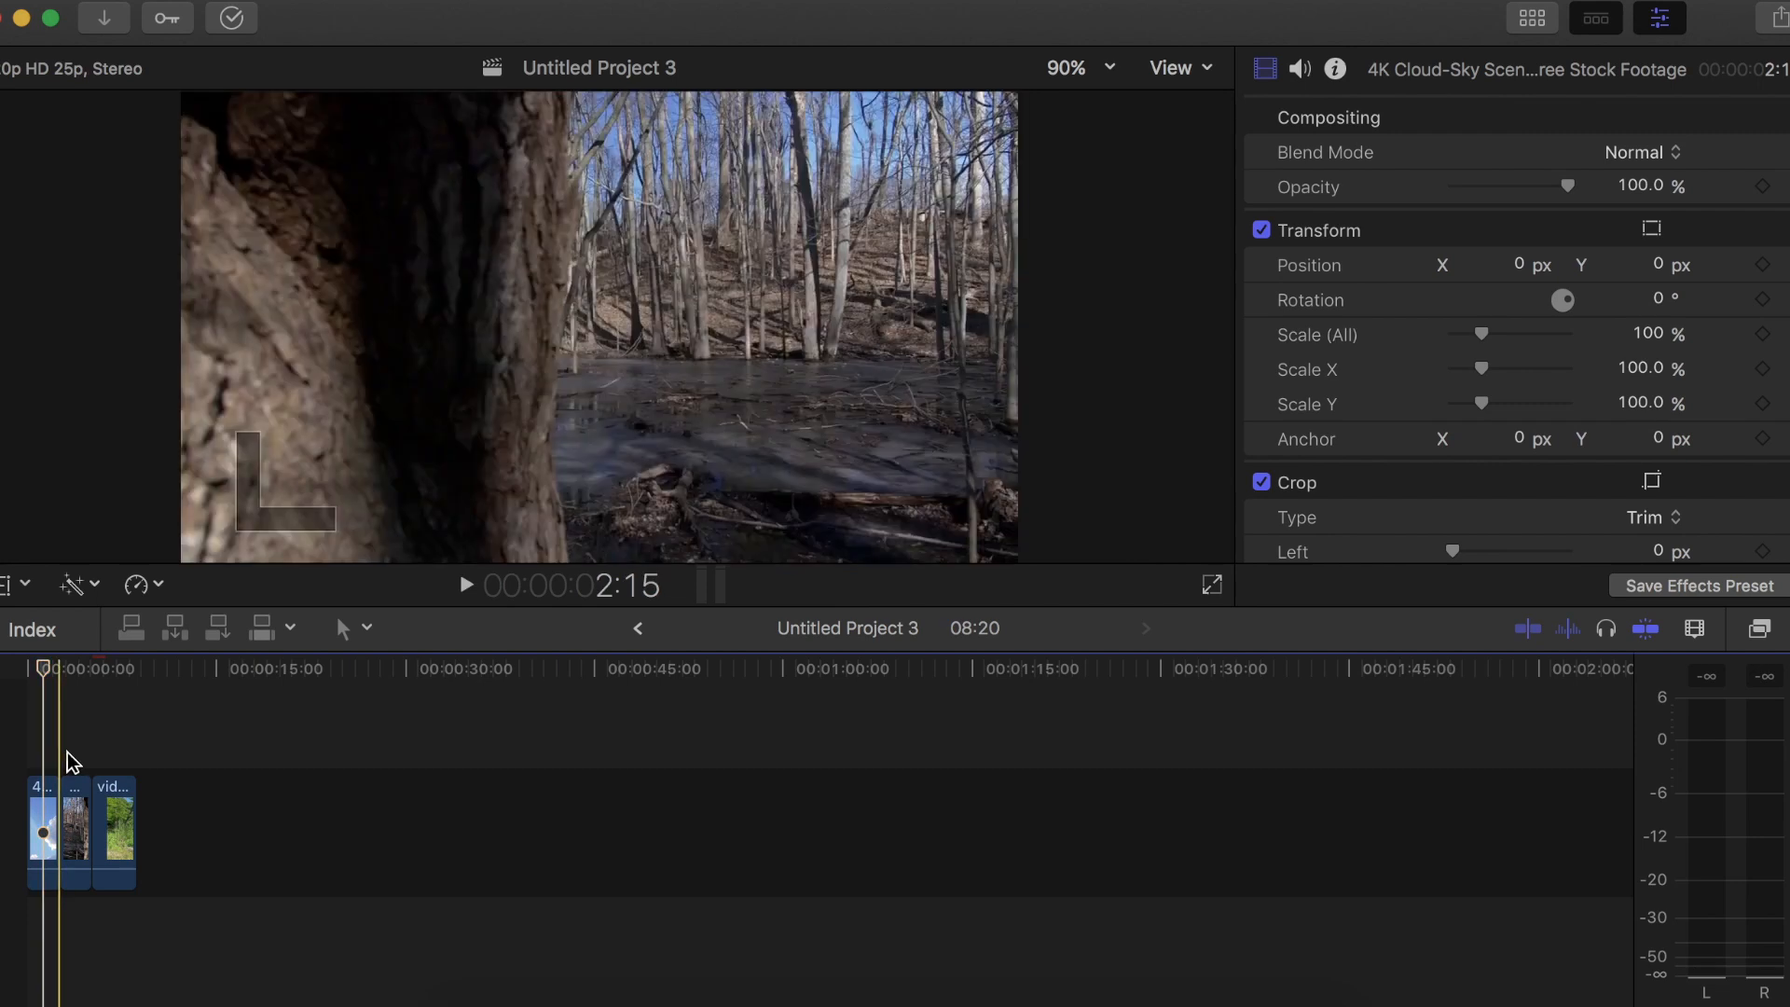
Insert a Custom generator between the cloud clip and the forest clip and extend it to about 2 minutes 5 seconds
{"action": "left_click_drag", "start_coordinate": [65, 752], "coordinate": [143, 805]}
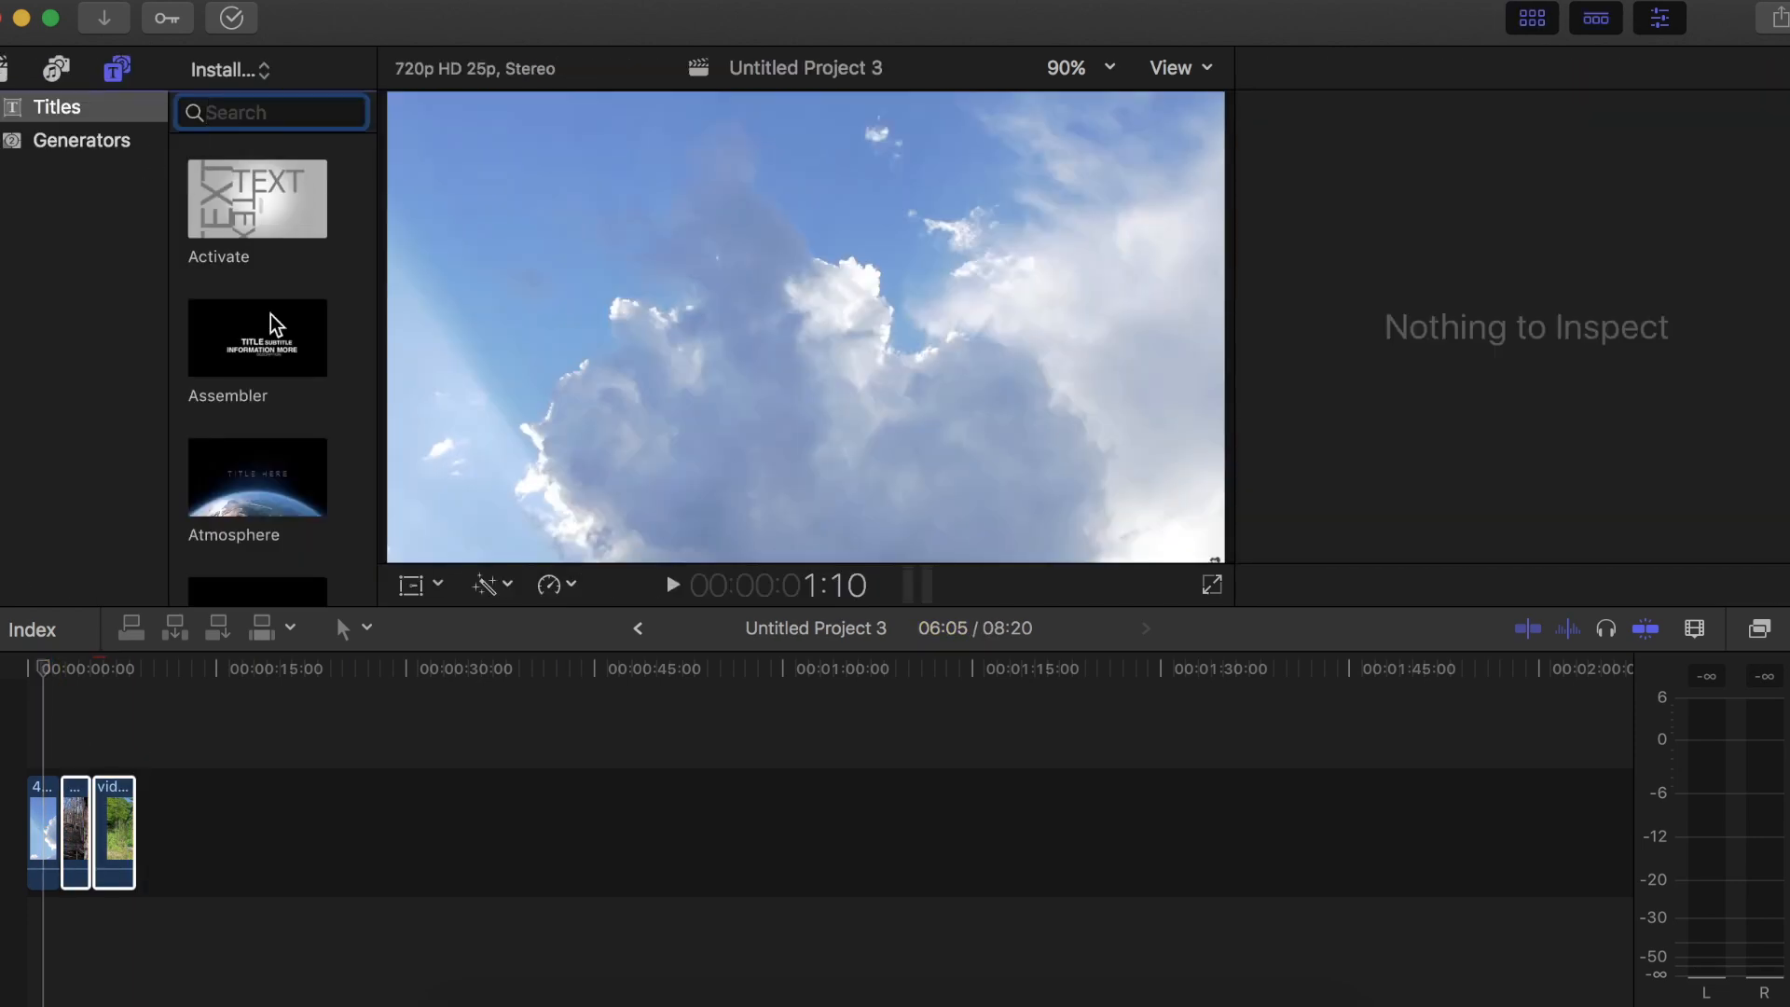
{"action": "scroll", "coordinate": [271, 315], "scroll_direction": "down", "scroll_amount": 2}
{"action": "left_click", "coordinate": [112, 140]}
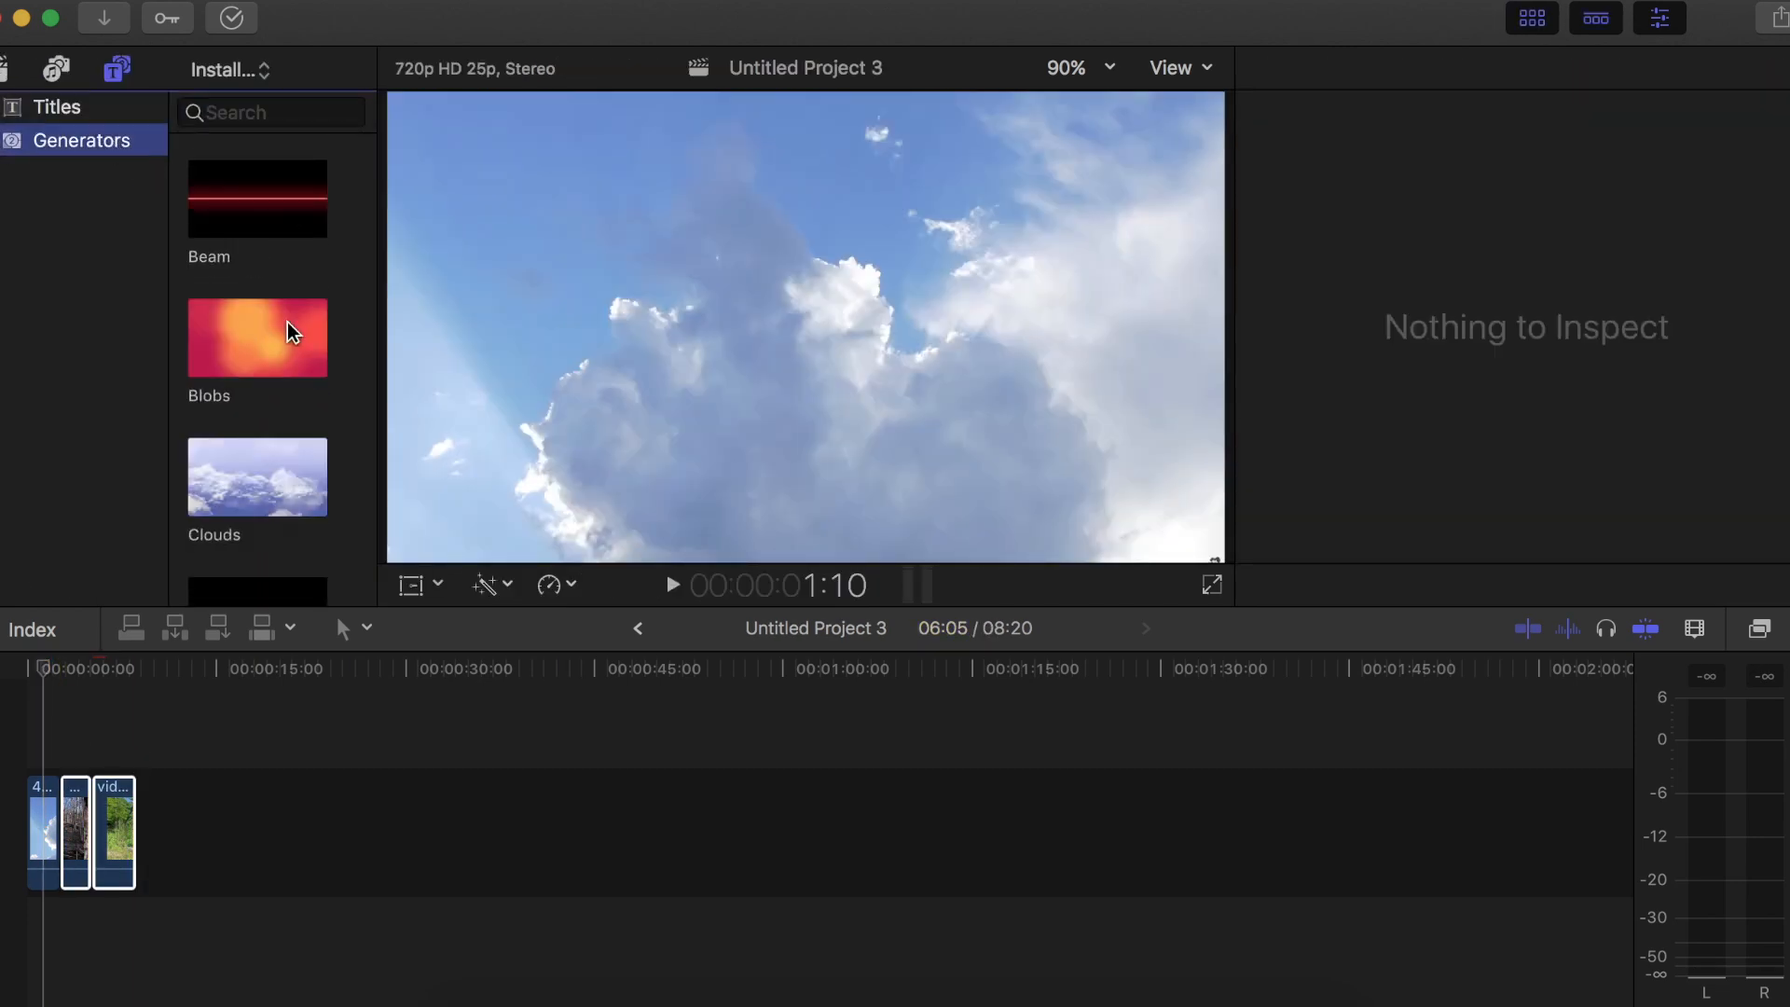
{"action": "scroll", "coordinate": [265, 294], "scroll_direction": "down", "scroll_amount": 3}
{"action": "left_click_drag", "start_coordinate": [257, 328], "coordinate": [61, 830]}
{"action": "left_click_drag", "start_coordinate": [186, 830], "coordinate": [1638, 827]}
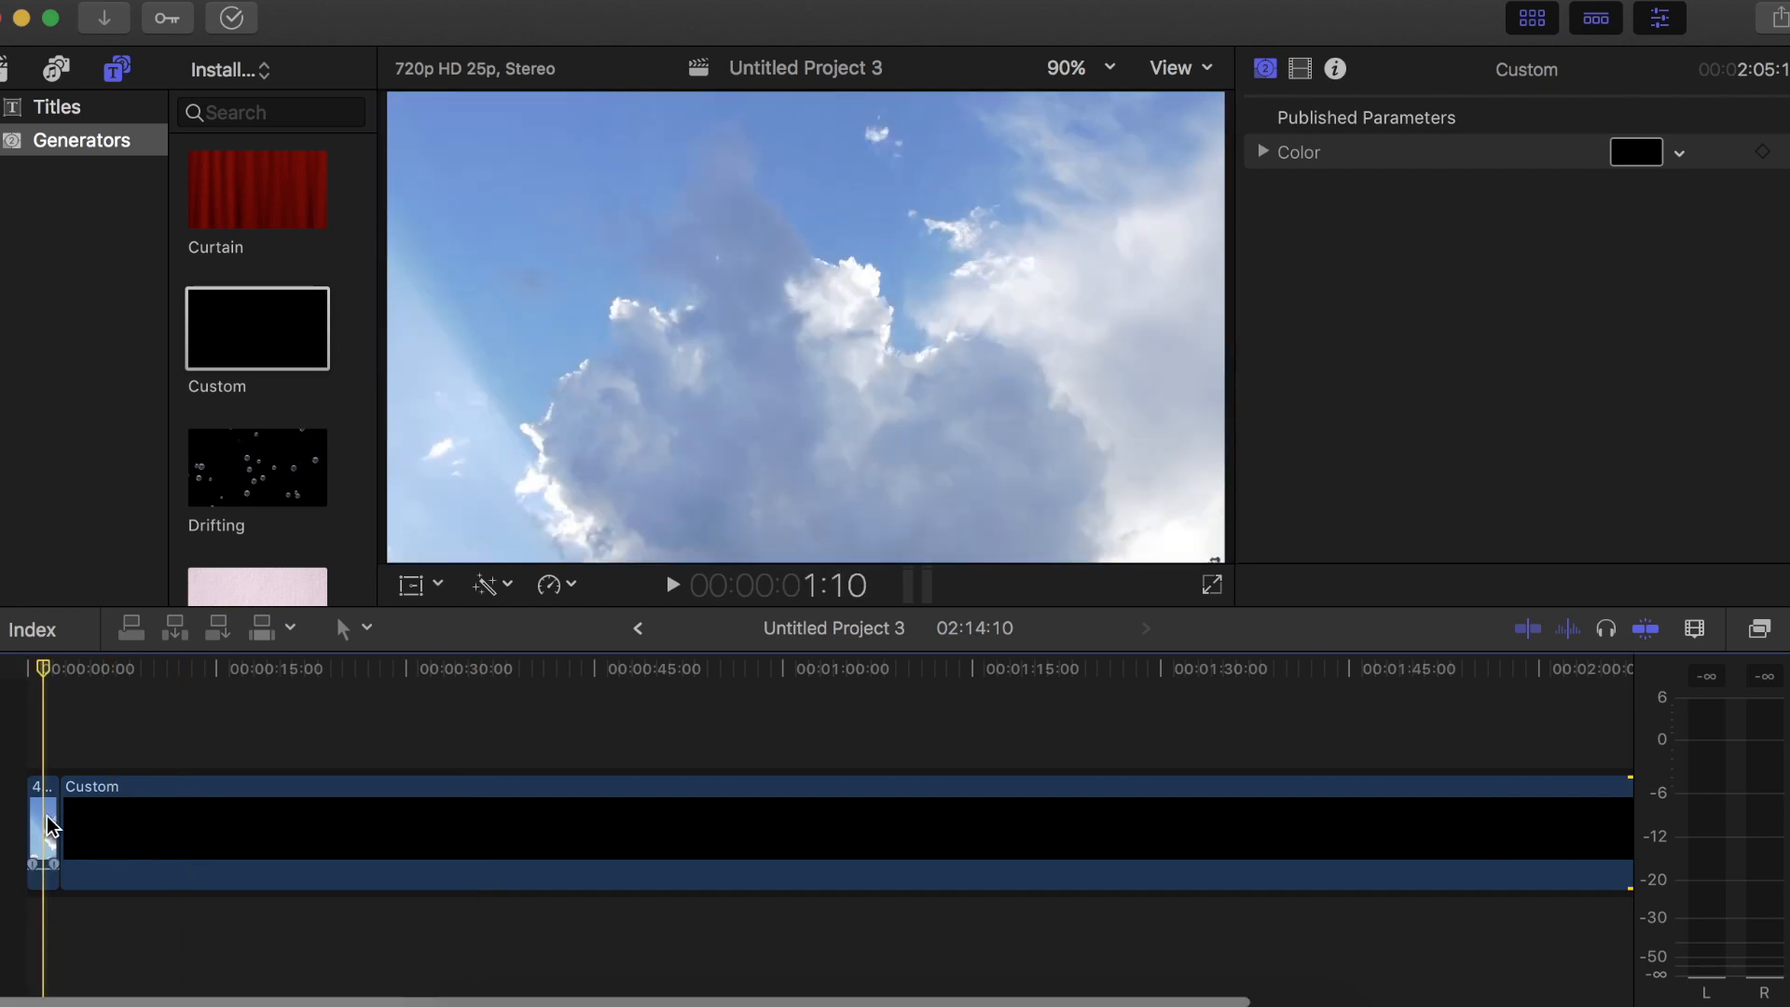
Select the 4K Cloud-Sky Scene clip and open its Color Board
{"action": "key", "text": "super+equal"}
{"action": "key", "text": "super+equal"}
{"action": "key", "text": "super+equal"}
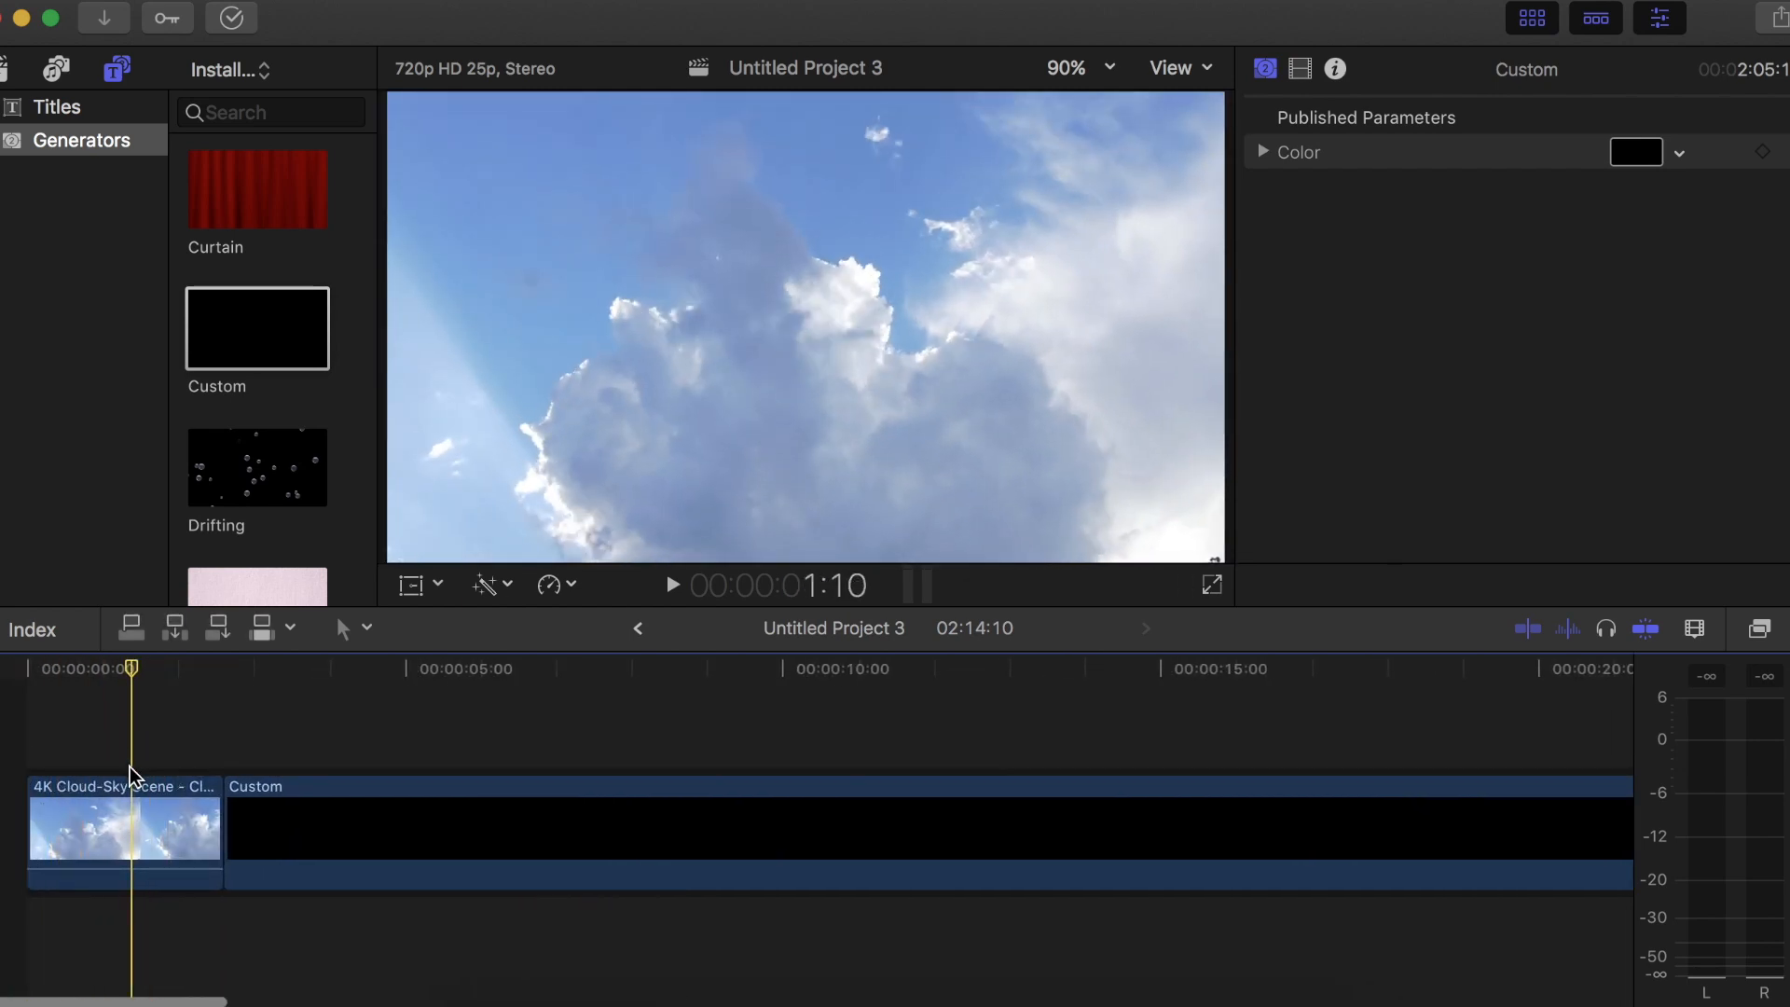
{"action": "left_click", "coordinate": [127, 811]}
{"action": "left_click", "coordinate": [1531, 17]}
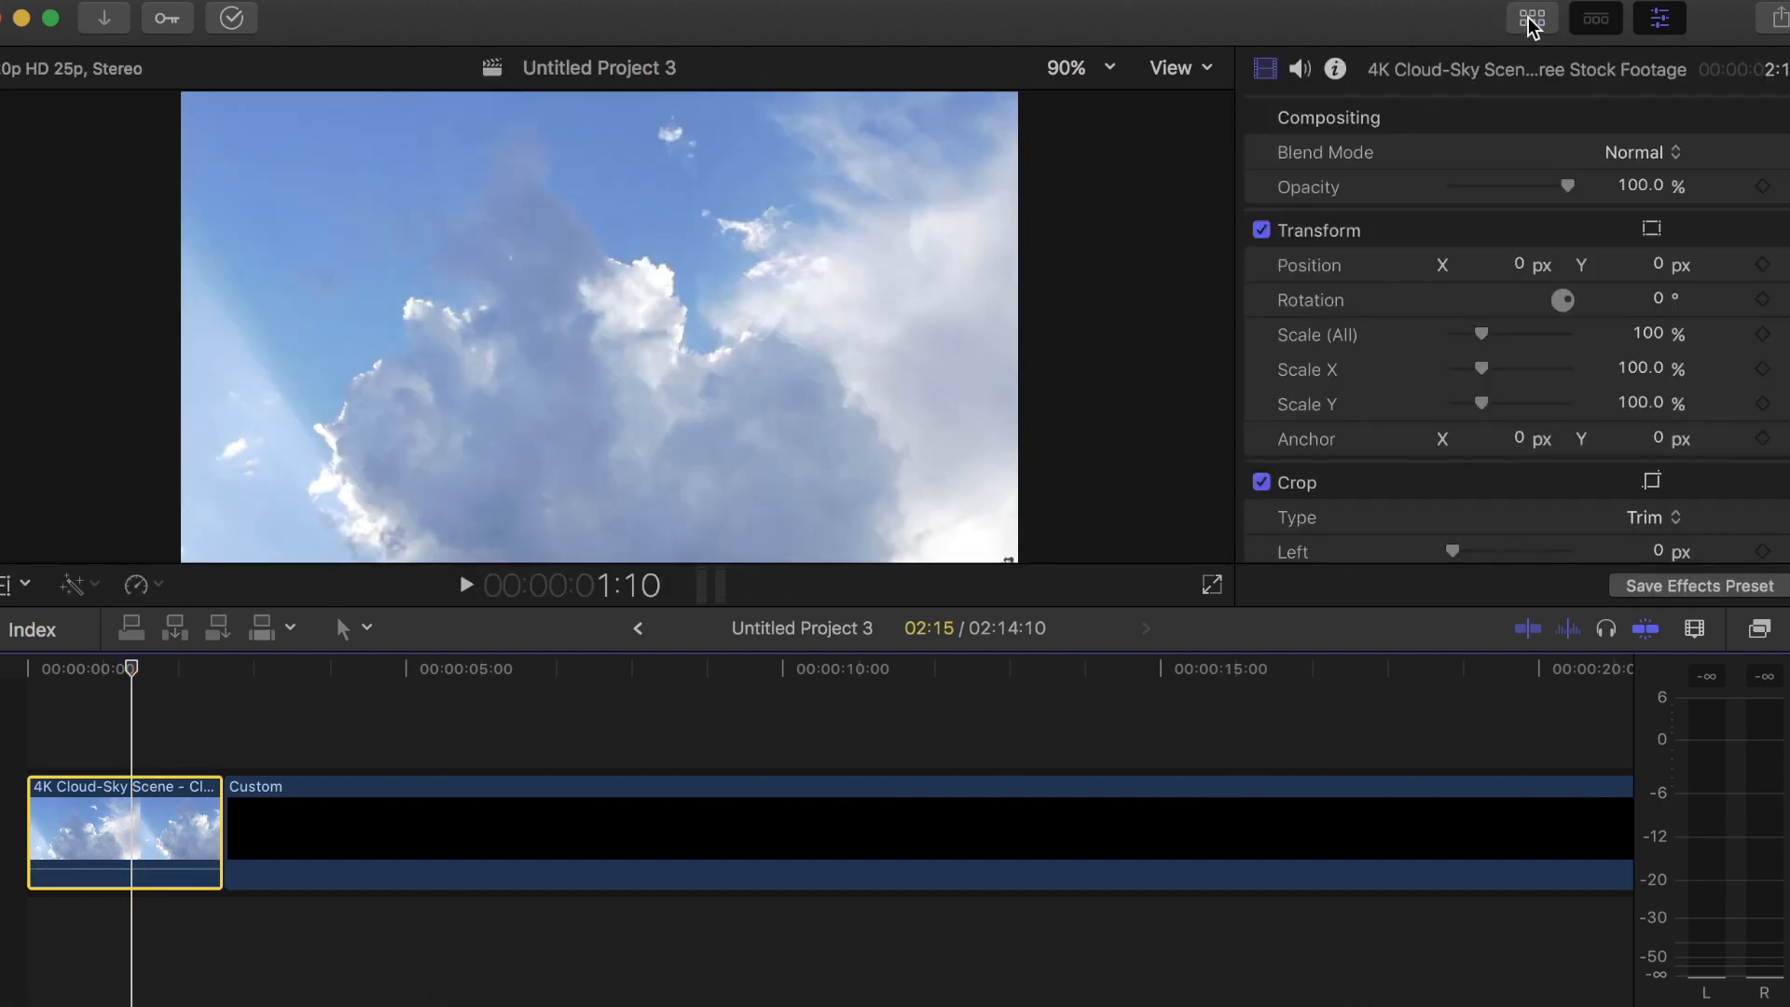
{"action": "key", "text": "super+6"}
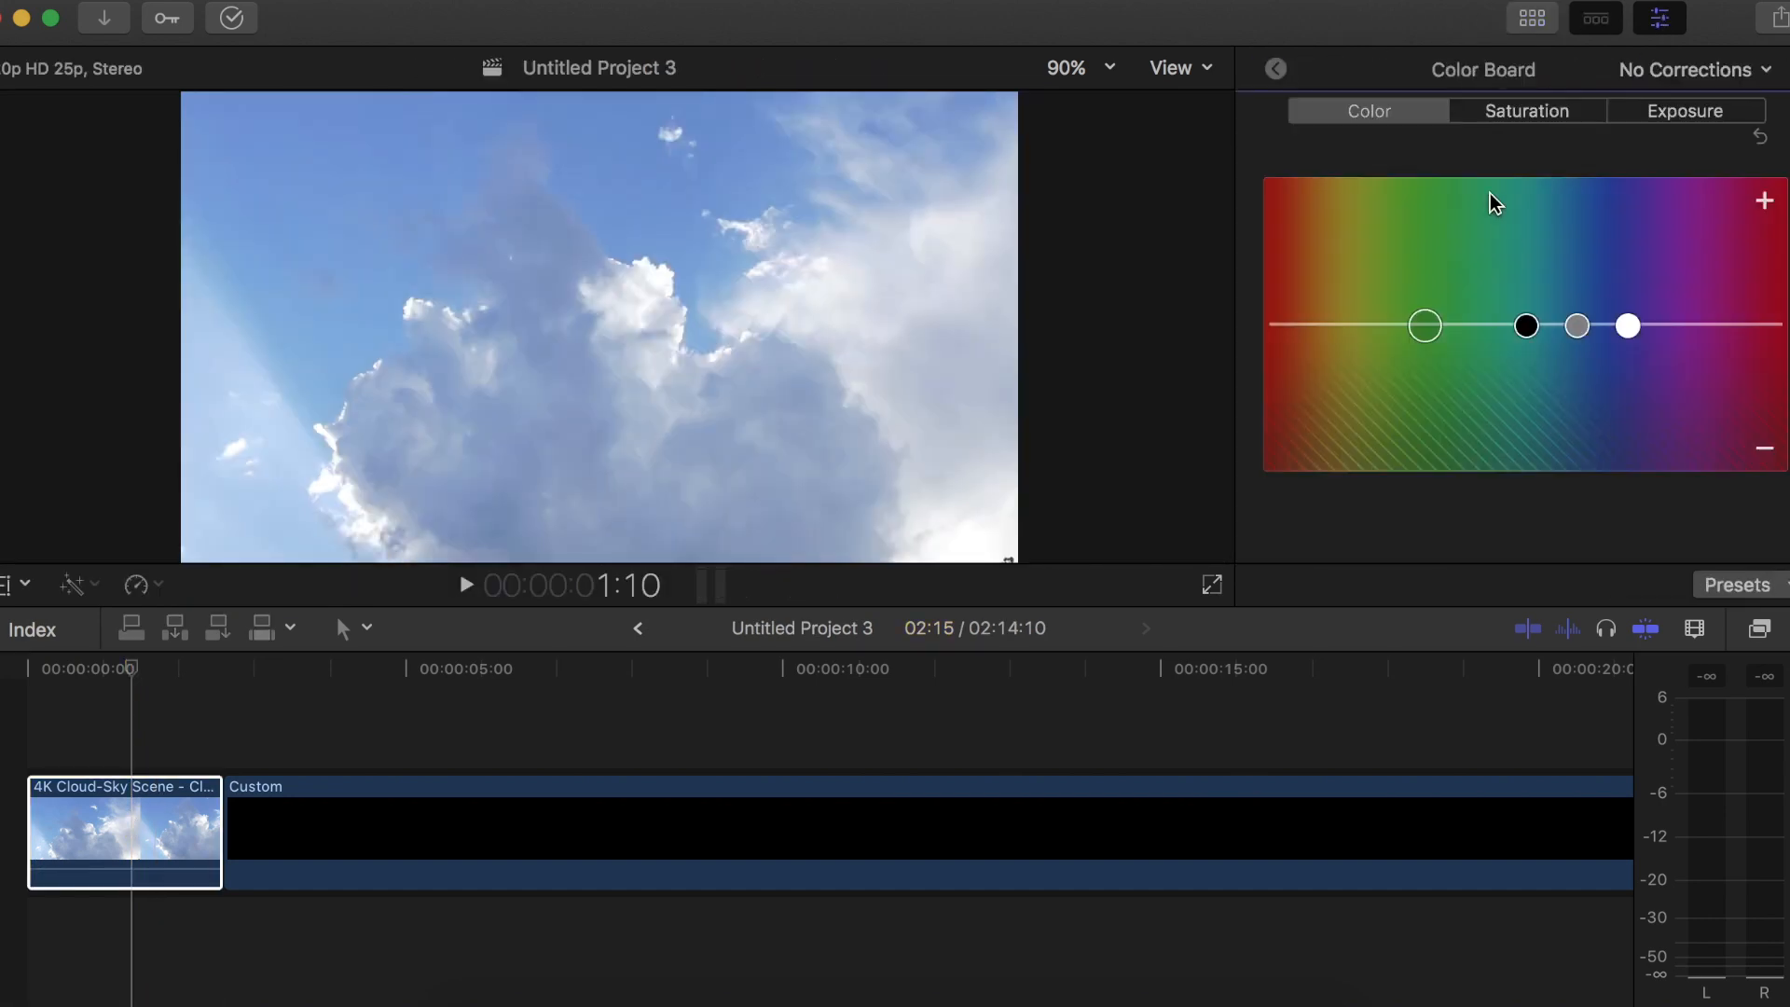
Try to apply the Color Correction effect from the video effects to the cloud clip
{"action": "left_click", "coordinate": [1760, 634]}
{"action": "left_click", "coordinate": [1142, 776]}
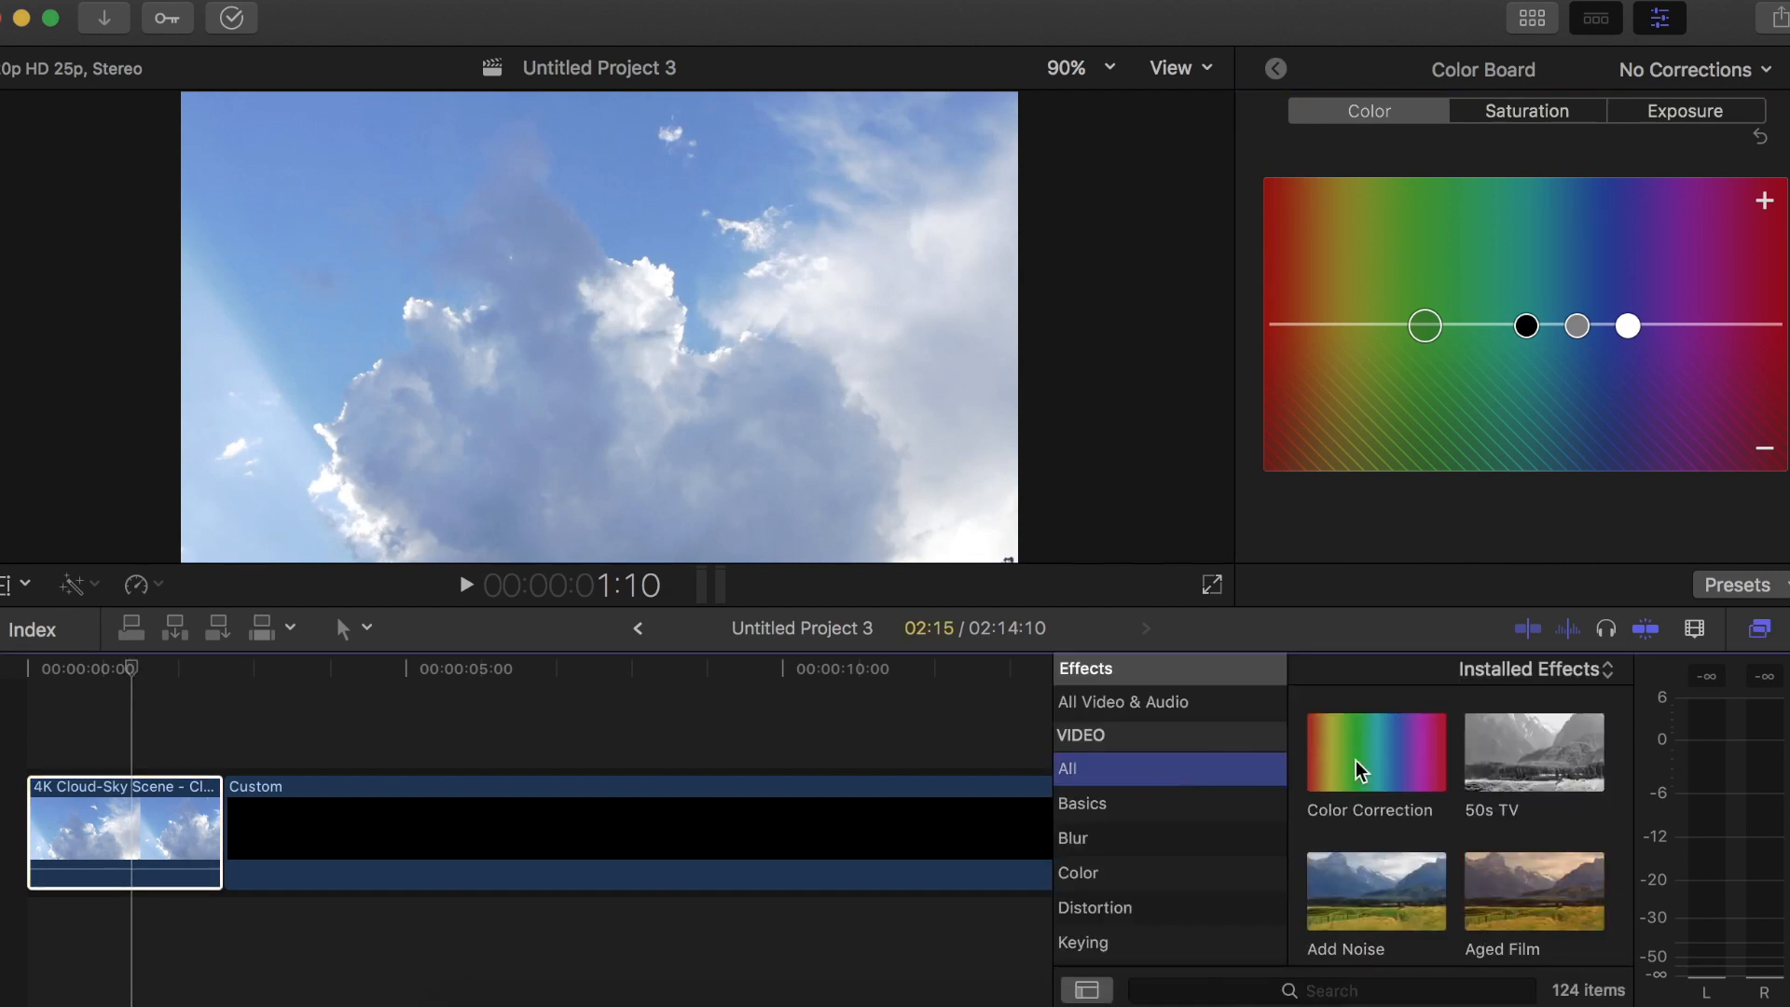
{"action": "left_click_drag", "start_coordinate": [1361, 770], "coordinate": [142, 828]}
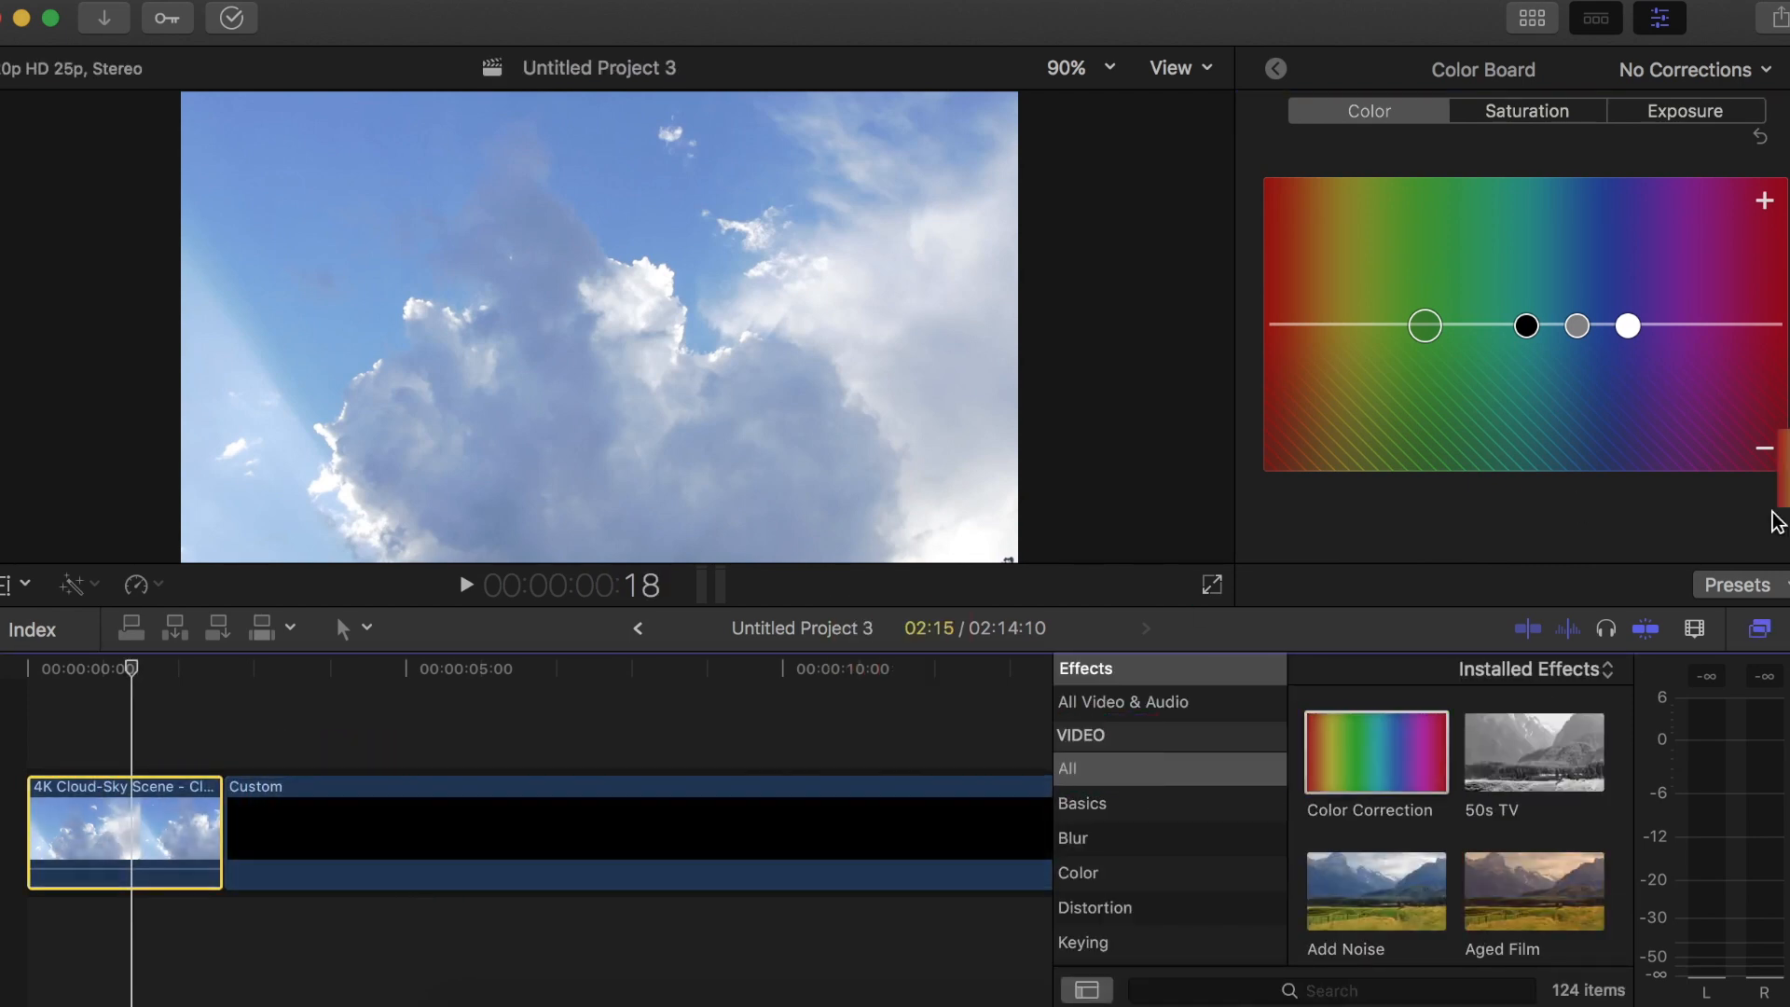
{"action": "left_click", "coordinate": [1762, 632]}
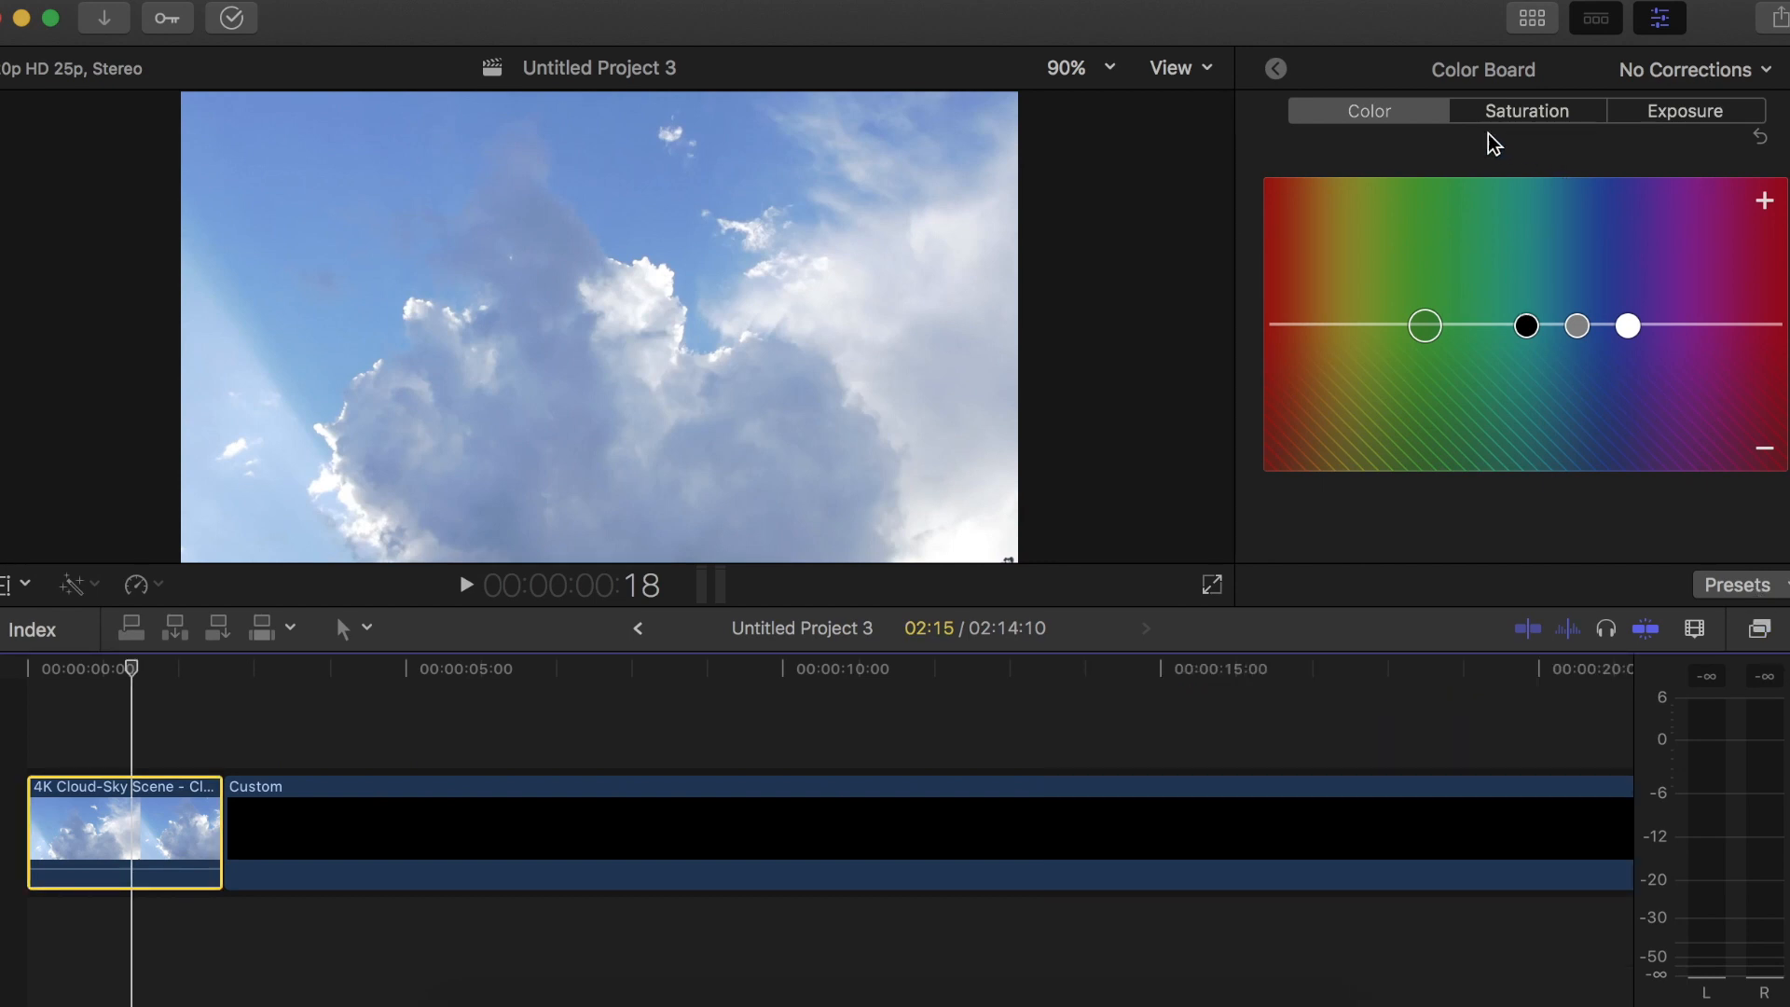
Try a color shift on the midtones, undo it, and select the shadows, midtones, highlights and global color controls in turn
{"action": "left_click_drag", "start_coordinate": [1577, 325], "coordinate": [1619, 238]}
{"action": "key", "text": "super+z"}
{"action": "left_click", "coordinate": [1431, 330]}
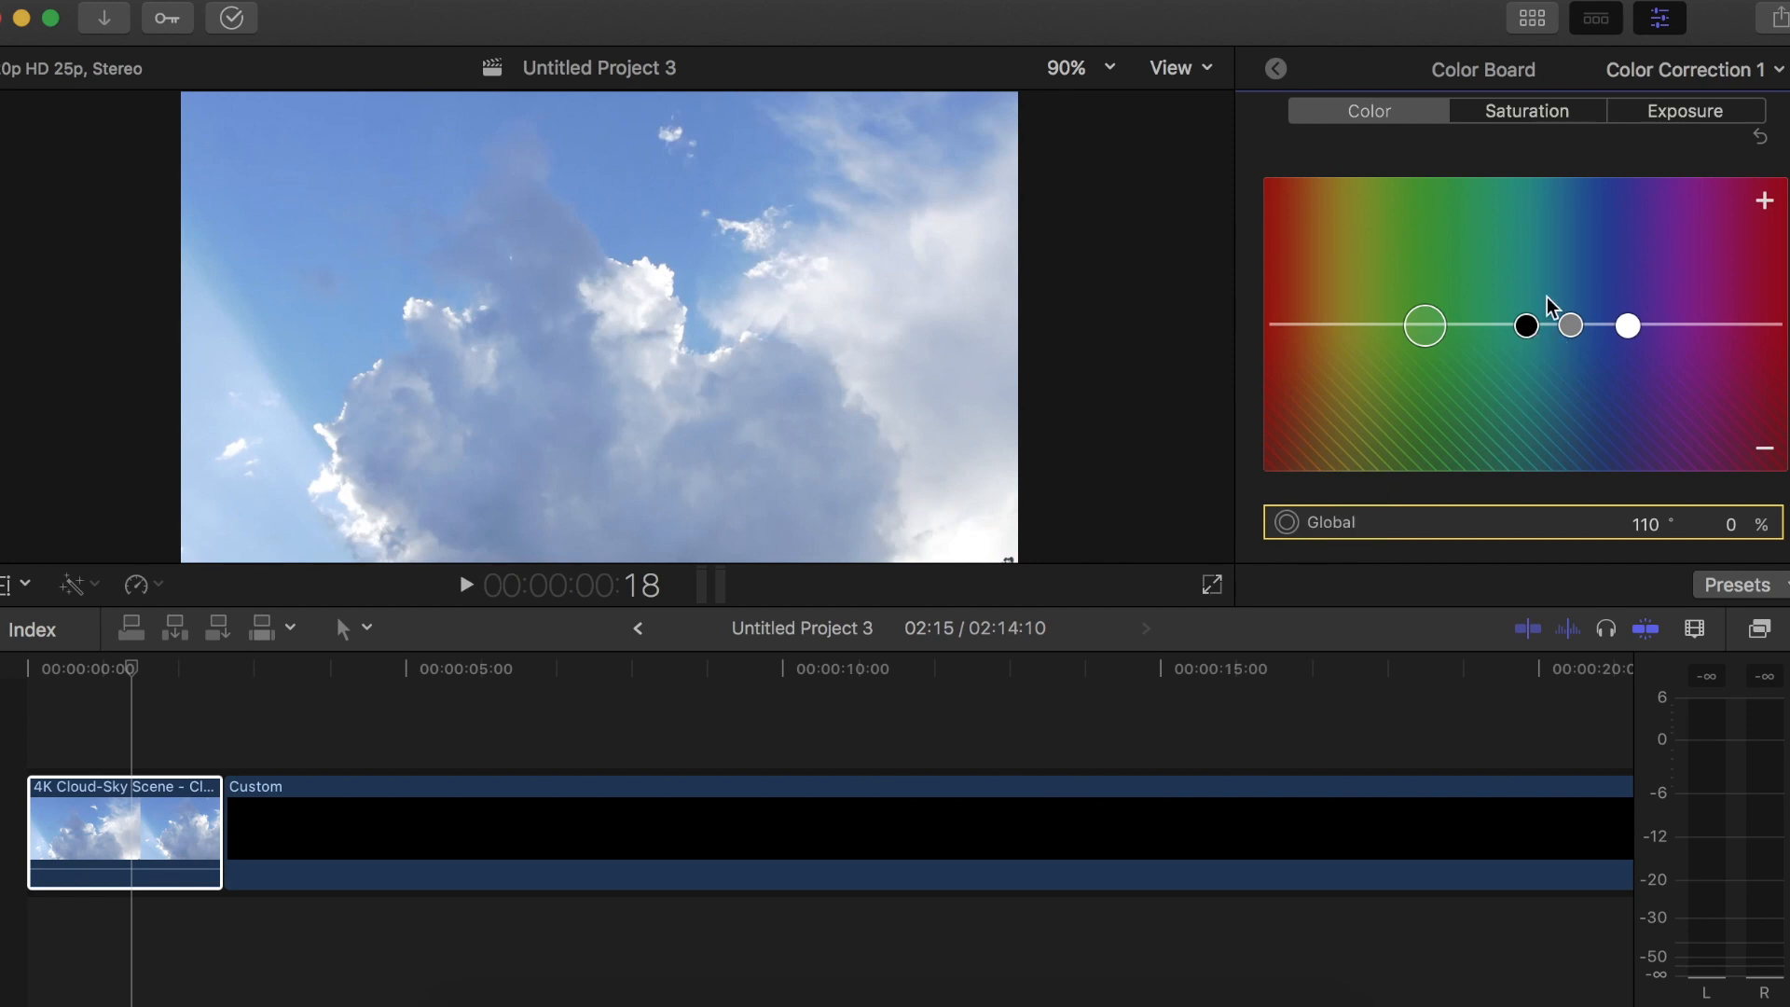
{"action": "left_click", "coordinate": [1530, 330]}
{"action": "left_click", "coordinate": [1573, 329]}
{"action": "left_click", "coordinate": [1627, 326]}
{"action": "left_click", "coordinate": [1426, 326]}
Try out saturation changes on the highlights, midtones and global controls, and undo them
{"action": "left_click", "coordinate": [1525, 116]}
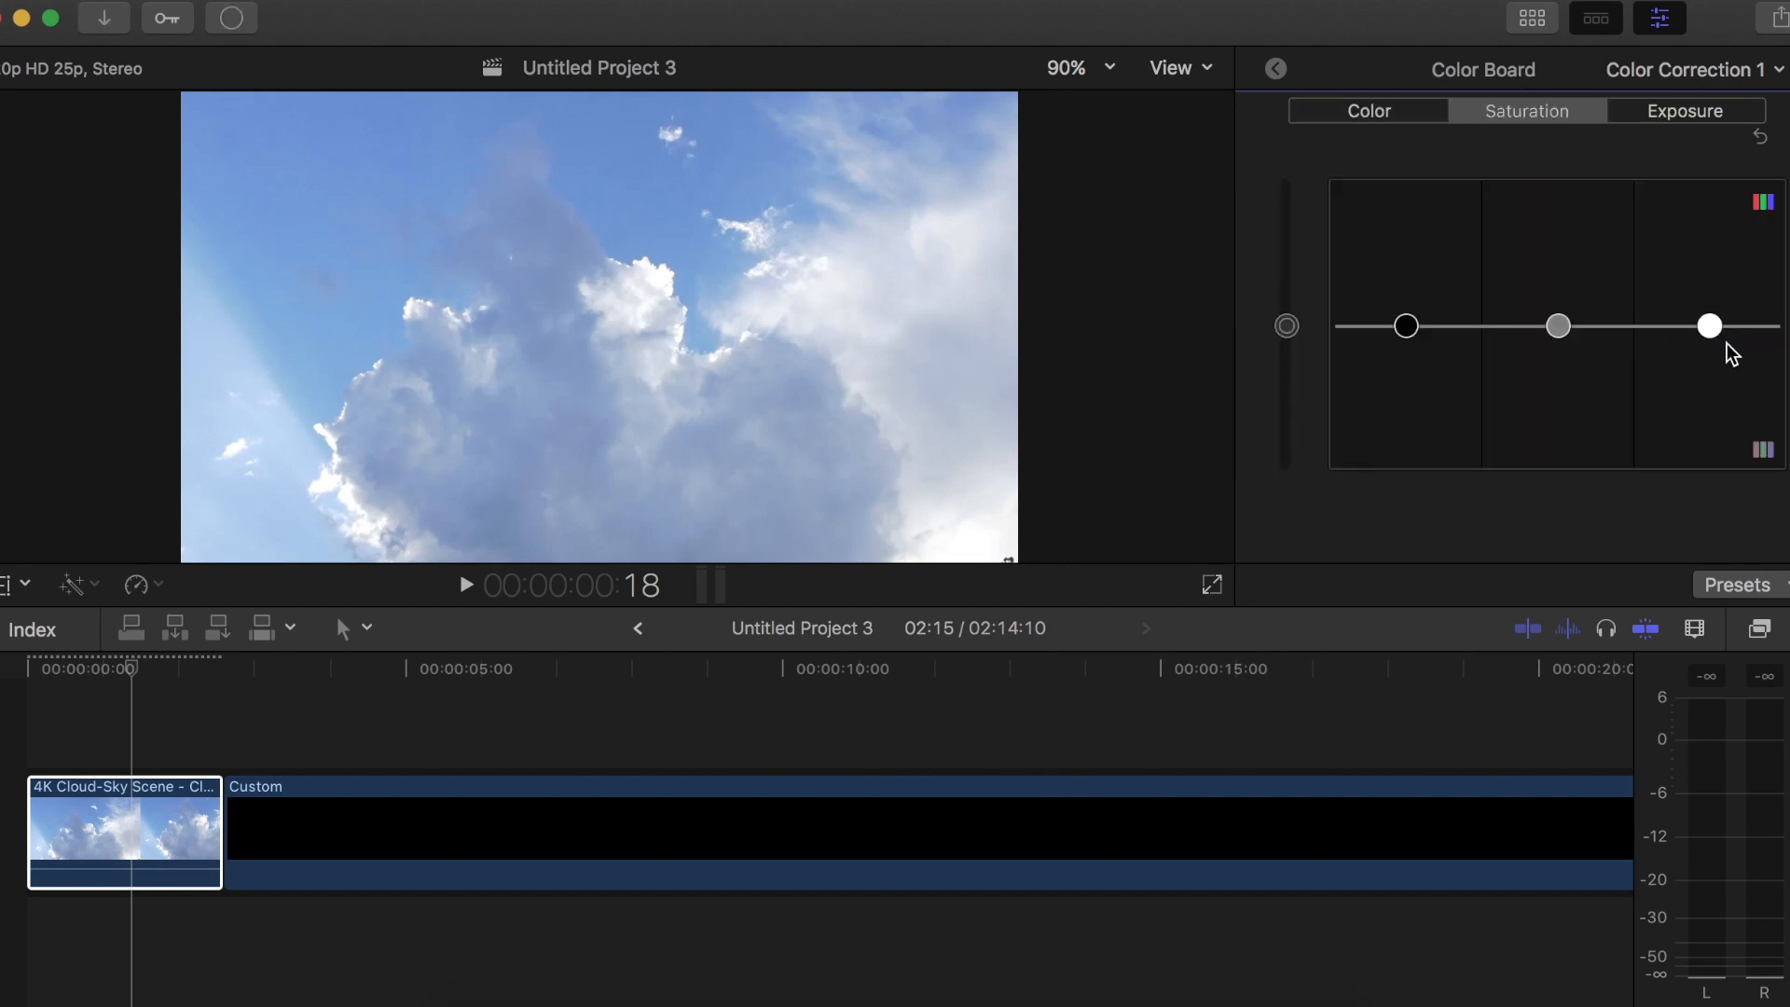
{"action": "left_click_drag", "start_coordinate": [1709, 259], "coordinate": [1719, 596]}
{"action": "left_click_drag", "start_coordinate": [1709, 472], "coordinate": [1706, 351]}
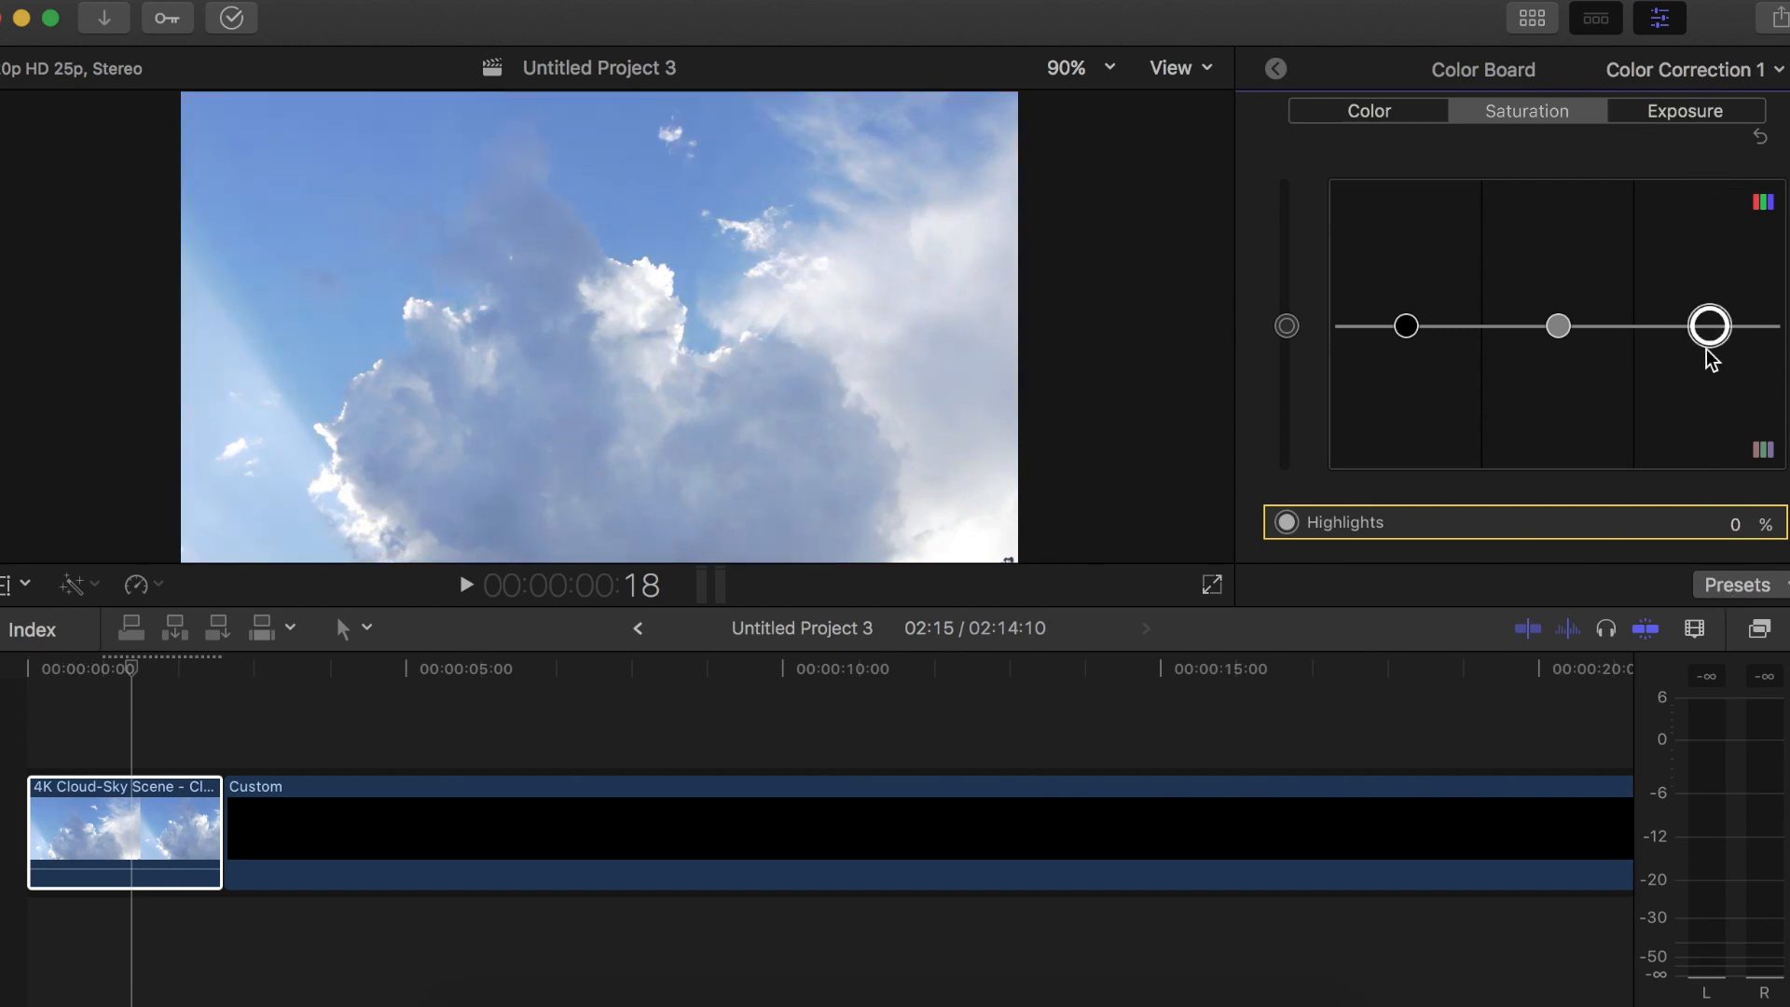
{"action": "left_click_drag", "start_coordinate": [1557, 326], "coordinate": [1613, 0]}
{"action": "key", "text": "super+z"}
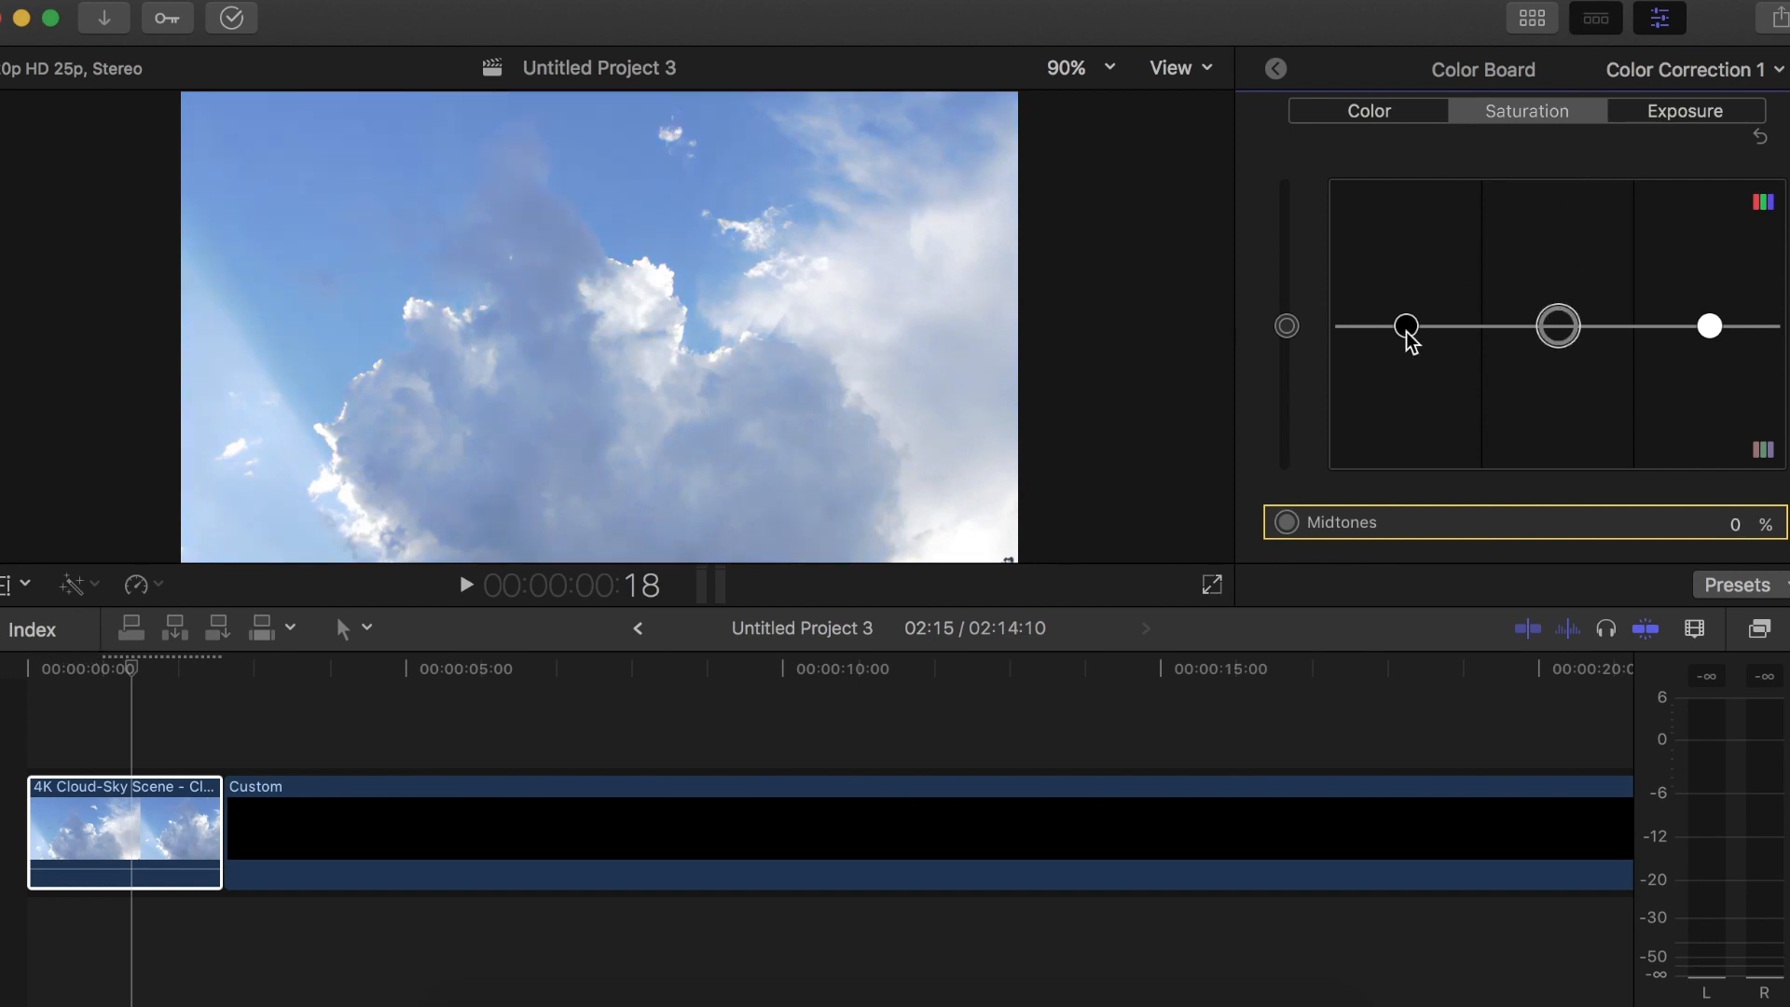
{"action": "left_click", "coordinate": [1405, 326]}
{"action": "left_click", "coordinate": [1286, 328]}
{"action": "left_click_drag", "start_coordinate": [1285, 328], "coordinate": [1302, 376]}
{"action": "key", "text": "super+z"}
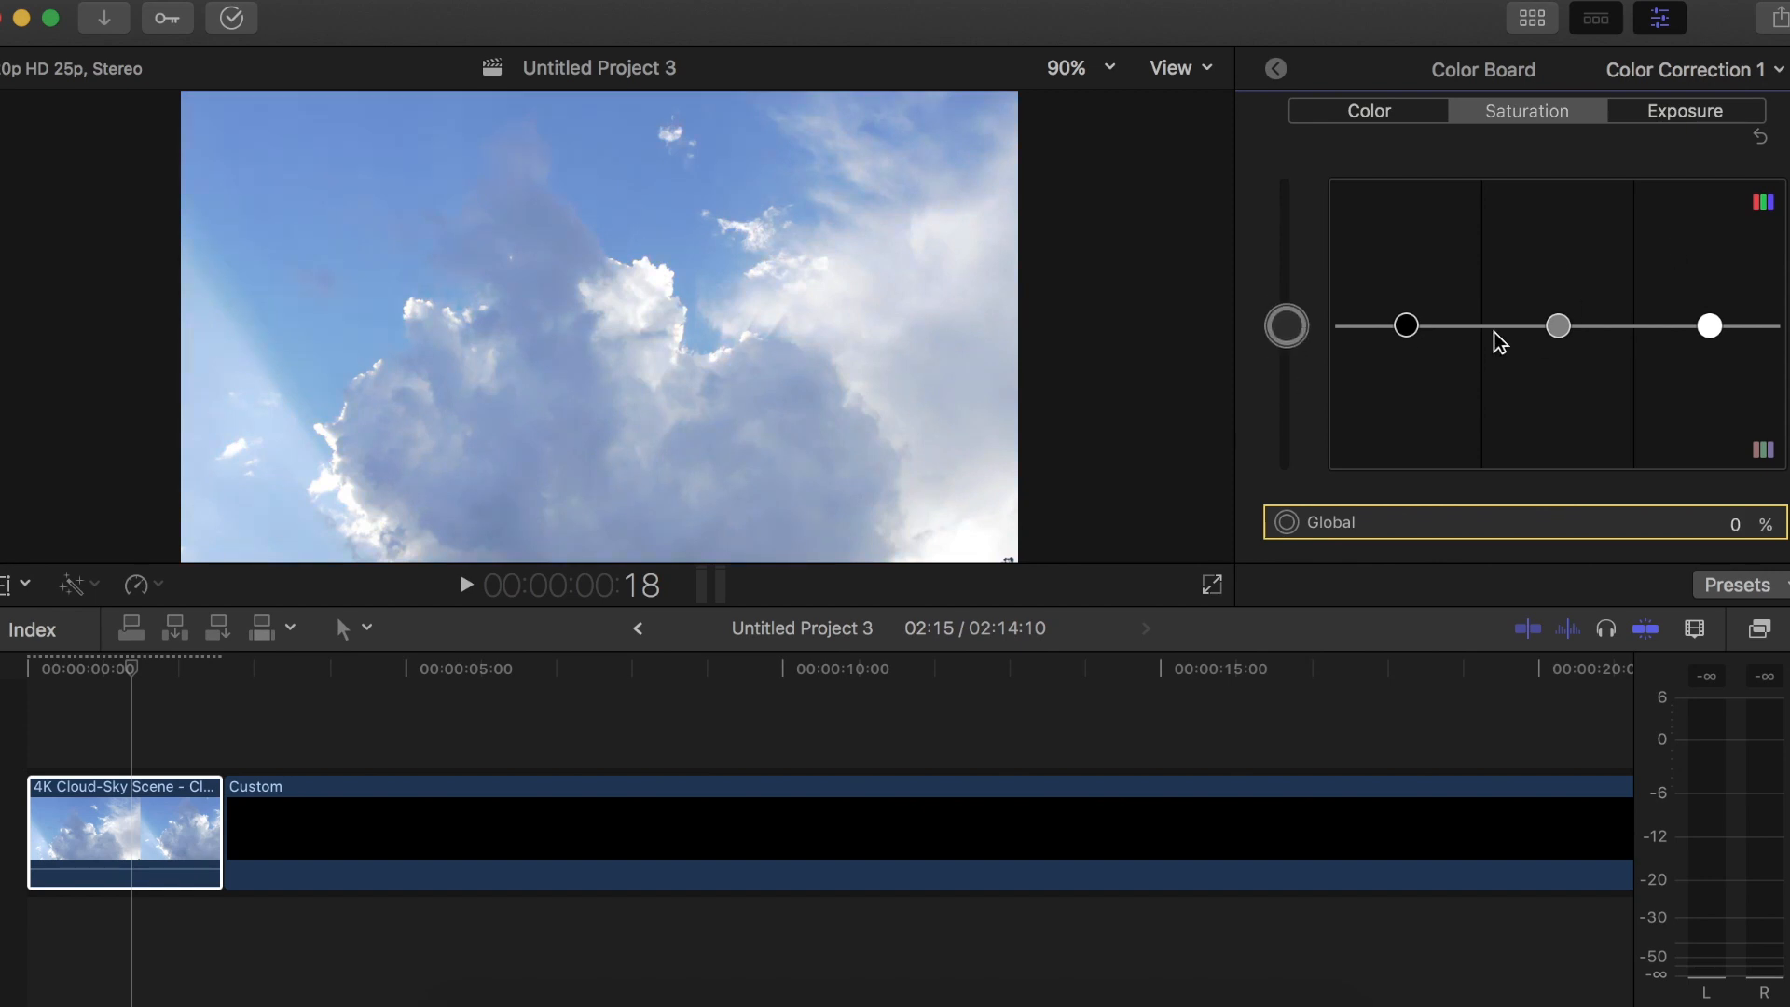
Set the cloud clip's exposure to -6% for highlights, -8% for midtones and -5% for shadows
{"action": "left_click", "coordinate": [1641, 116]}
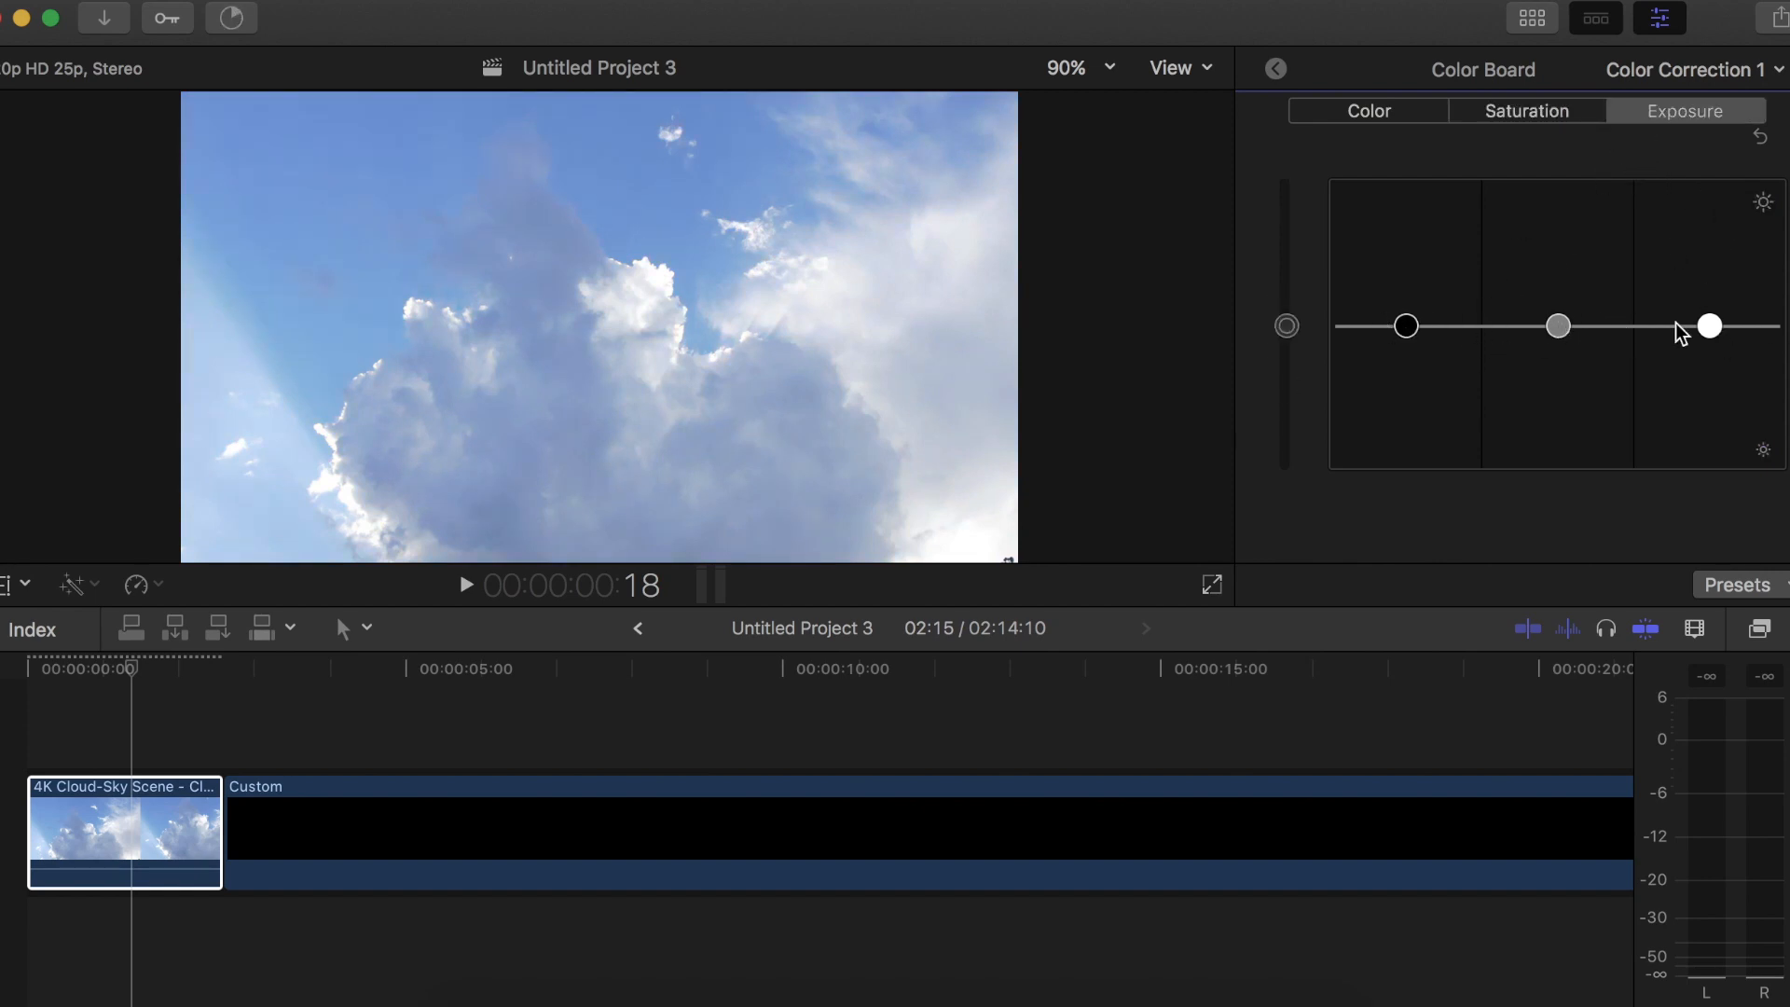
{"action": "left_click_drag", "start_coordinate": [1716, 326], "coordinate": [1712, 188]}
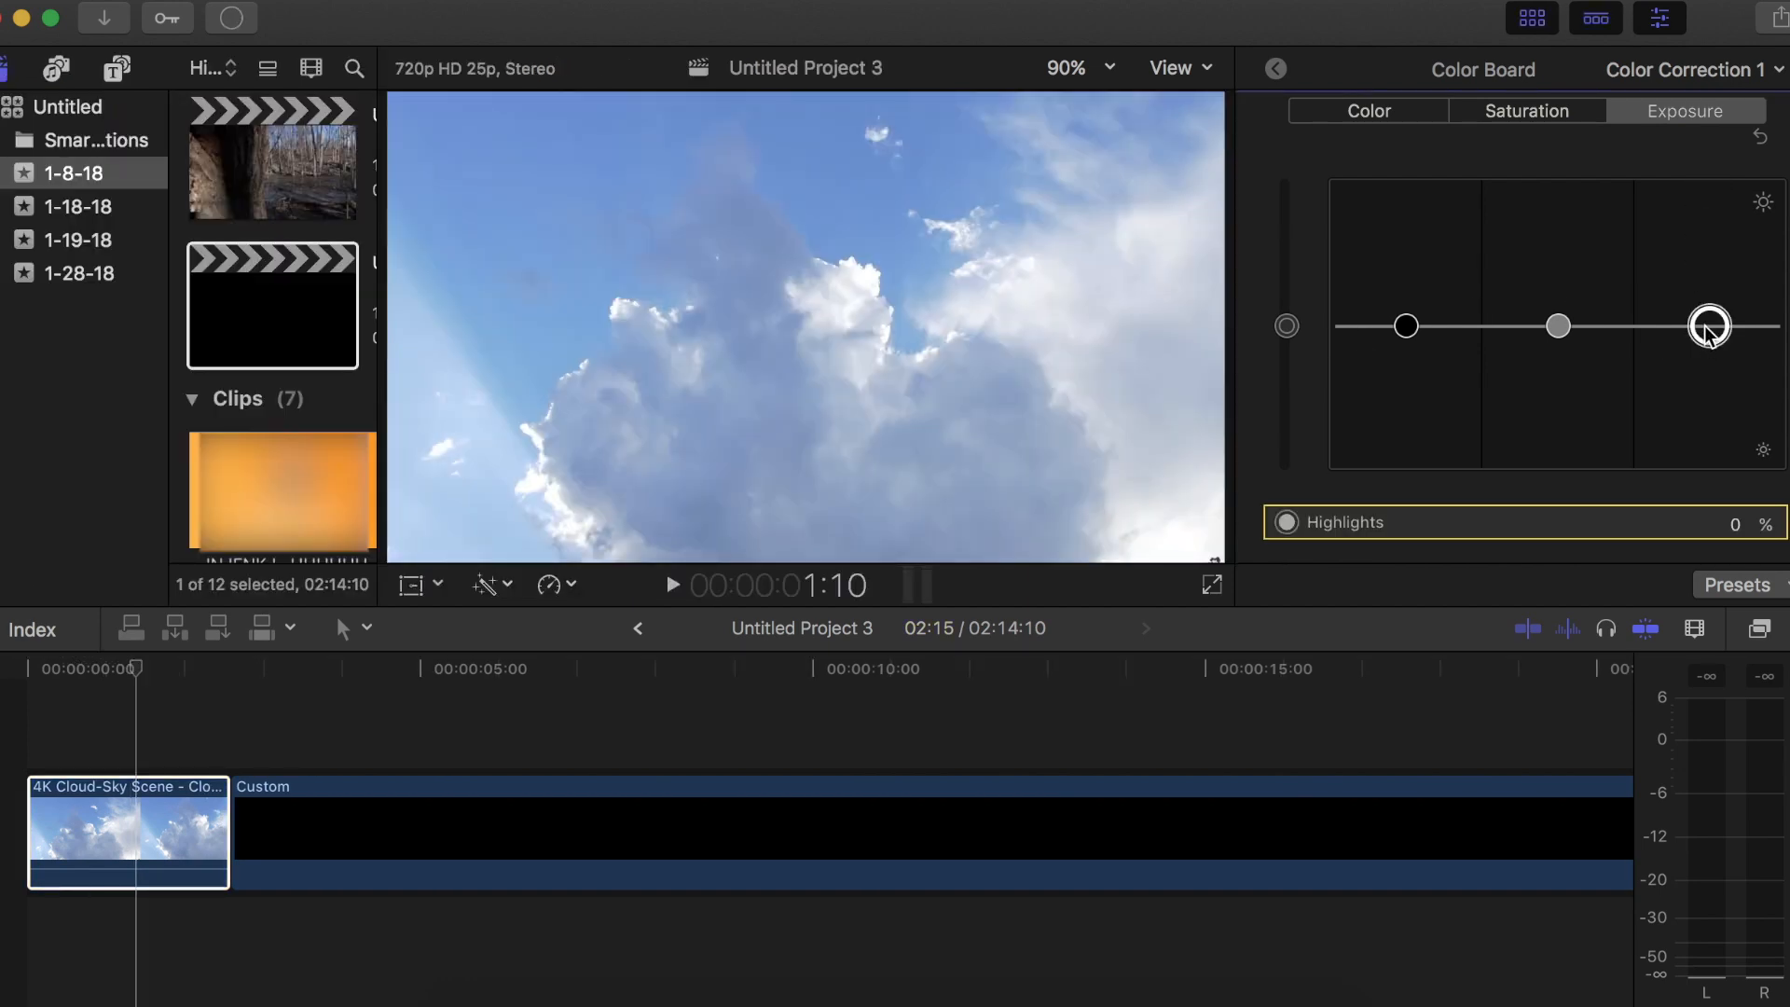
{"action": "left_click_drag", "start_coordinate": [1704, 326], "coordinate": [1705, 334]}
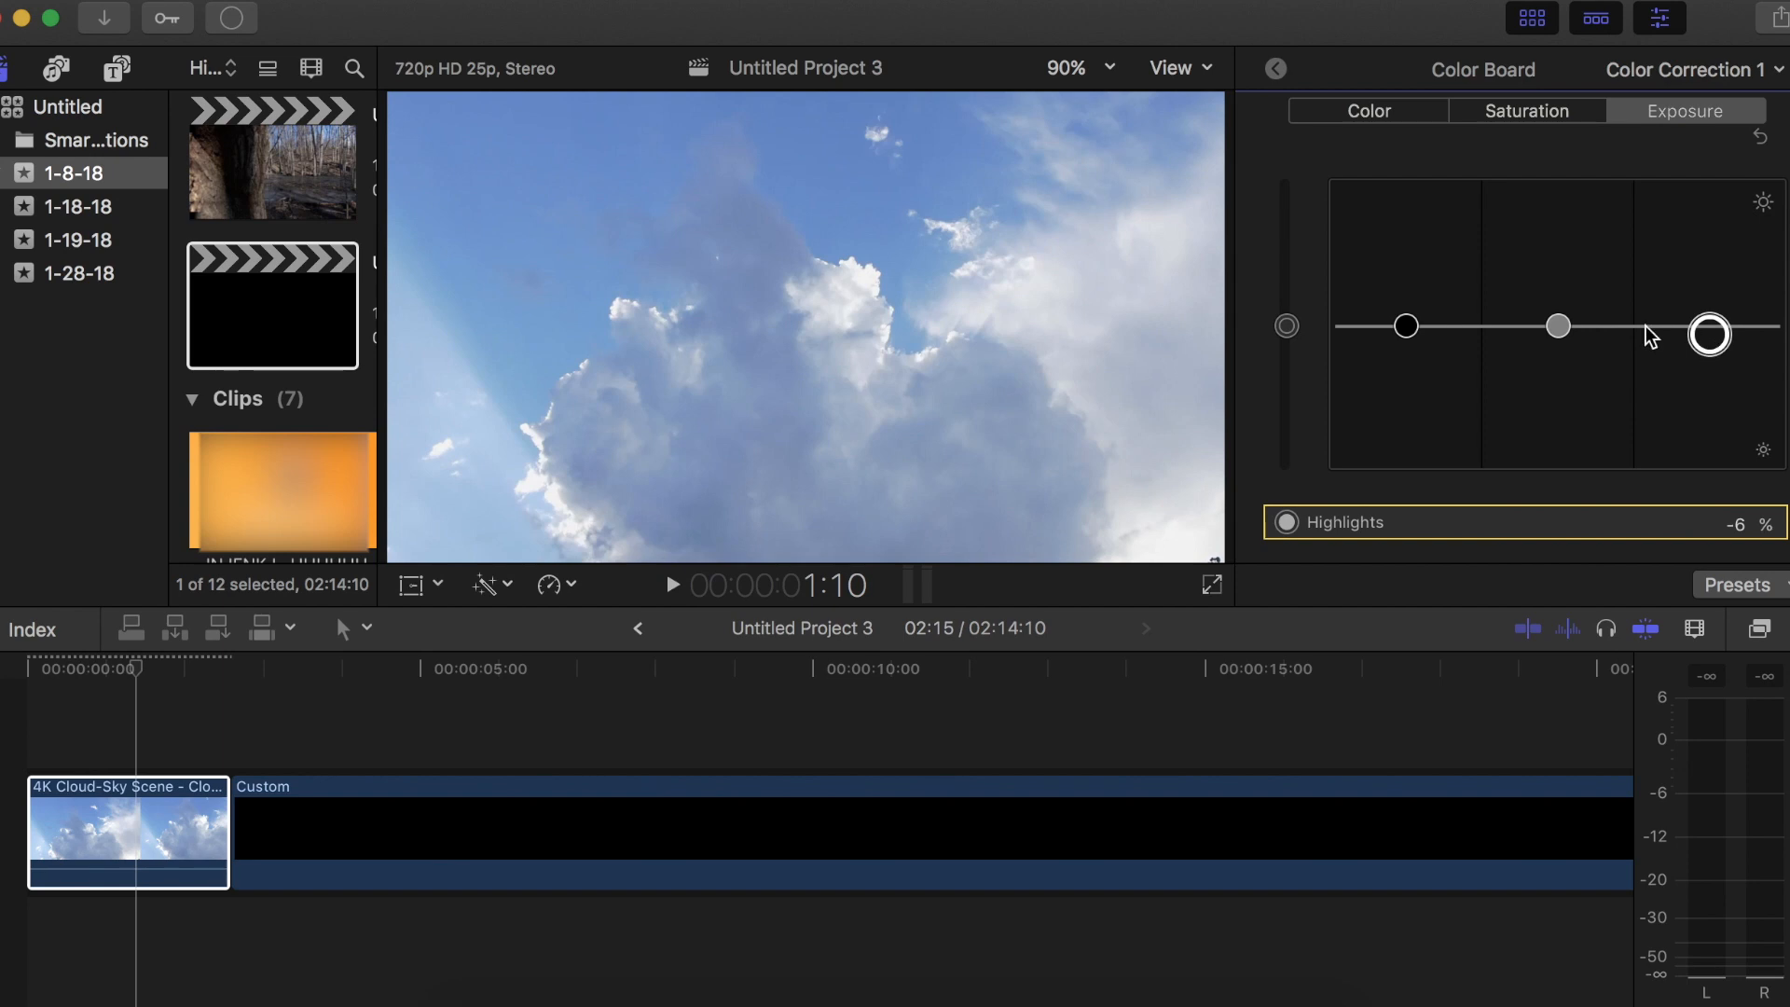
{"action": "left_click_drag", "start_coordinate": [1557, 325], "coordinate": [1560, 336]}
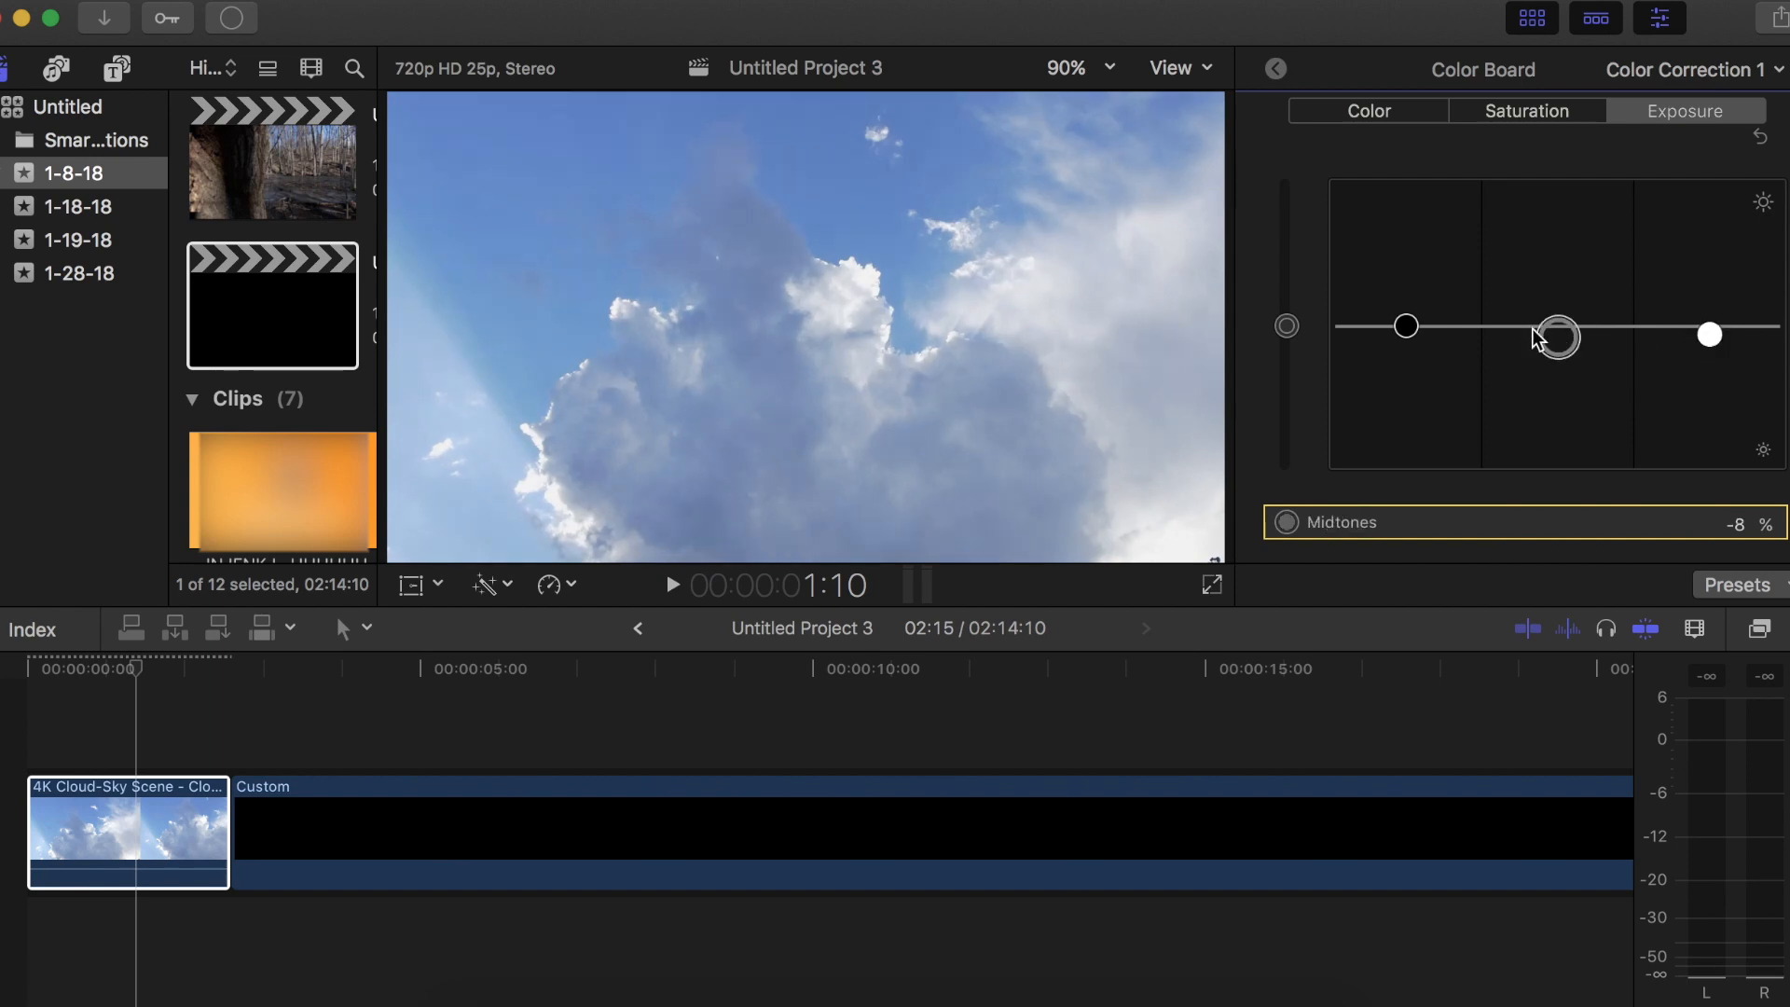
{"action": "left_click_drag", "start_coordinate": [1404, 328], "coordinate": [1403, 334]}
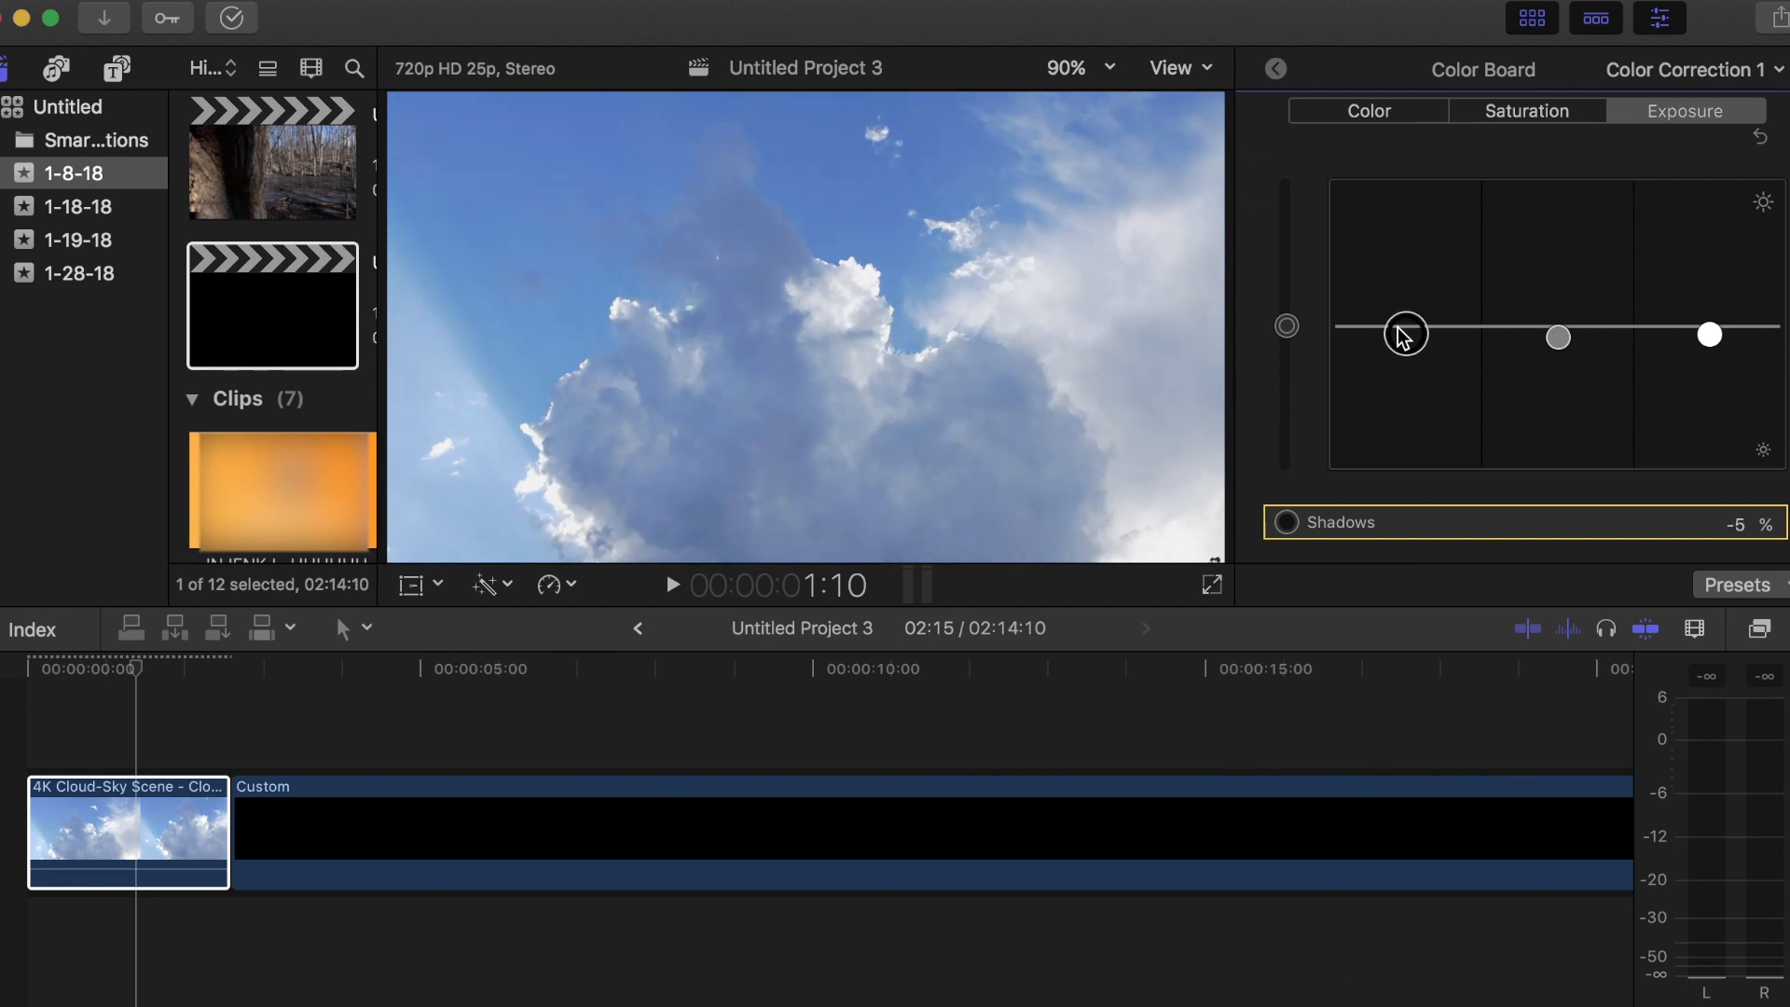
{"action": "left_click_drag", "start_coordinate": [1403, 335], "coordinate": [1394, 436]}
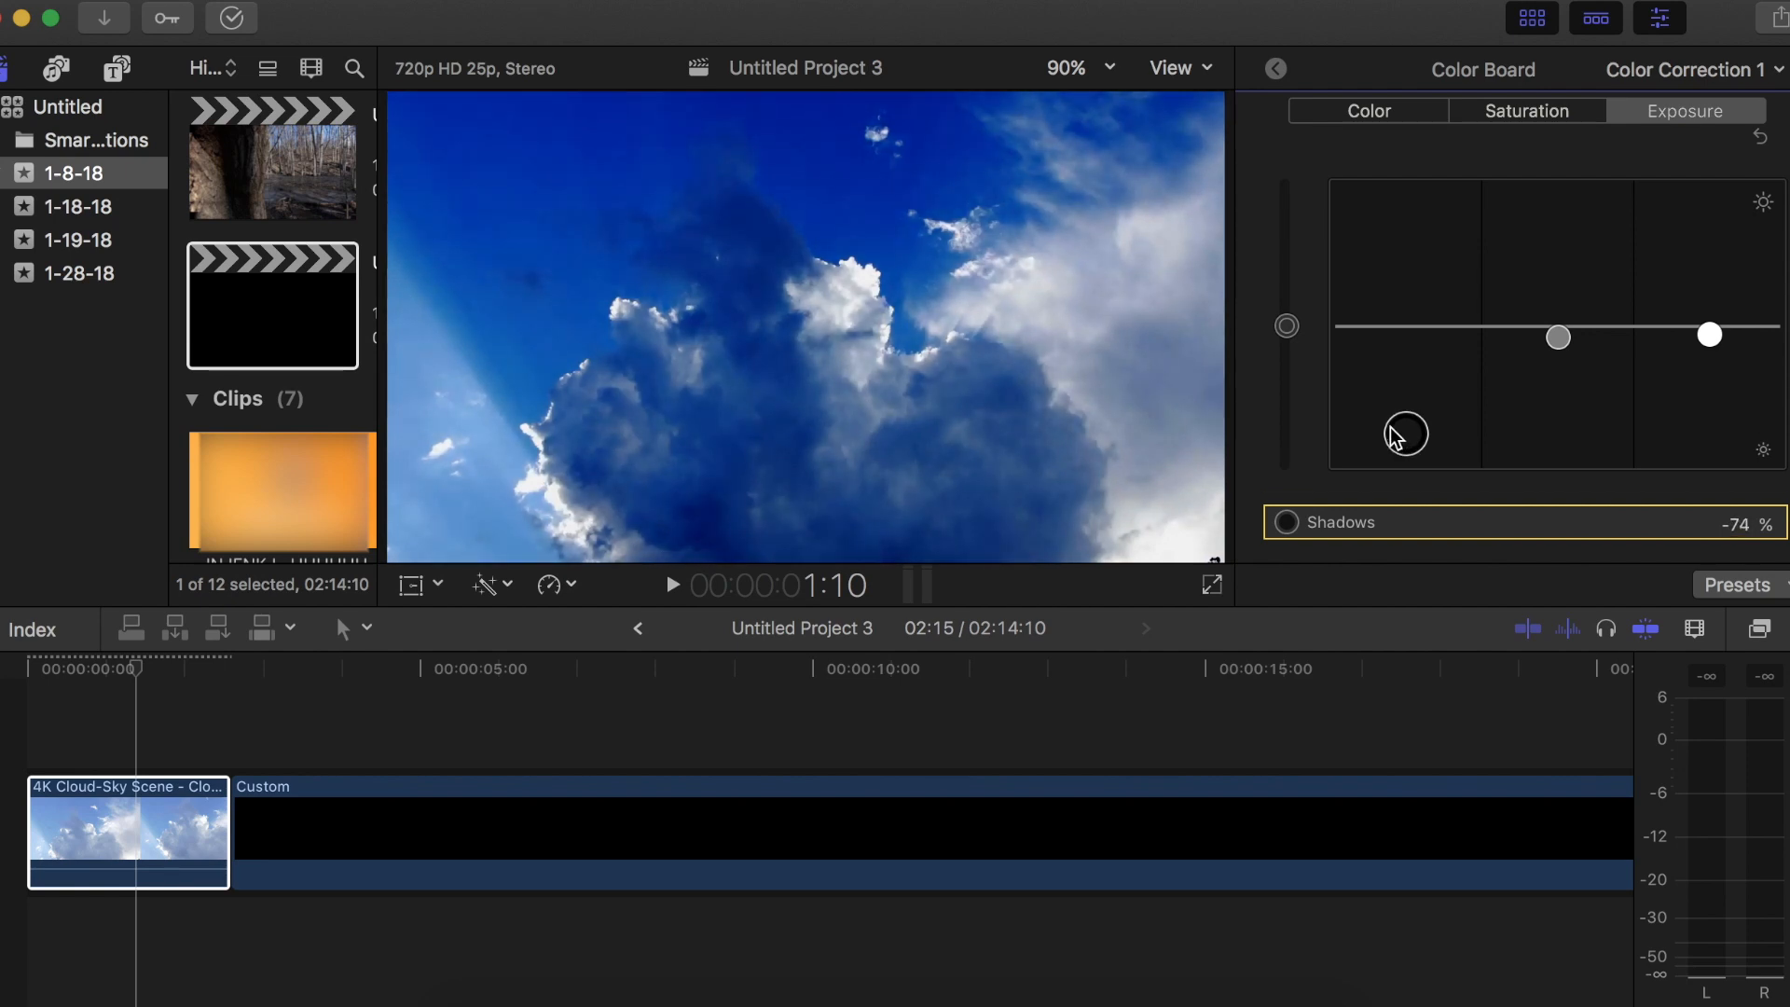
{"action": "key", "text": "super+z"}
Set the cloud clip's shadows saturation to 55%
{"action": "left_click", "coordinate": [1499, 100]}
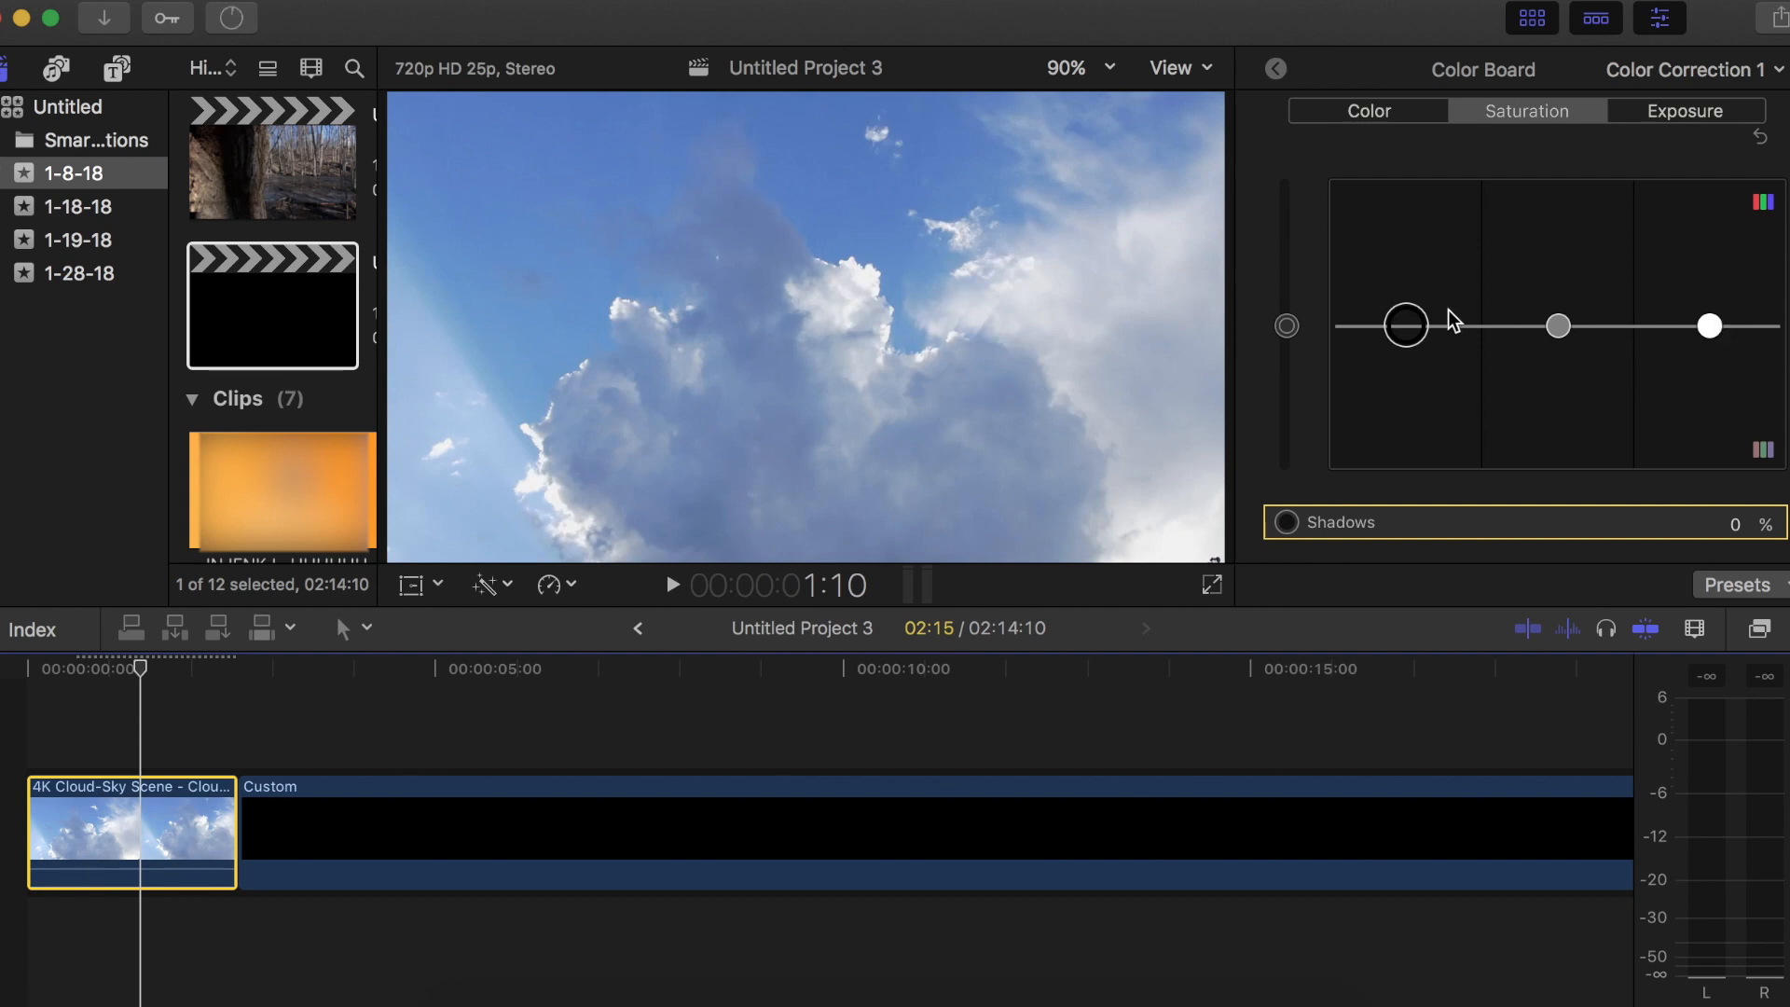
{"action": "left_click_drag", "start_coordinate": [1407, 325], "coordinate": [1418, 241]}
{"action": "left_click", "coordinate": [159, 809]}
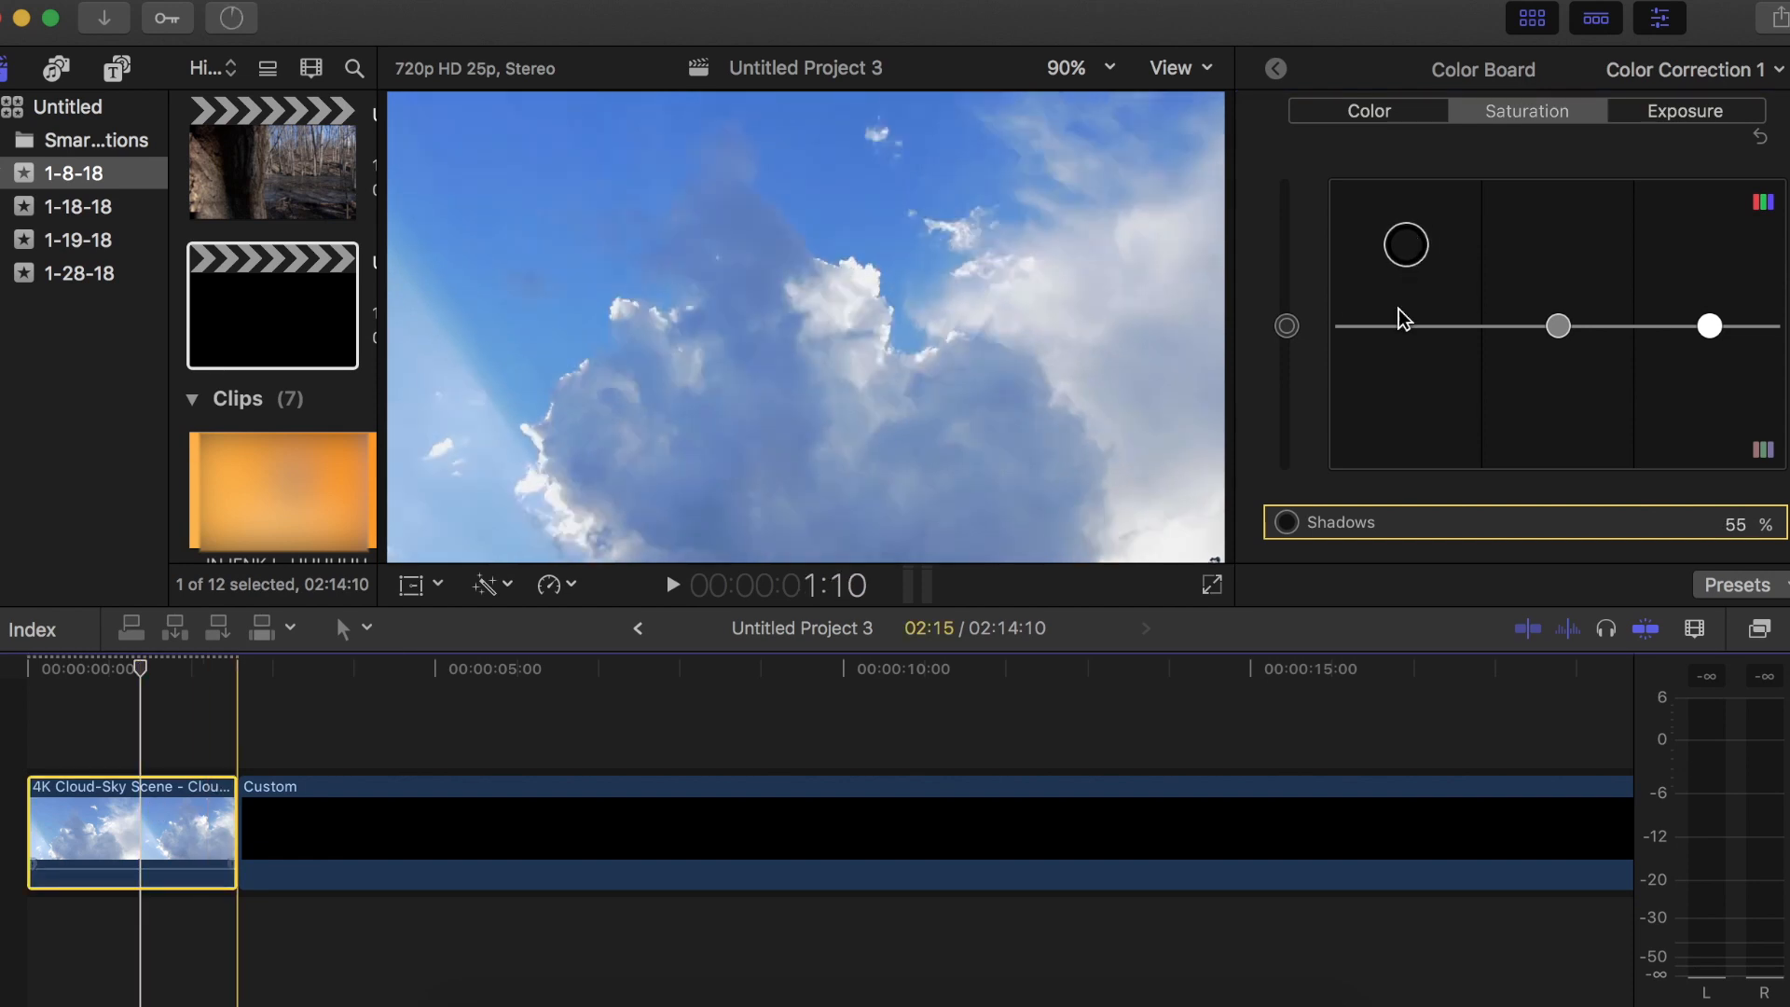
Tint the cloud clip's global and shadows colors orange-yellow, set midtones to 226° at 5%, and shift the highlights hue to green at neutral strength
{"action": "left_click", "coordinate": [1365, 117]}
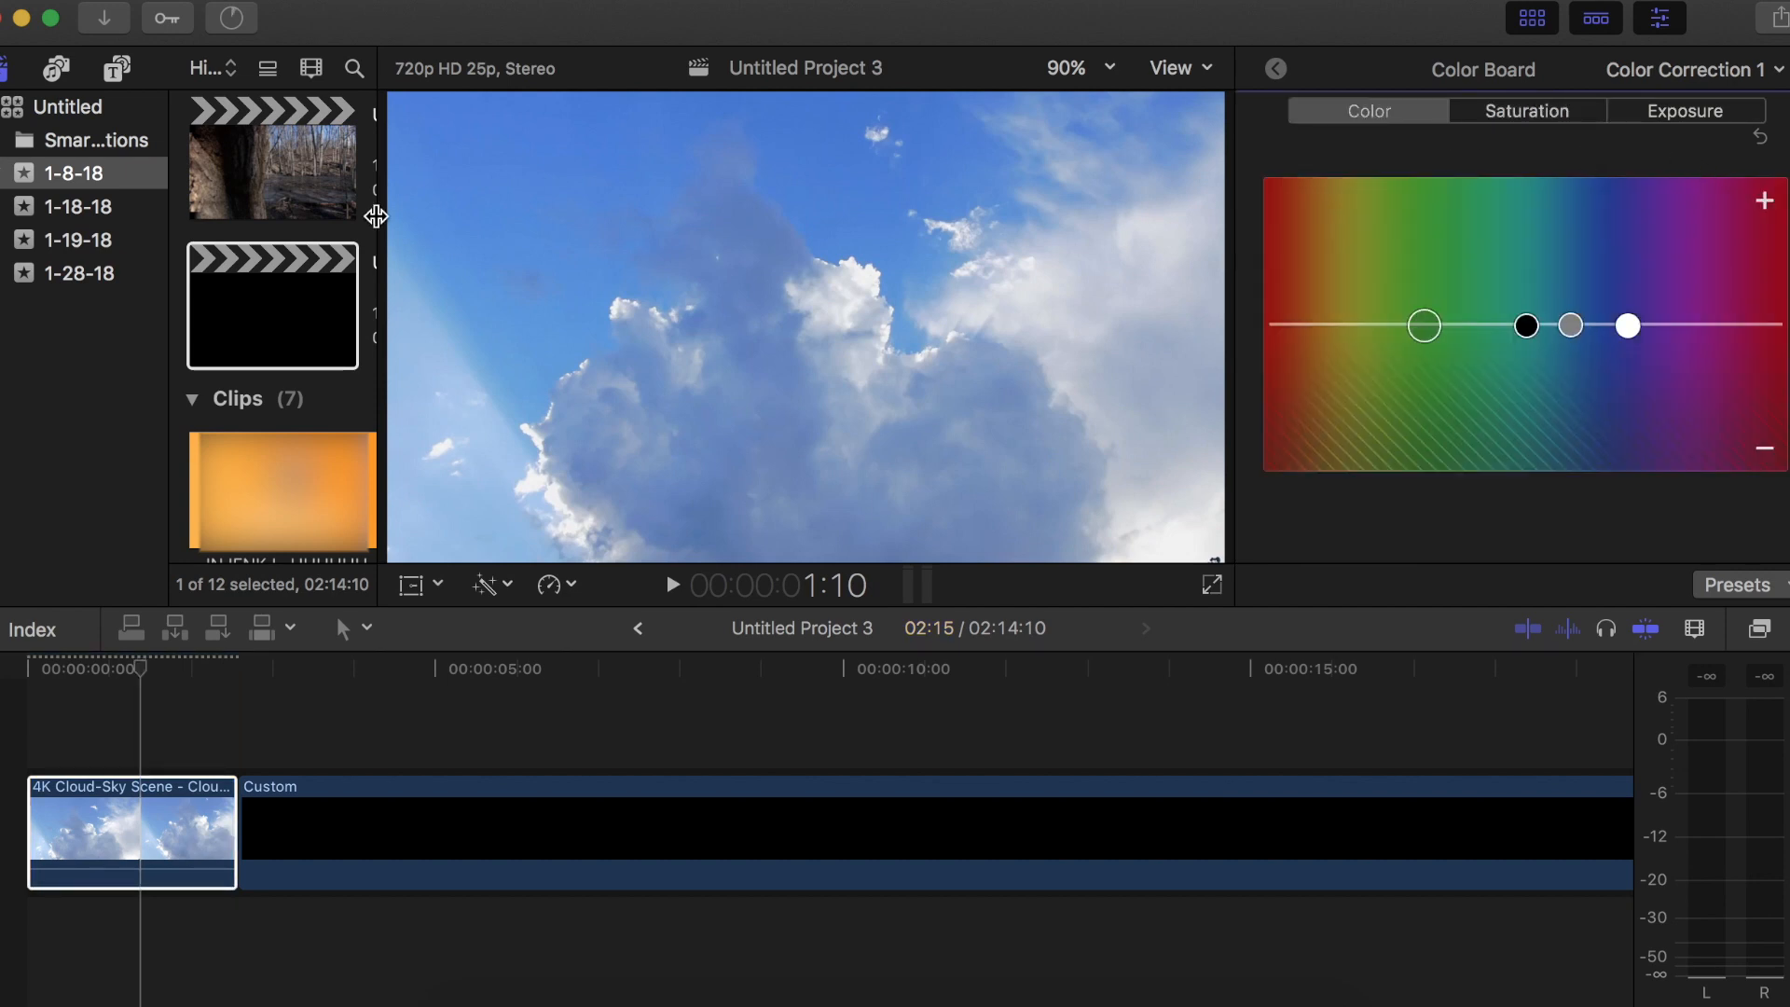
{"action": "left_click", "coordinate": [890, 243]}
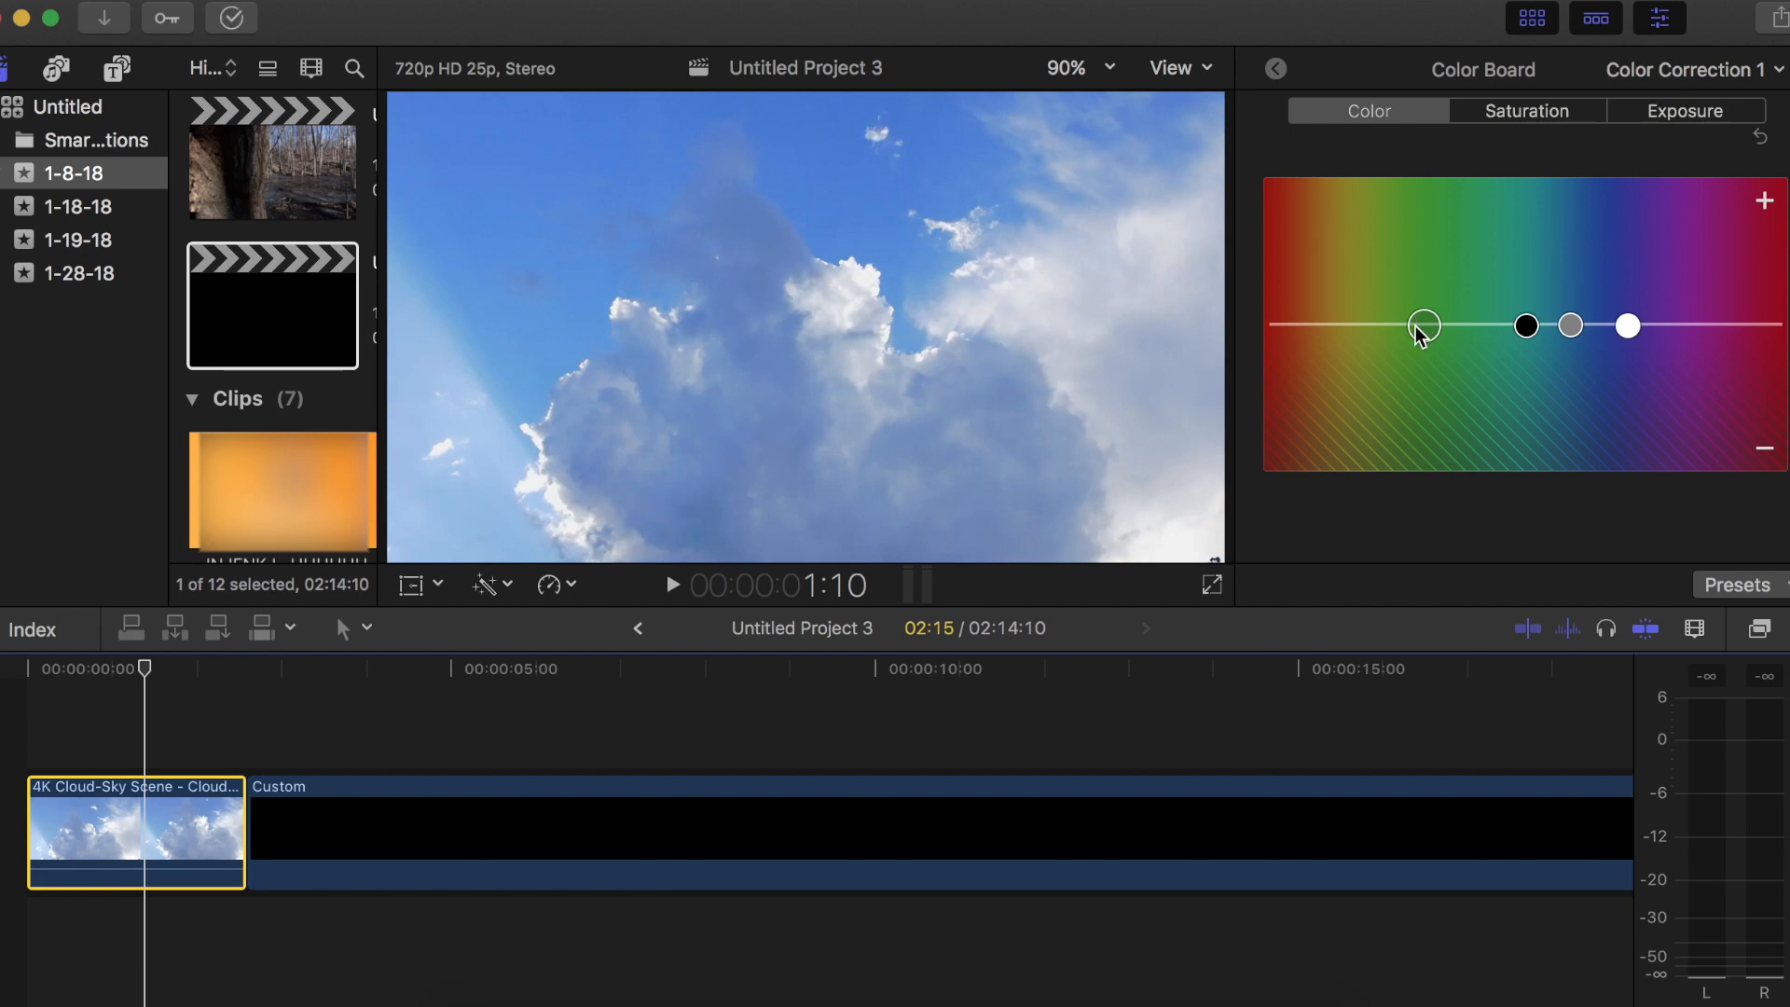
{"action": "left_click_drag", "start_coordinate": [1413, 327], "coordinate": [1351, 321]}
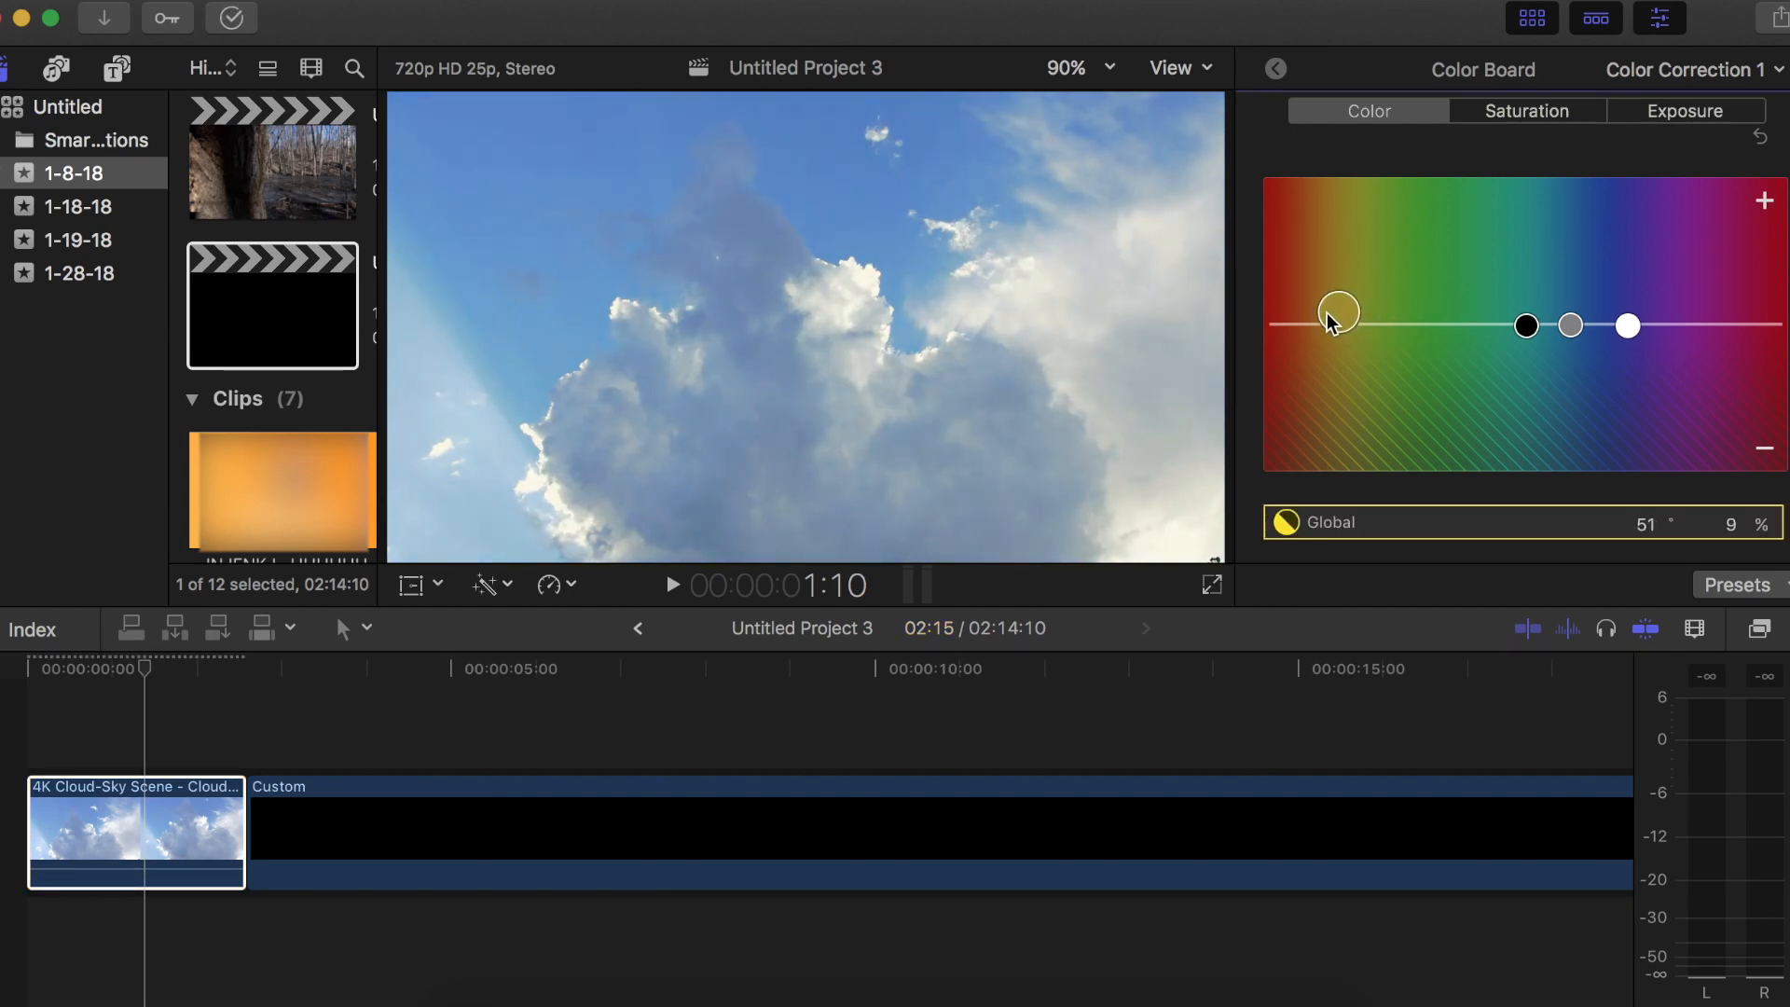
{"action": "left_click_drag", "start_coordinate": [1322, 314], "coordinate": [1318, 308]}
{"action": "left_click_drag", "start_coordinate": [1526, 326], "coordinate": [1340, 320]}
{"action": "left_click_drag", "start_coordinate": [1629, 324], "coordinate": [1306, 68]}
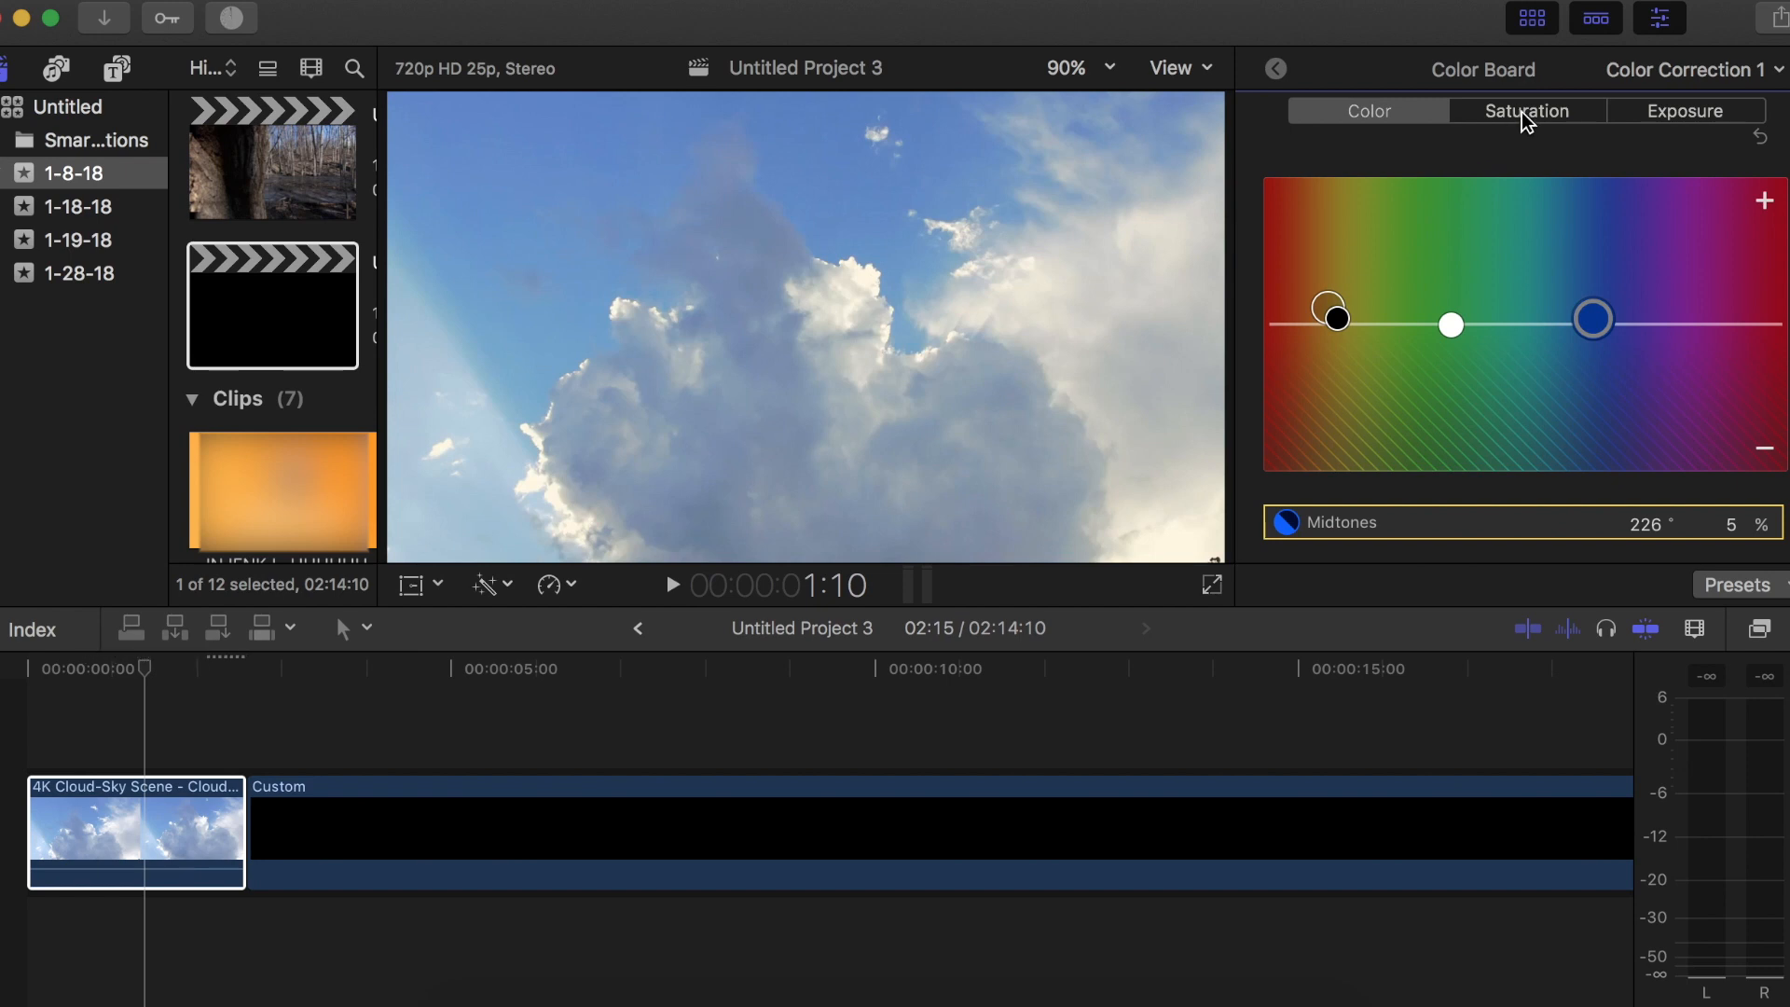
Compare the cloud clip with and without Color Correction 1, leaving the correction enabled
{"action": "key", "text": "ctrl+super+e"}
{"action": "left_click", "coordinate": [187, 820]}
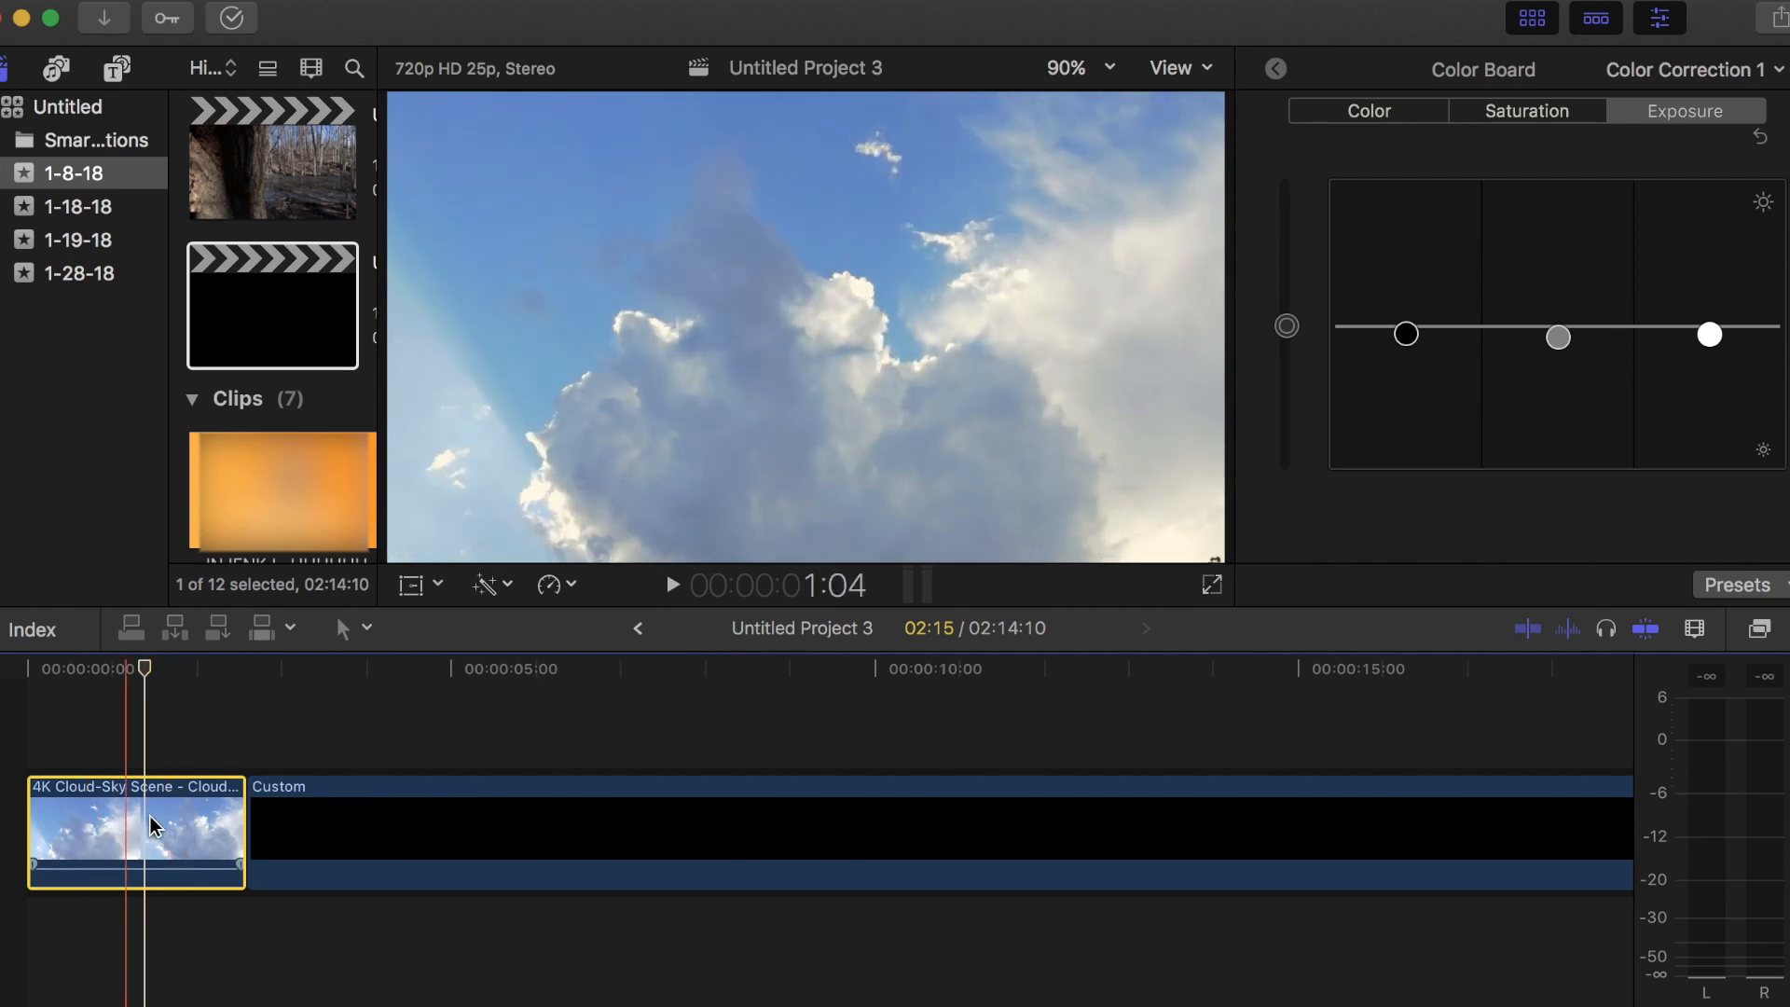
{"action": "left_click", "coordinate": [1275, 68]}
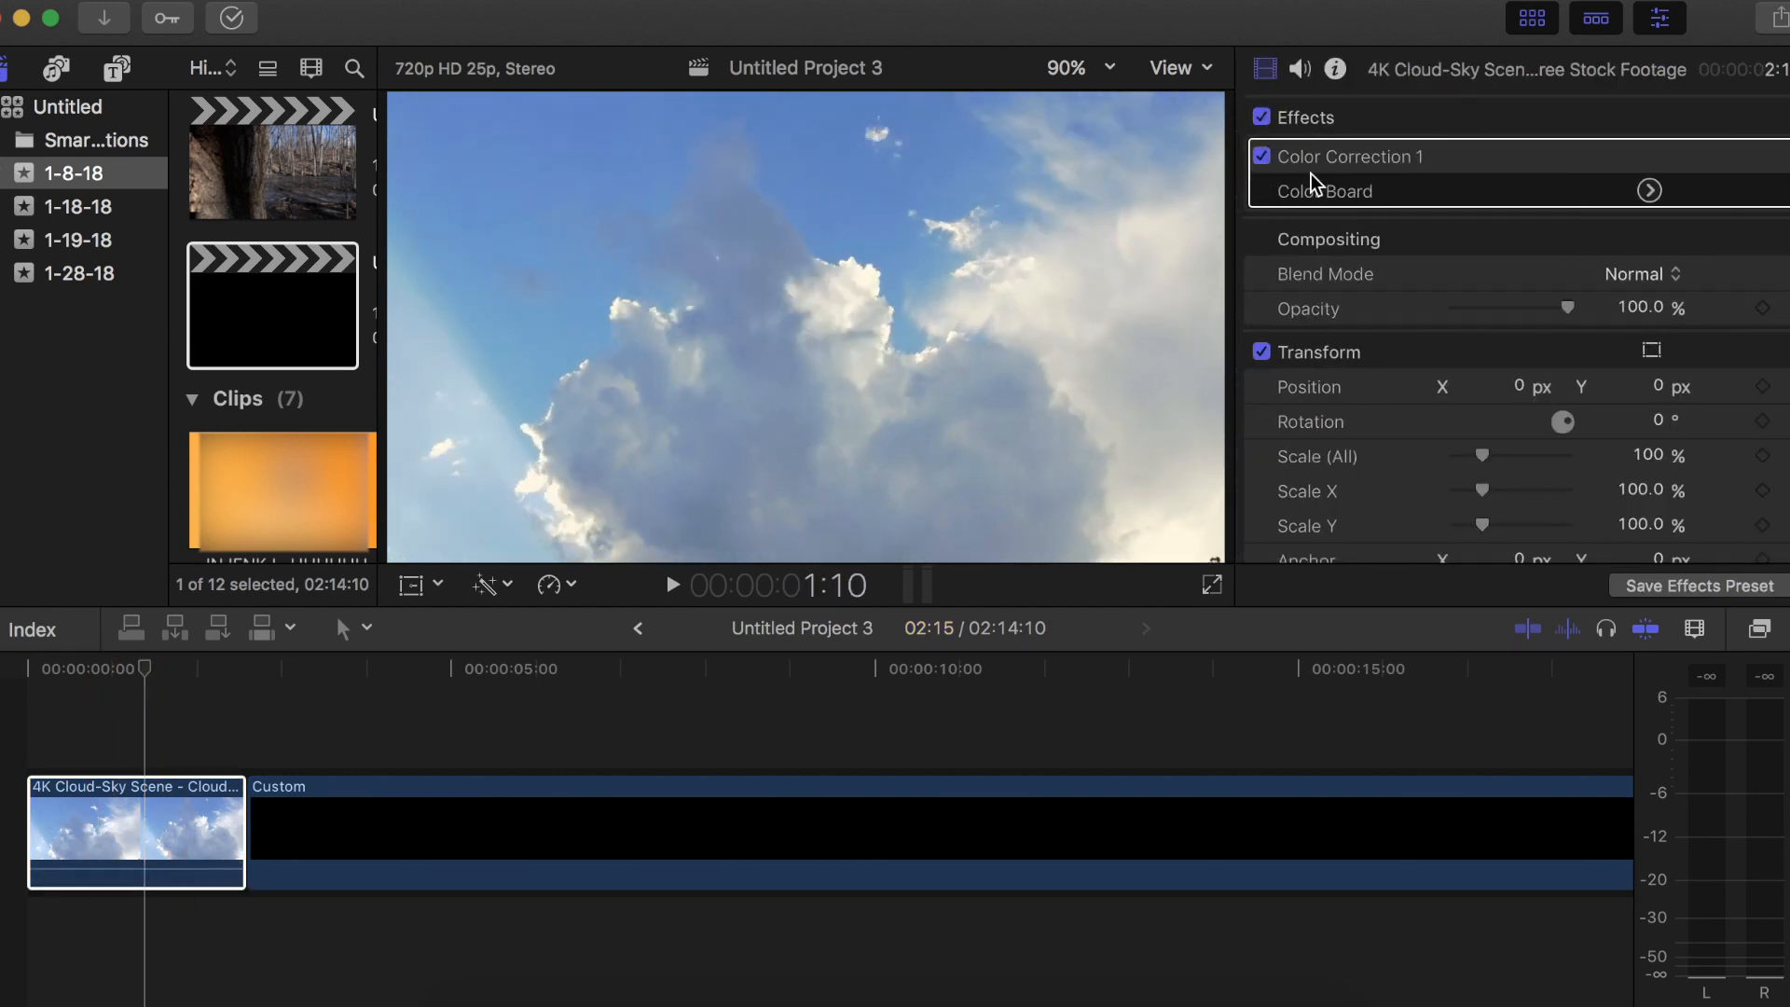
{"action": "left_click", "coordinate": [1263, 156]}
{"action": "left_click", "coordinate": [1262, 157]}
{"action": "left_click", "coordinate": [1262, 156]}
{"action": "left_click", "coordinate": [1262, 157]}
{"action": "left_click", "coordinate": [1262, 157]}
{"action": "left_click", "coordinate": [94, 839]}
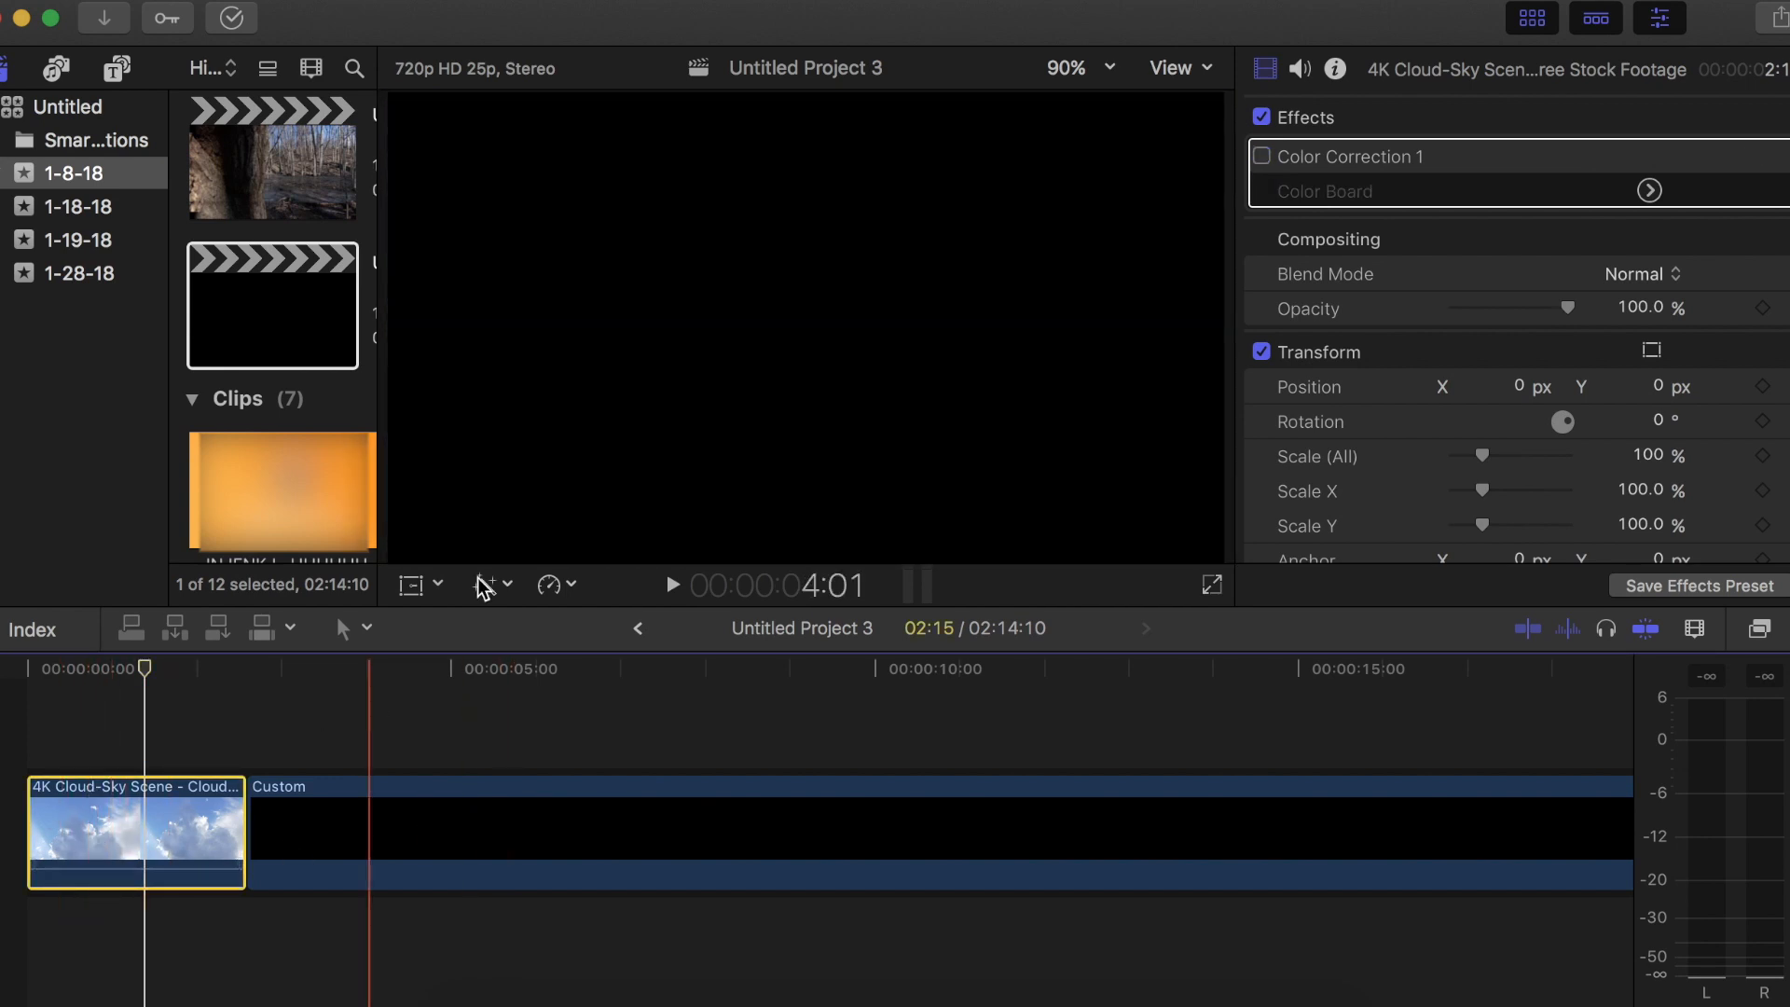
{"action": "left_click", "coordinate": [1262, 156]}
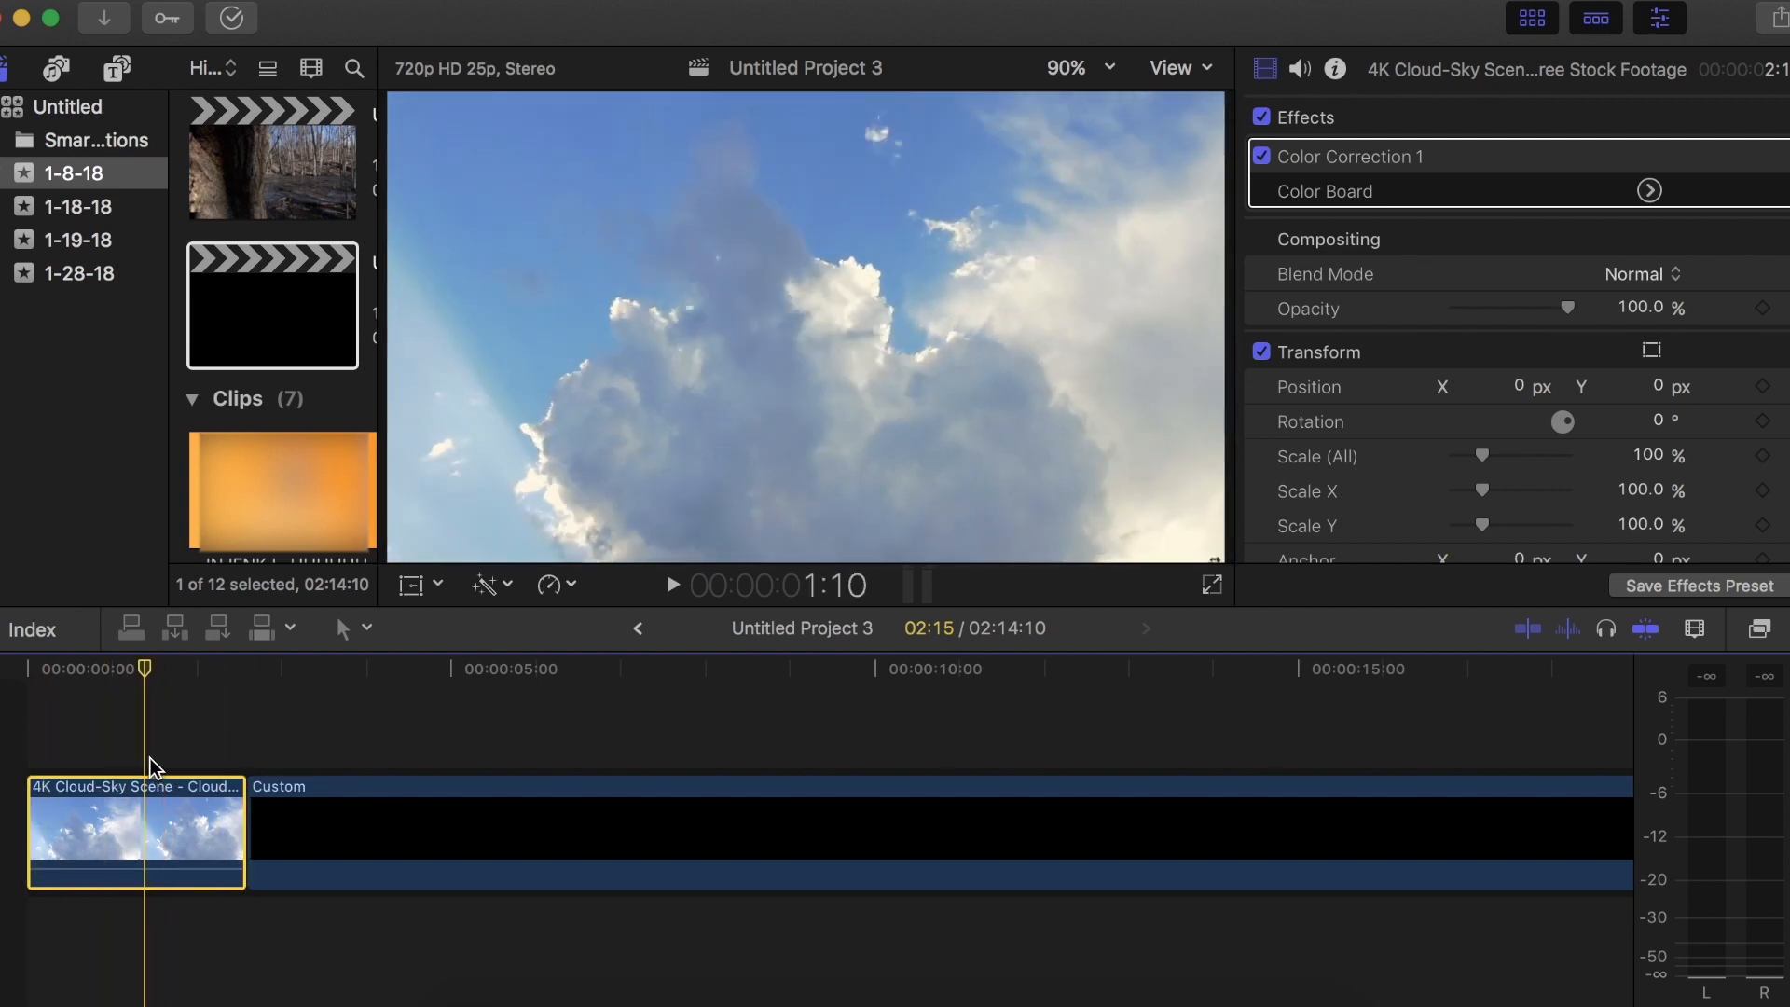
Search the video effects for "letter" and apply the Letterbox effect to the cloud clip
{"action": "left_click", "coordinate": [1759, 629]}
{"action": "left_click", "coordinate": [1323, 988]}
{"action": "type", "text": "l"}
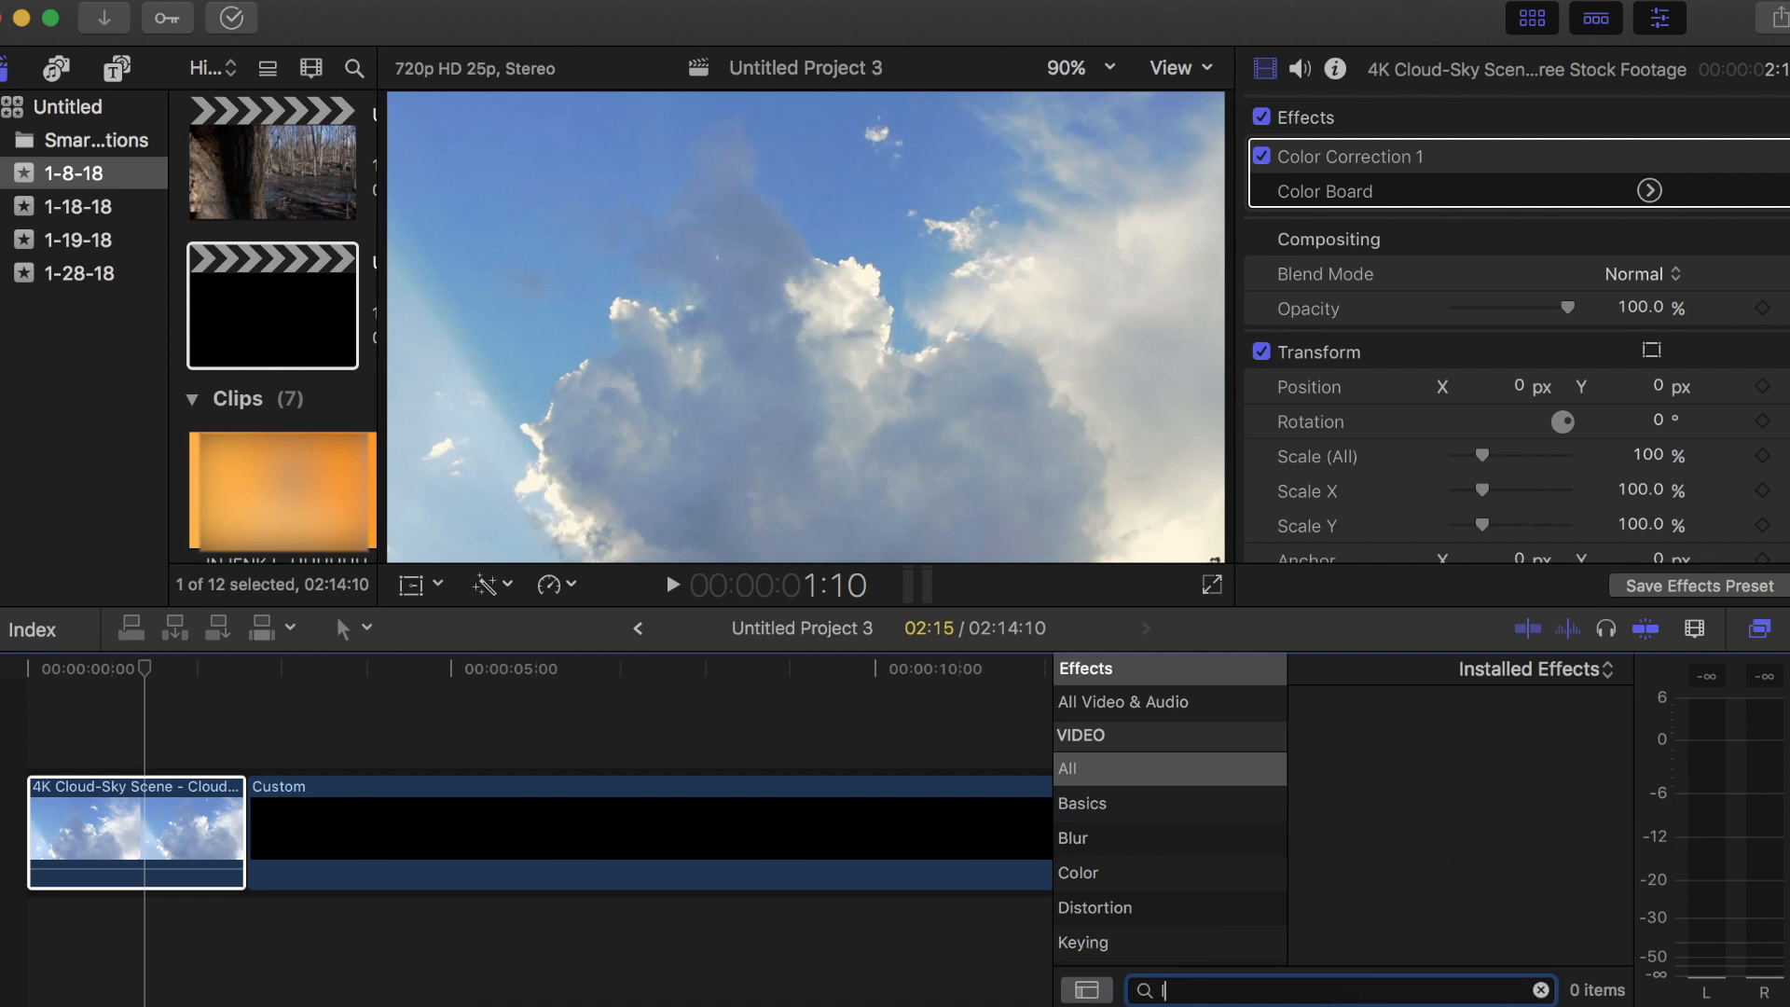
{"action": "type", "text": "atletter"}
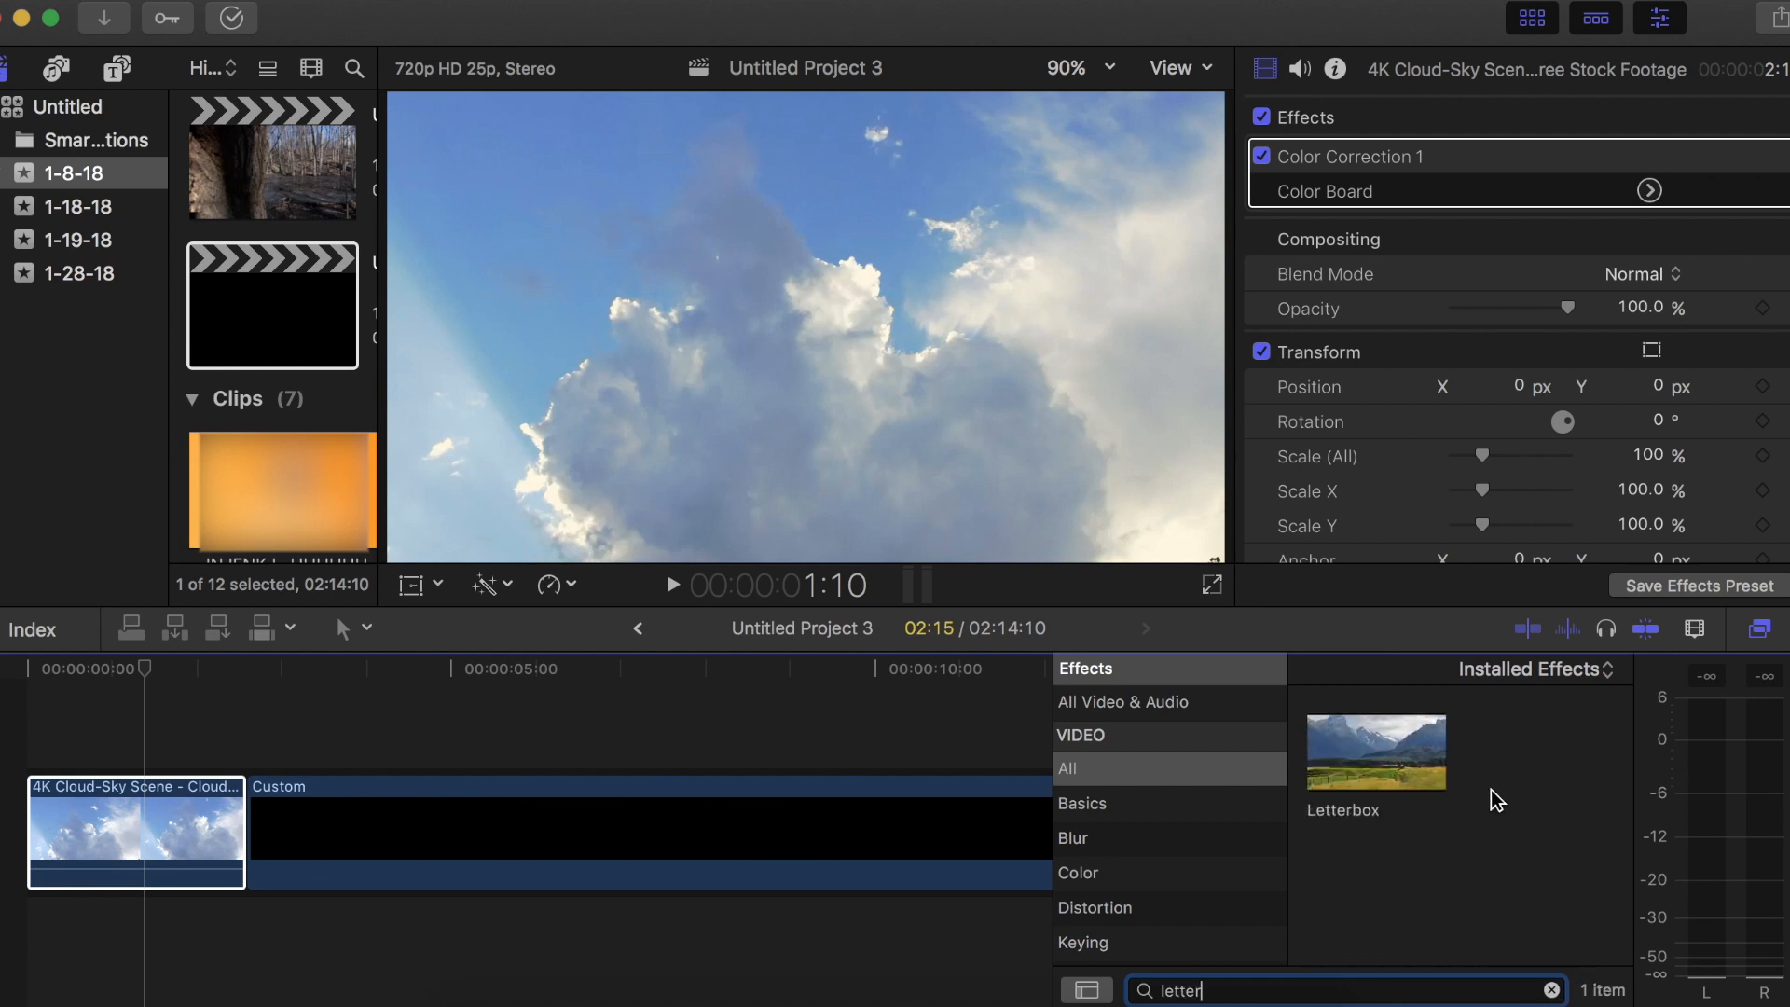
{"action": "left_click_drag", "start_coordinate": [478, 752], "coordinate": [178, 809]}
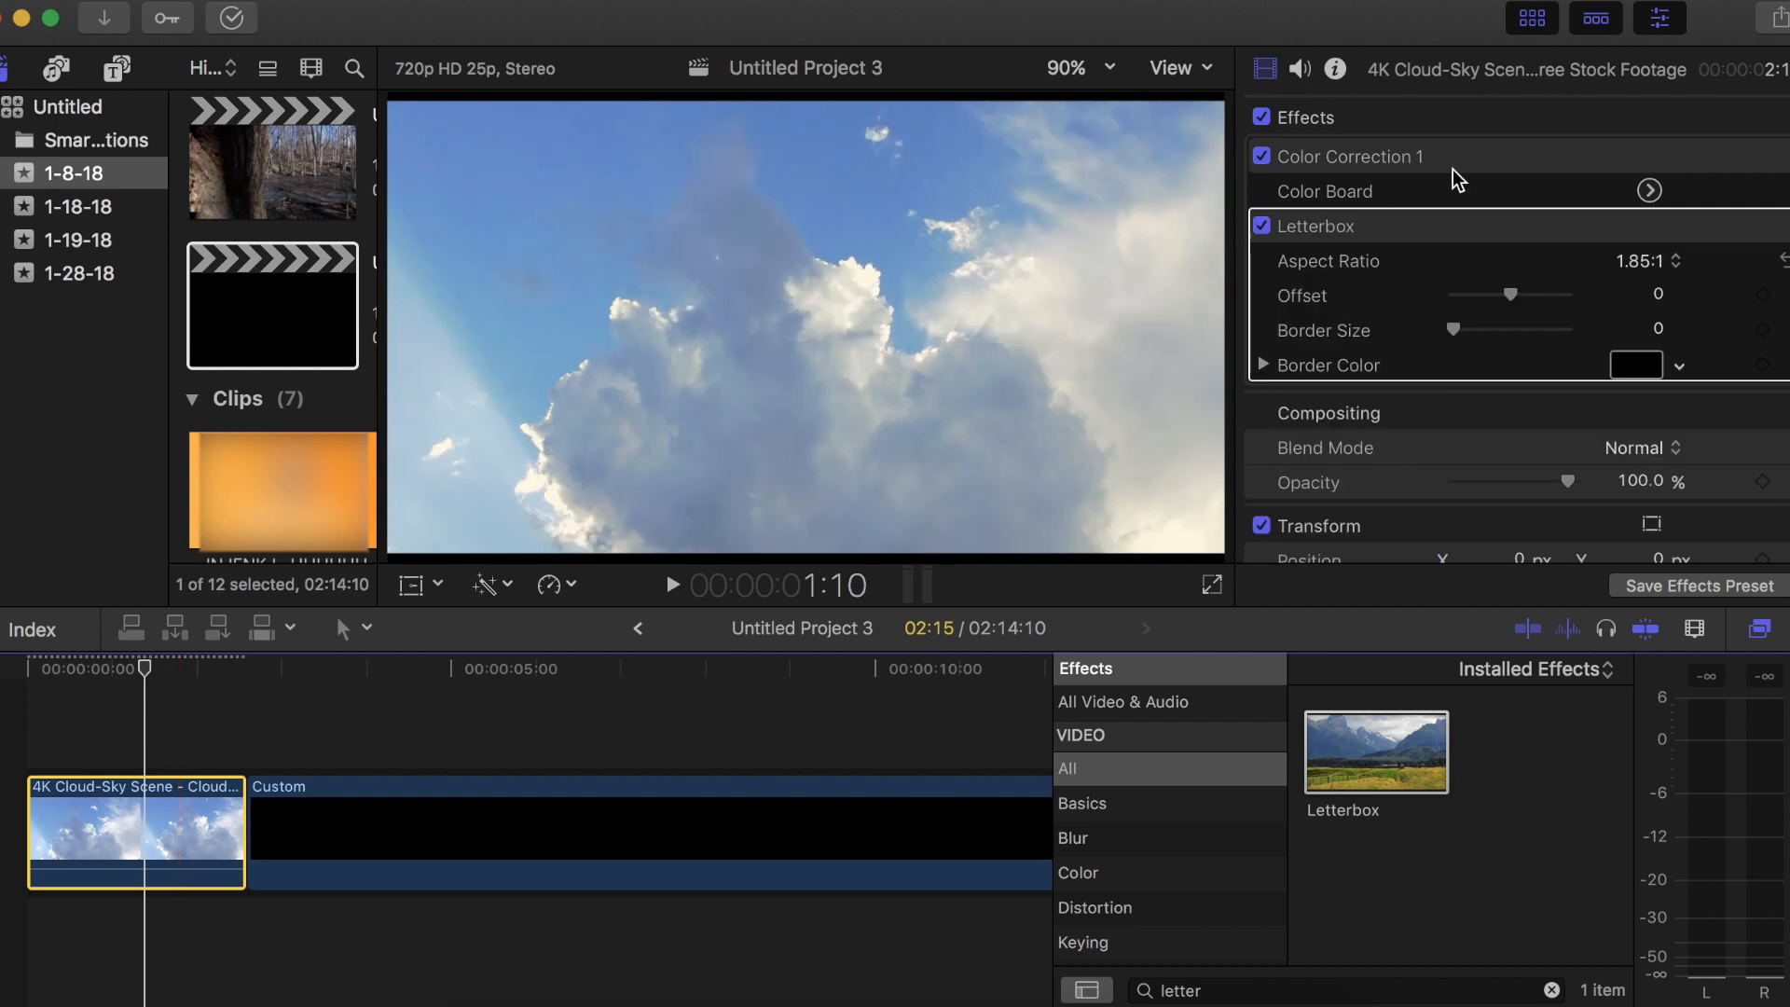
Set the cloud clip's Letterbox aspect ratio to 2.35:1
{"action": "left_click_drag", "start_coordinate": [1459, 333], "coordinate": [1350, 328]}
{"action": "left_click", "coordinate": [1650, 262]}
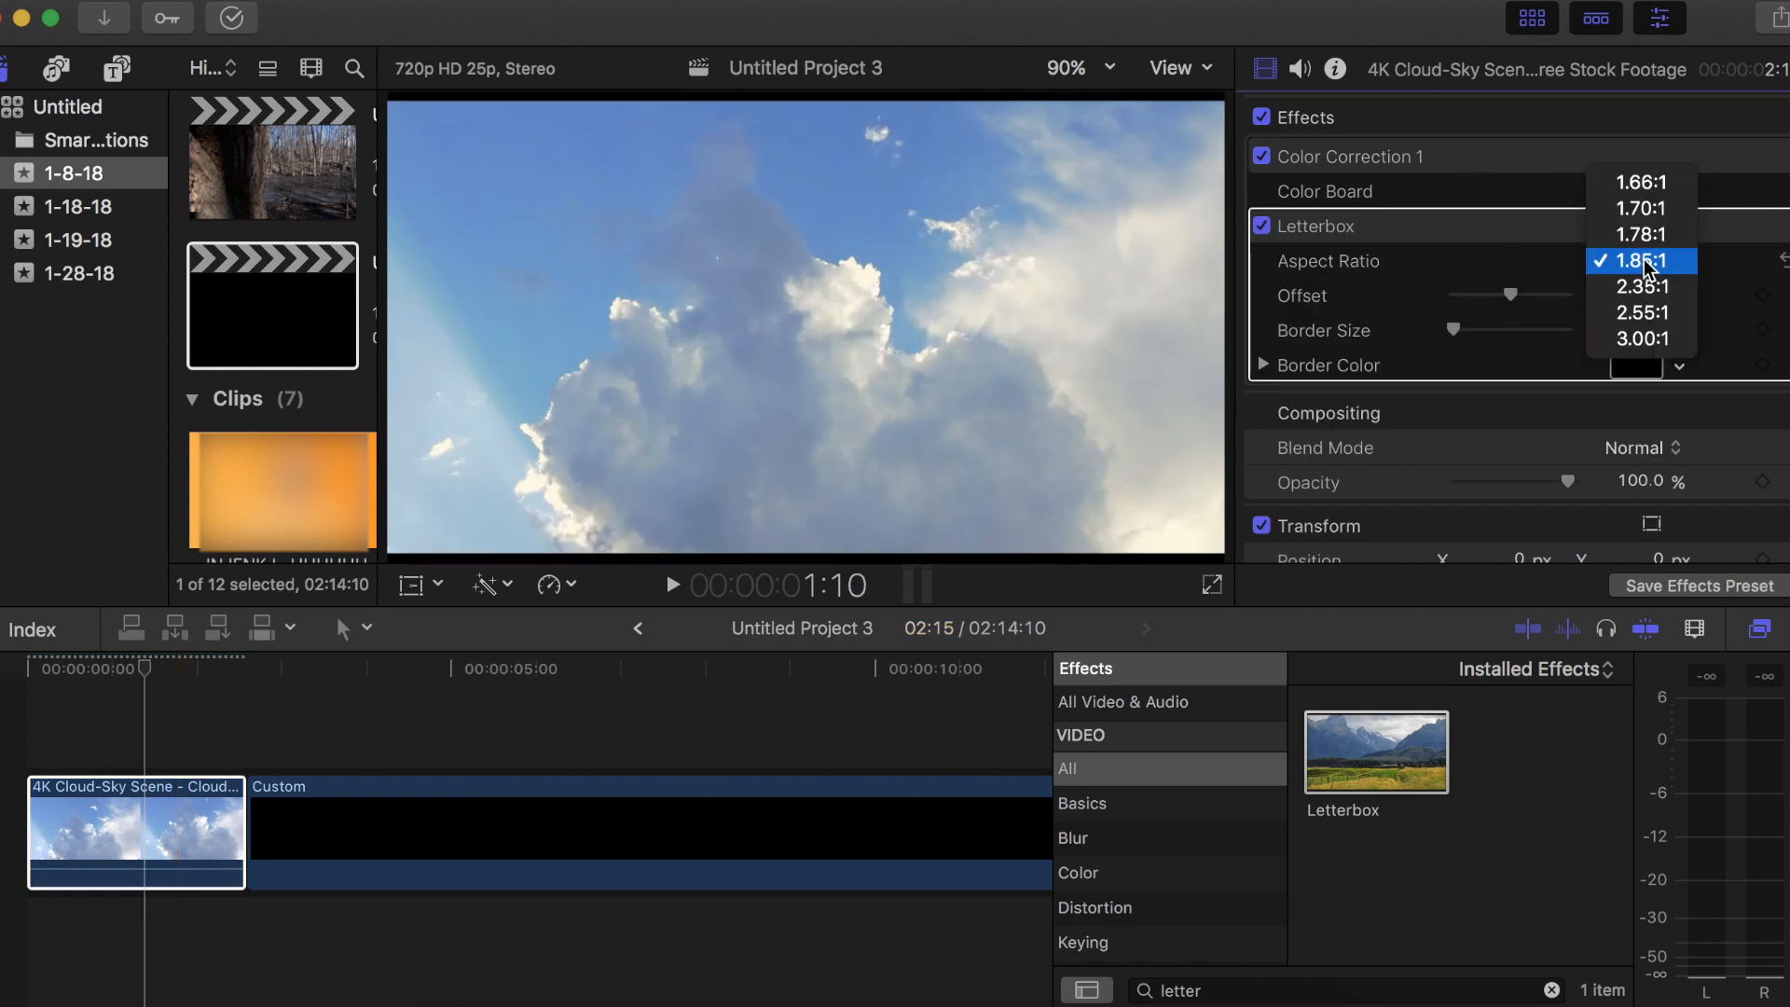
{"action": "left_click", "coordinate": [1652, 292]}
{"action": "left_click", "coordinate": [135, 730]}
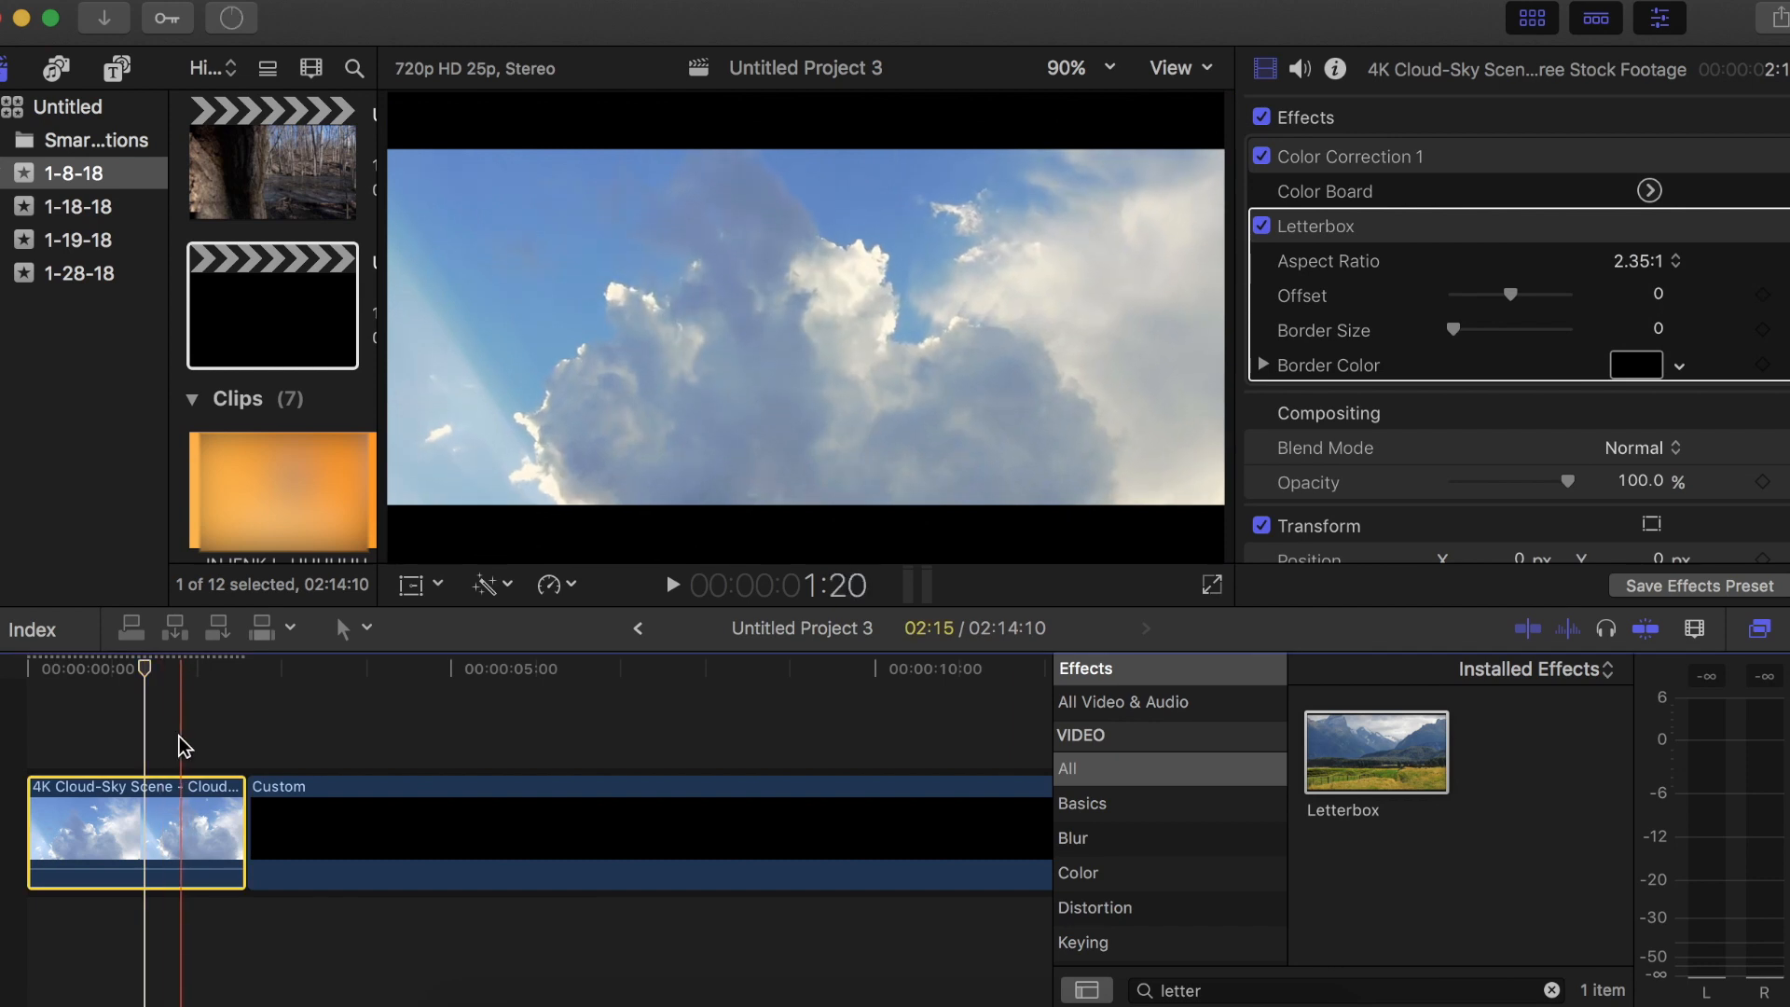
Play back the letterboxed cloud clip and turn off its Letterbox effect
{"action": "key", "text": "space"}
{"action": "key", "text": "space"}
{"action": "left_click", "coordinate": [1261, 226]}
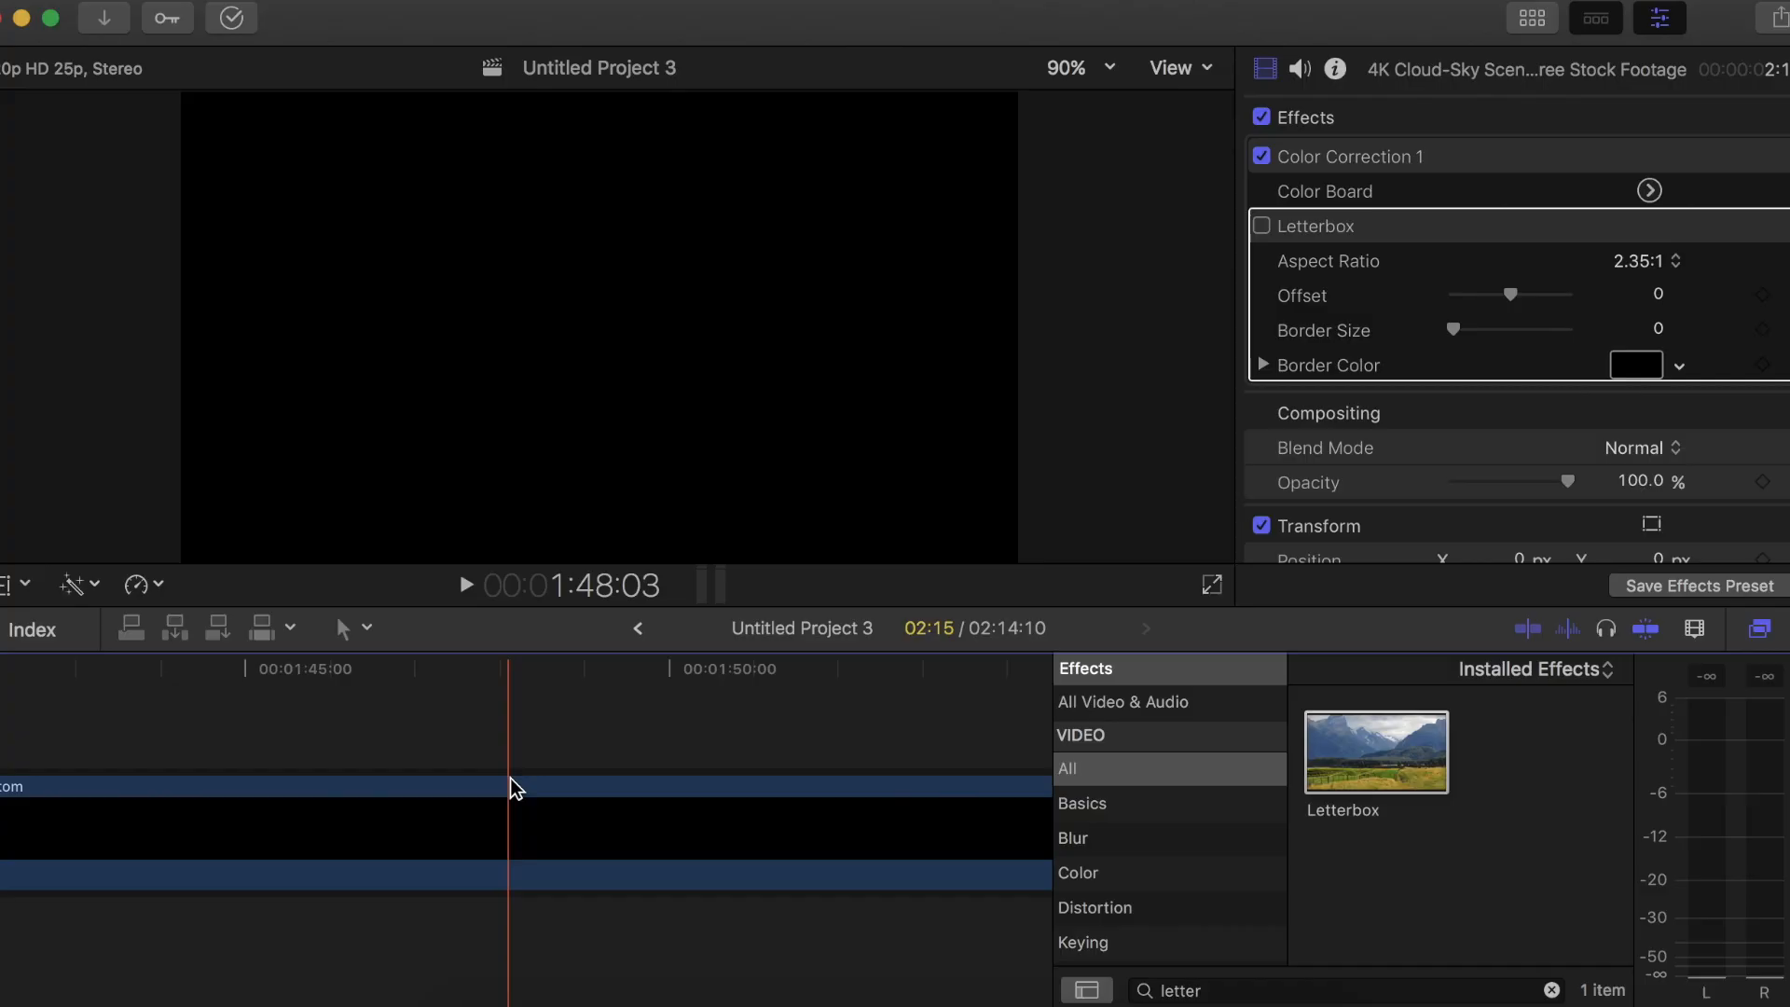
{"action": "key", "text": "super+z"}
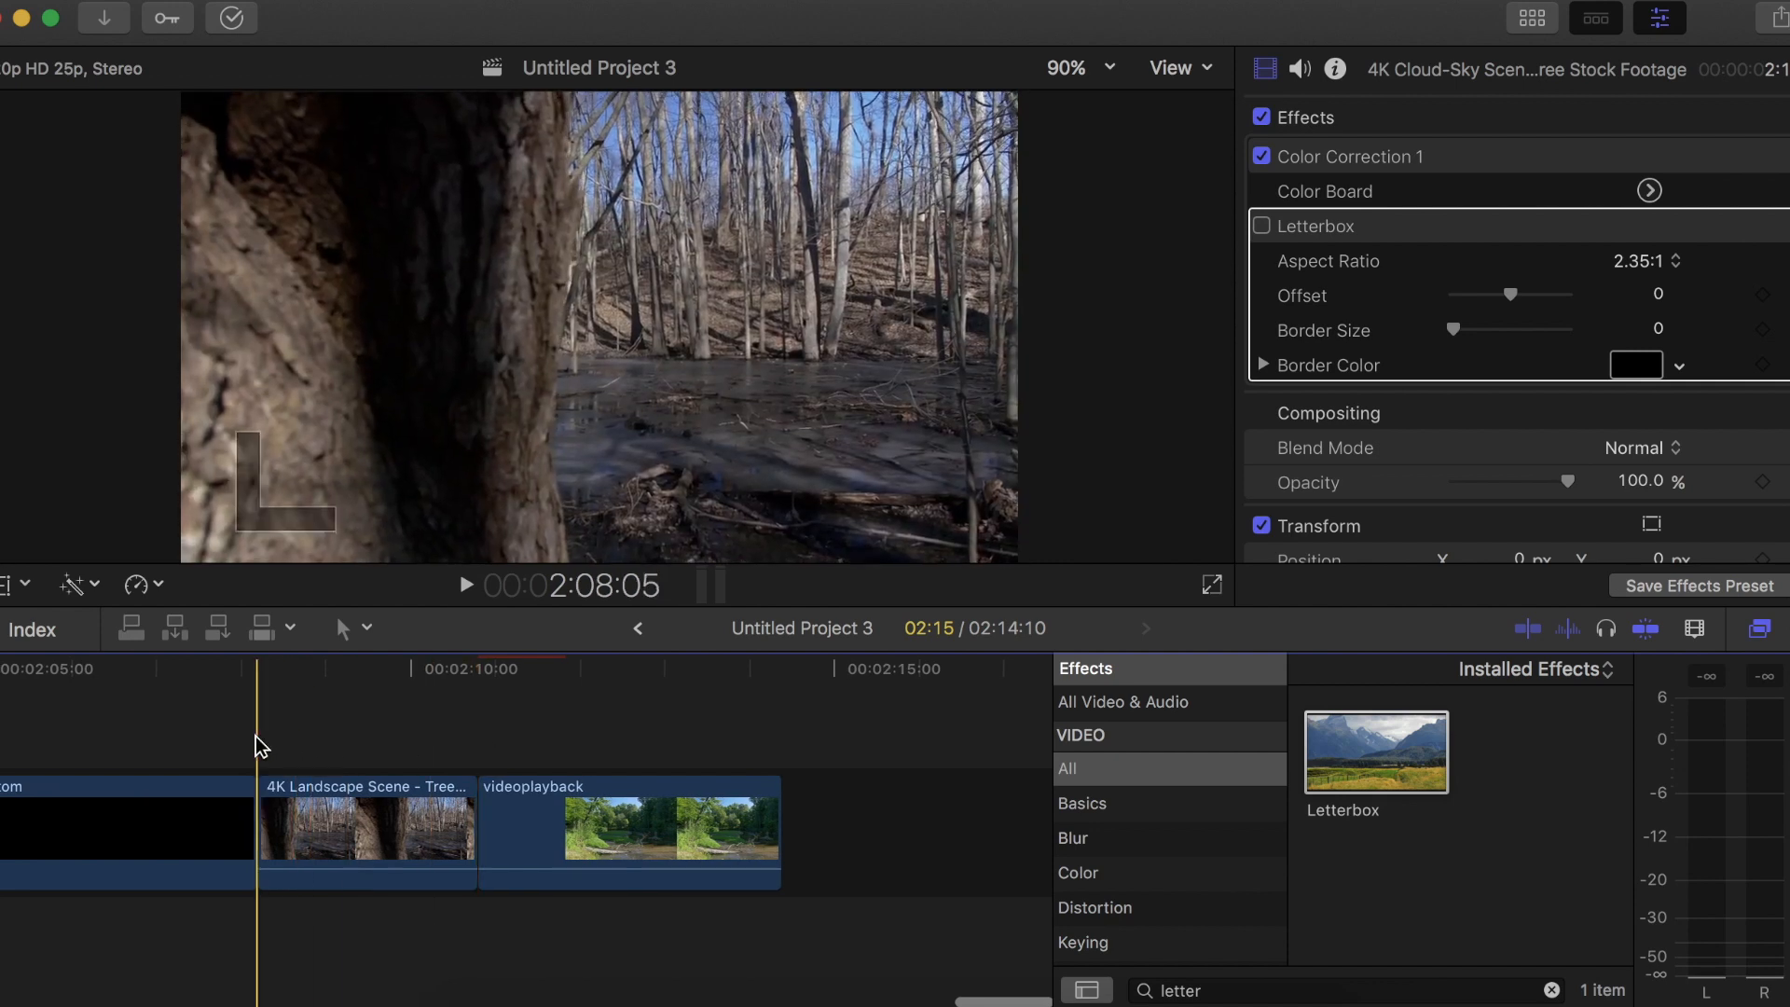
Select the landscape tree clip and enable its Color Correction 1 on the Color Board, hiding the effects browser
{"action": "left_click", "coordinate": [255, 736]}
{"action": "left_click", "coordinate": [339, 751]}
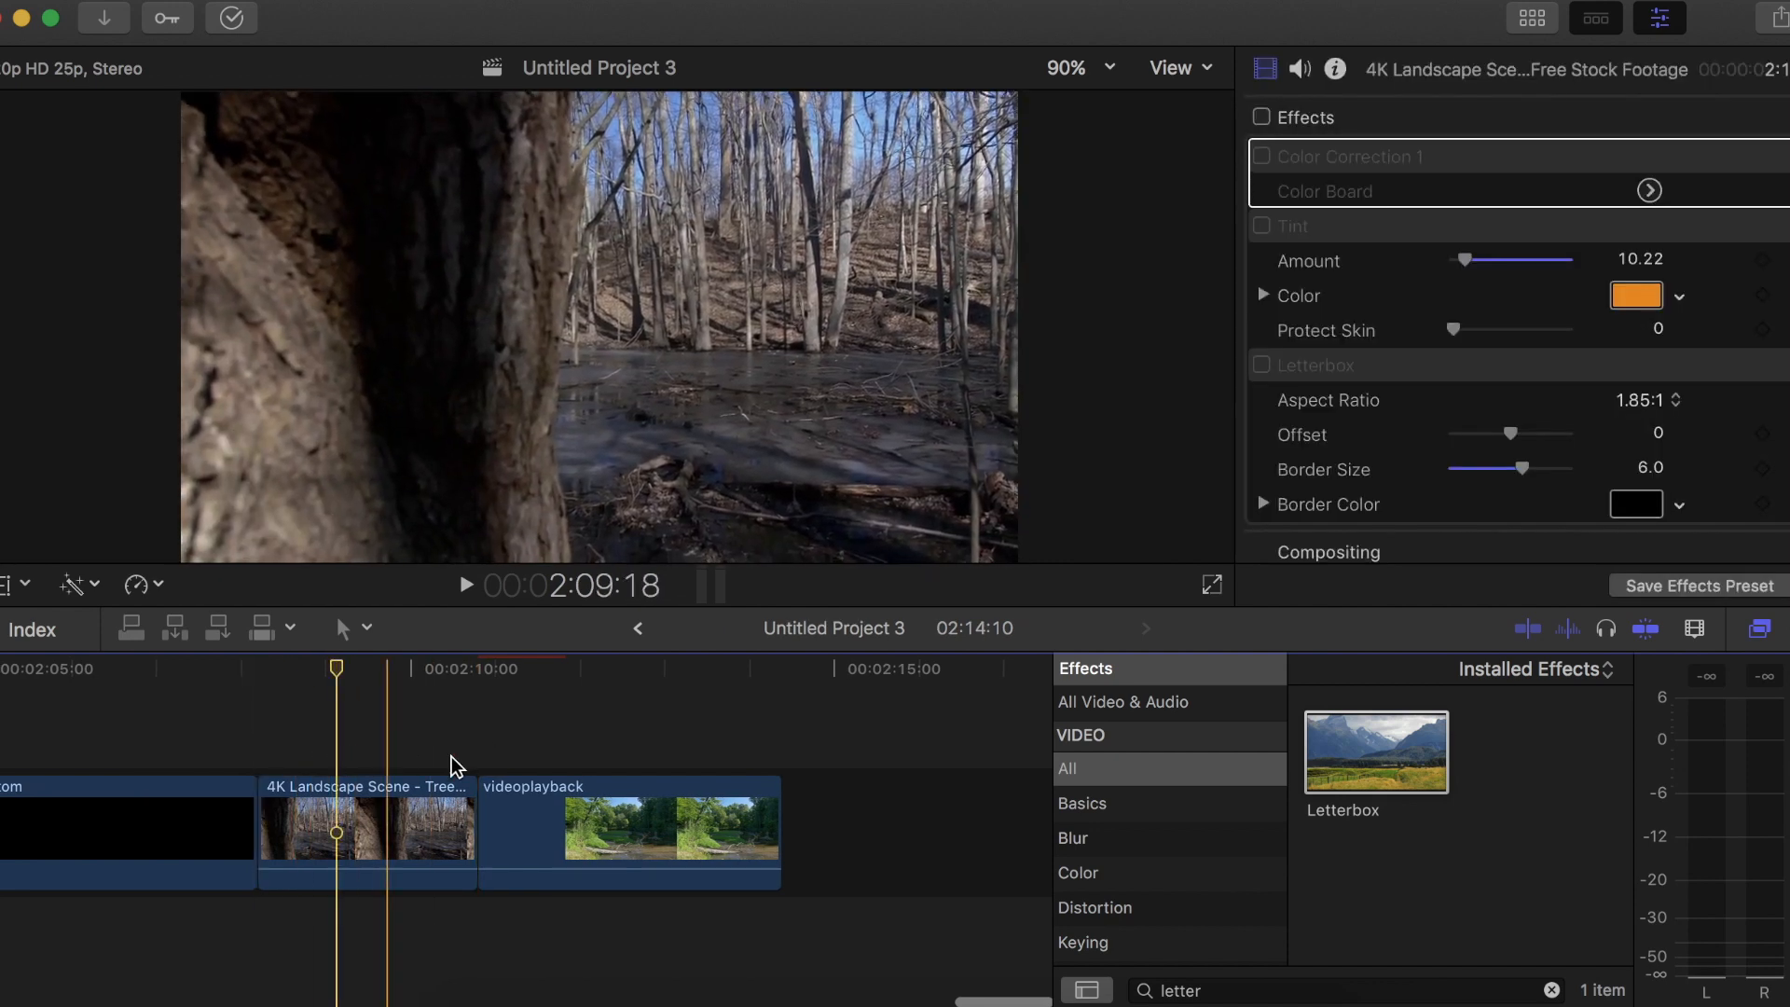
{"action": "left_click", "coordinate": [356, 831]}
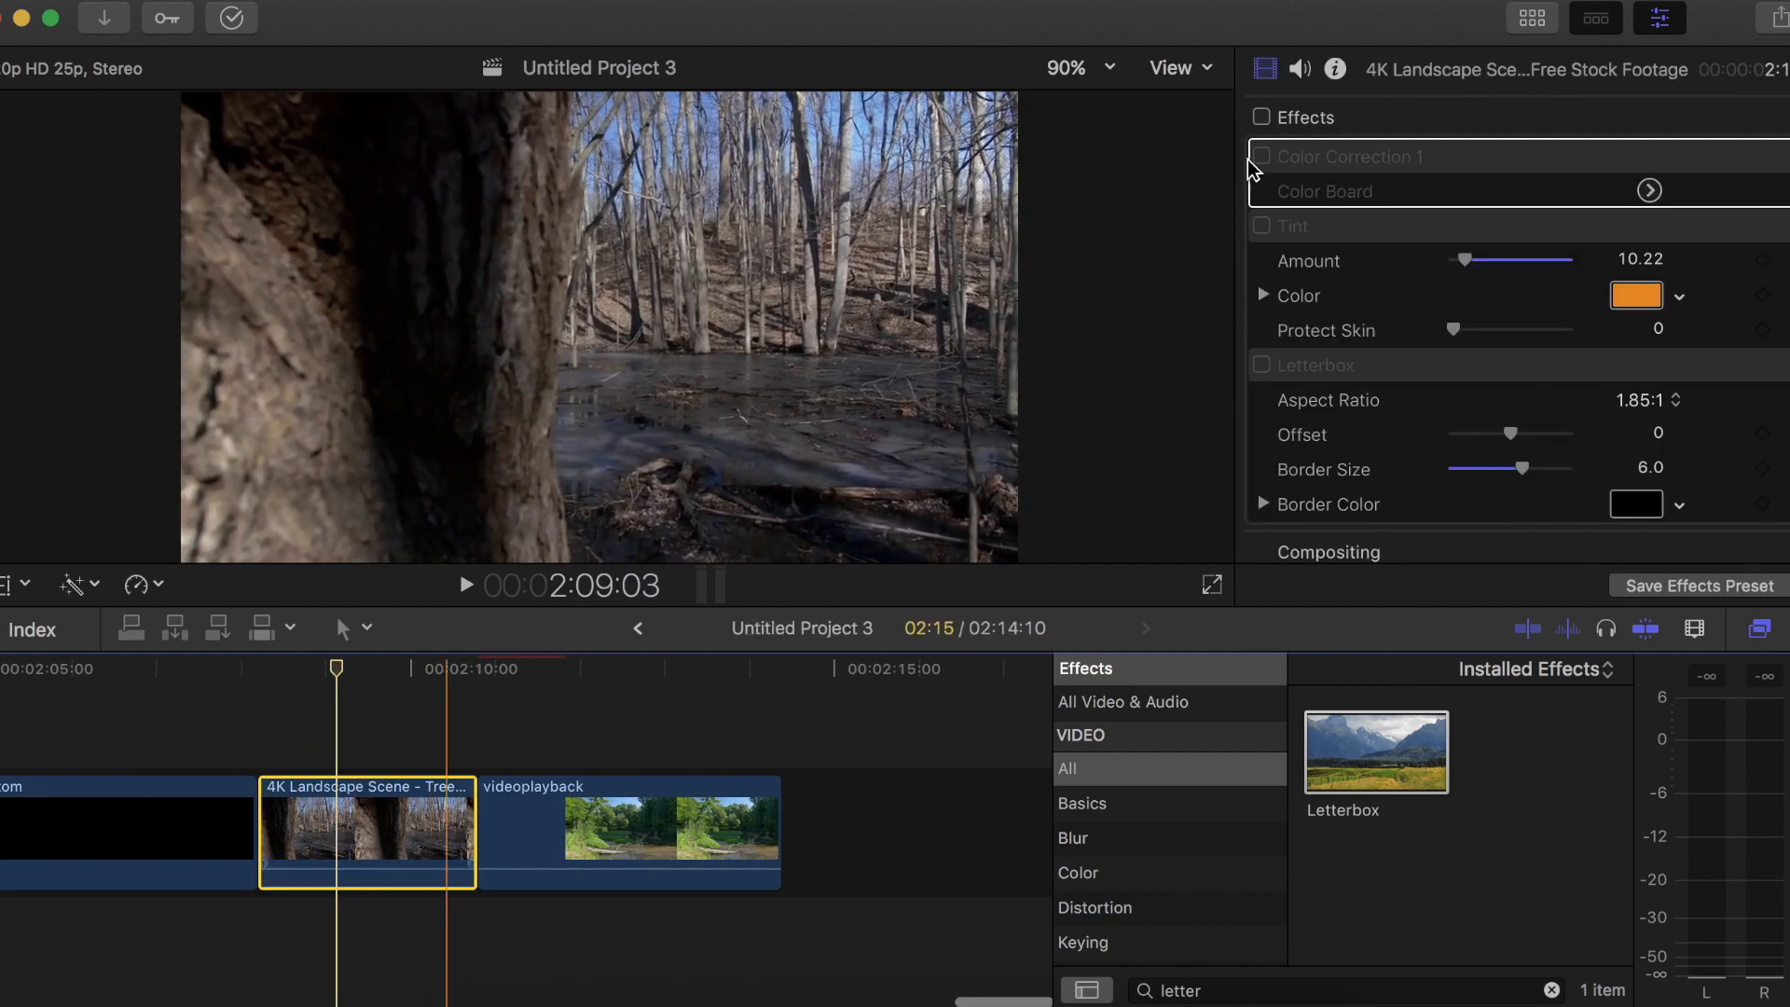
{"action": "left_click", "coordinate": [1319, 160]}
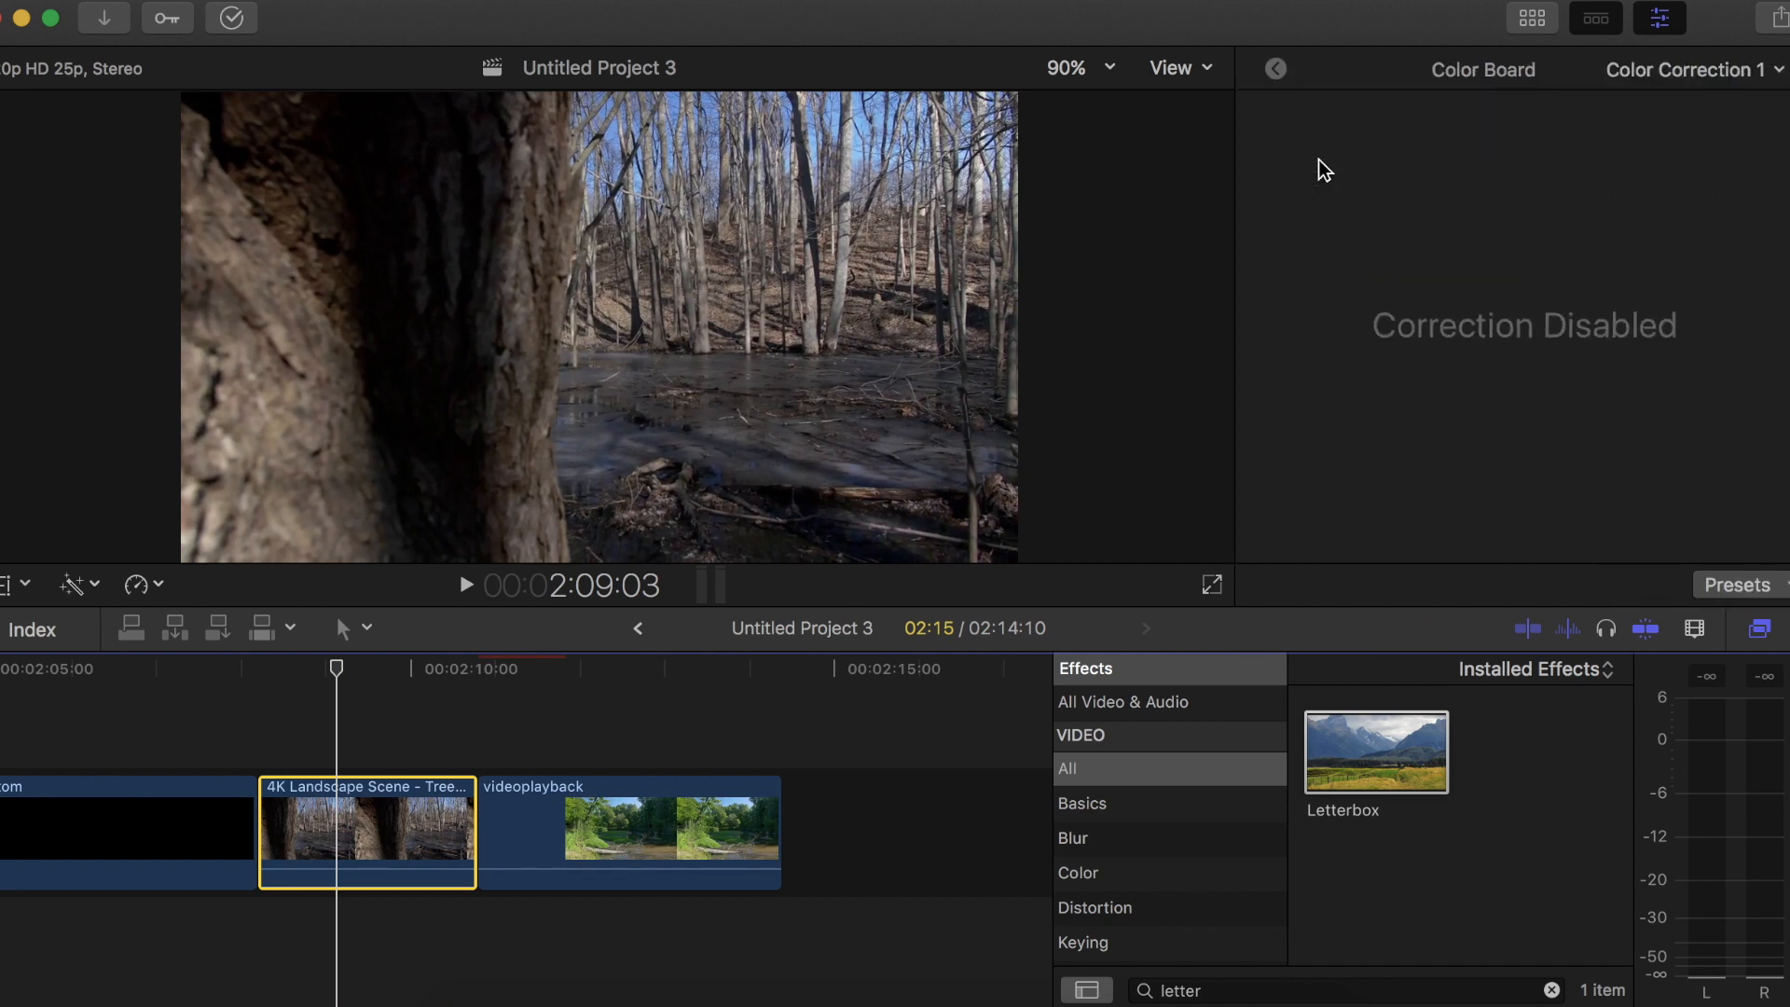
{"action": "left_click", "coordinate": [1759, 629]}
{"action": "left_click", "coordinate": [1405, 161]}
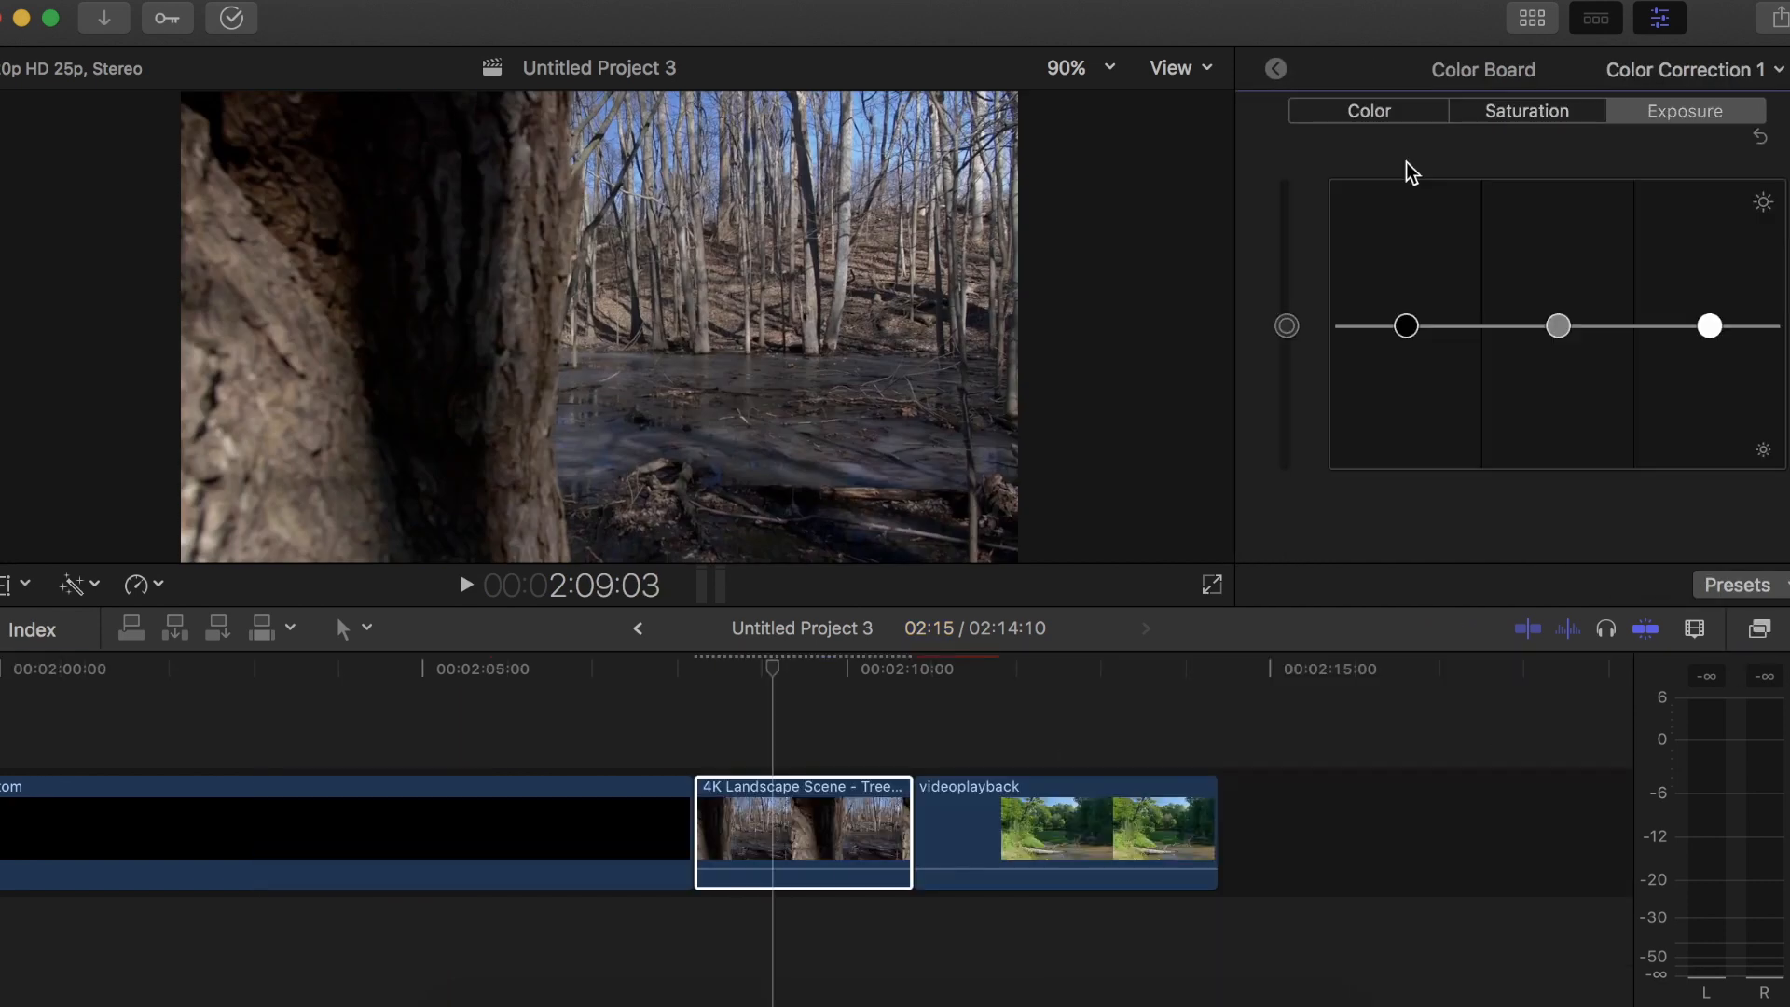
Tint the tree clip's shadows blue at 226° and 4%, with its midtones color at neutral strength
{"action": "left_click", "coordinate": [1397, 110]}
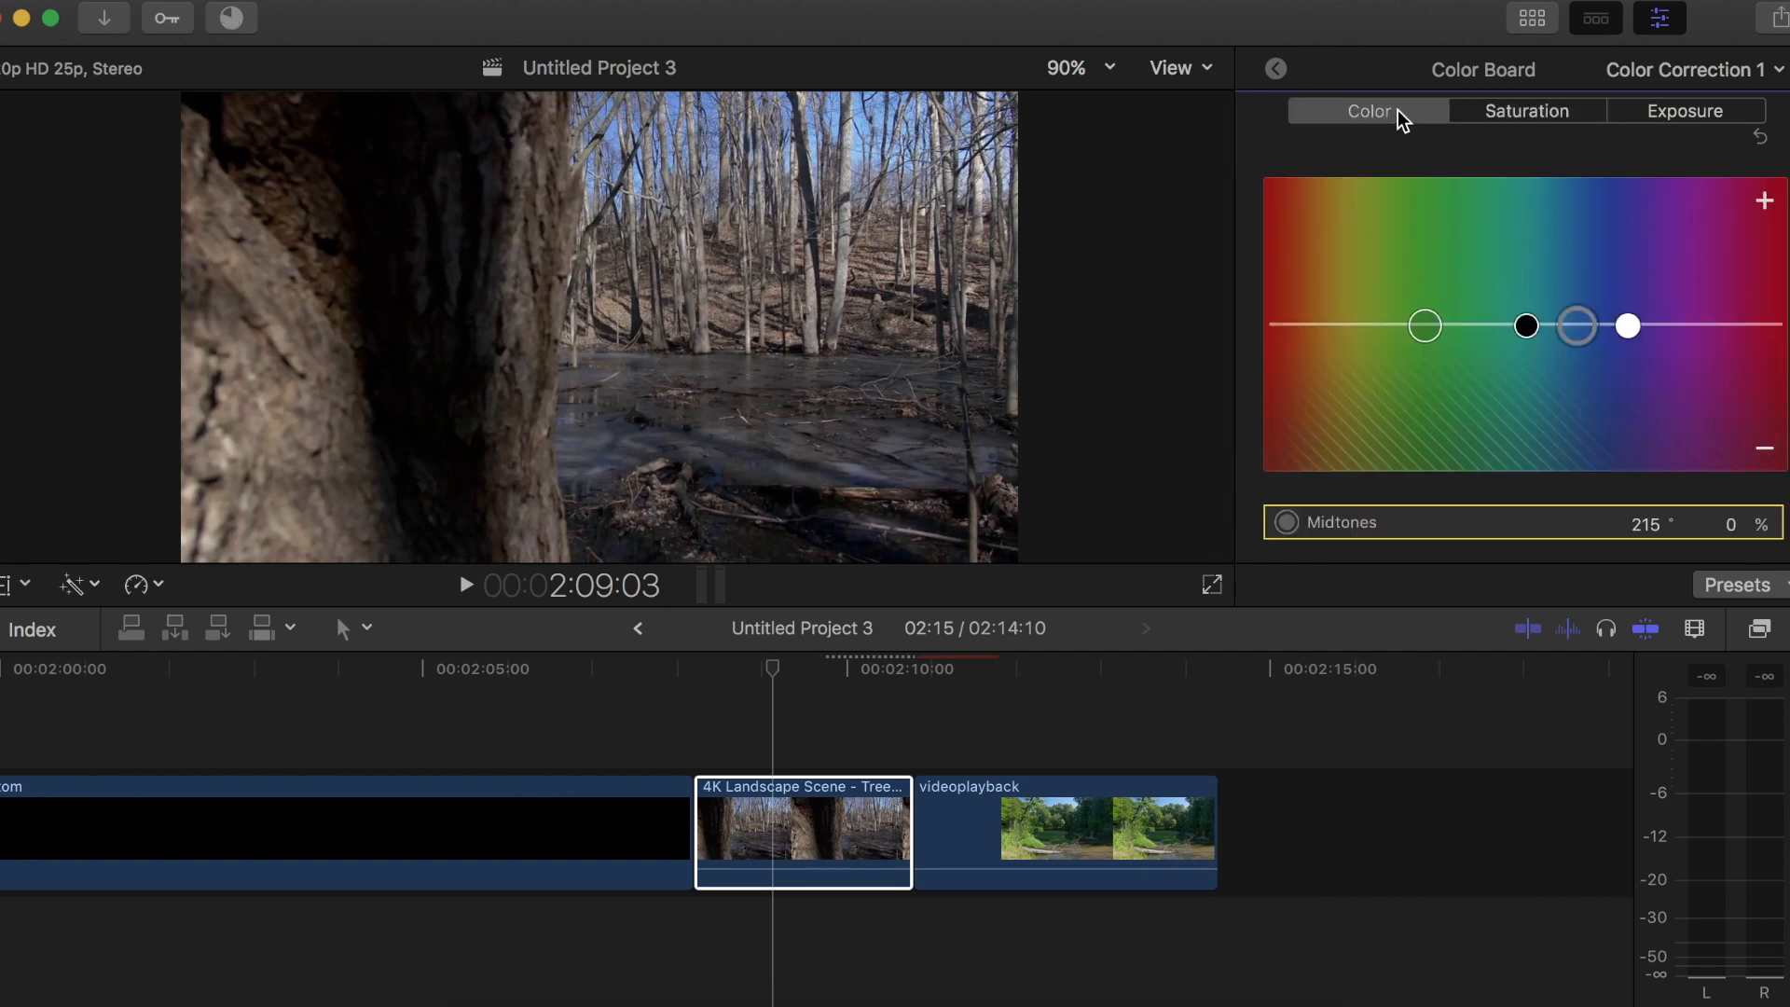
{"action": "left_click_drag", "start_coordinate": [1587, 327], "coordinate": [1597, 322]}
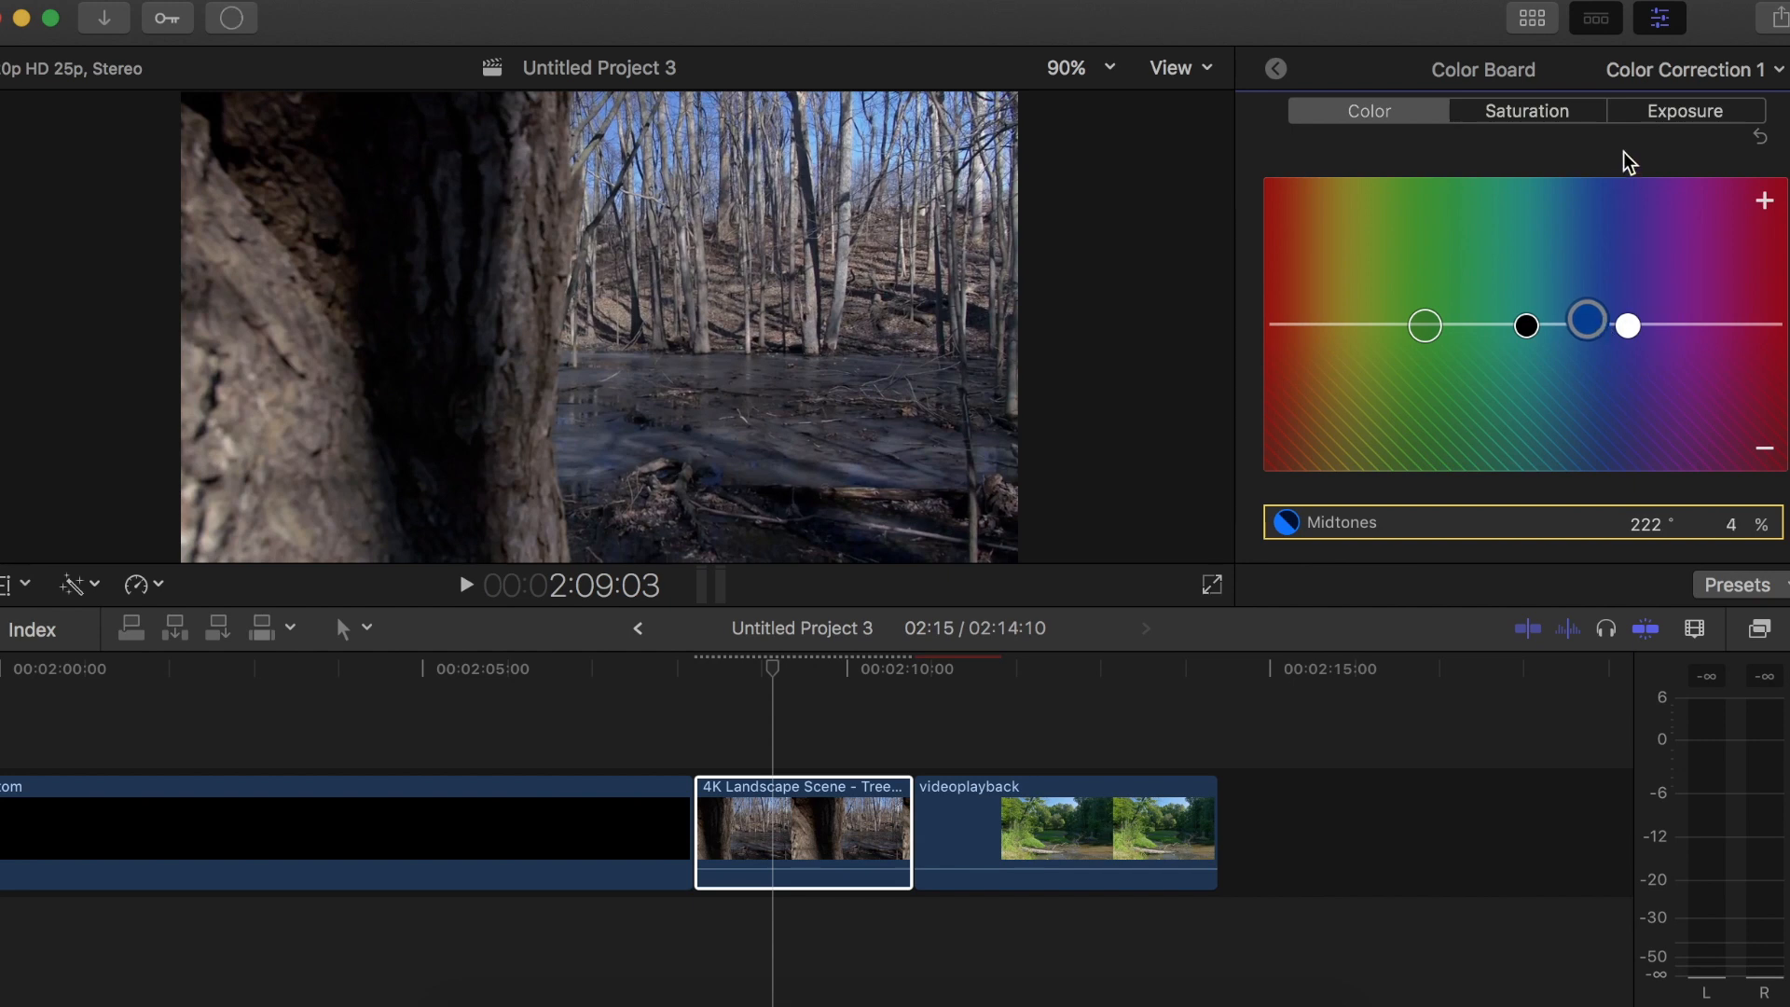
{"action": "mouse_move", "coordinate": [1525, 320]}
{"action": "left_mouse_down"}
{"action": "mouse_move", "coordinate": [1593, 317]}
{"action": "mouse_move", "coordinate": [1554, 326]}
{"action": "left_mouse_up"}
{"action": "left_click_drag", "start_coordinate": [1597, 319], "coordinate": [1597, 316]}
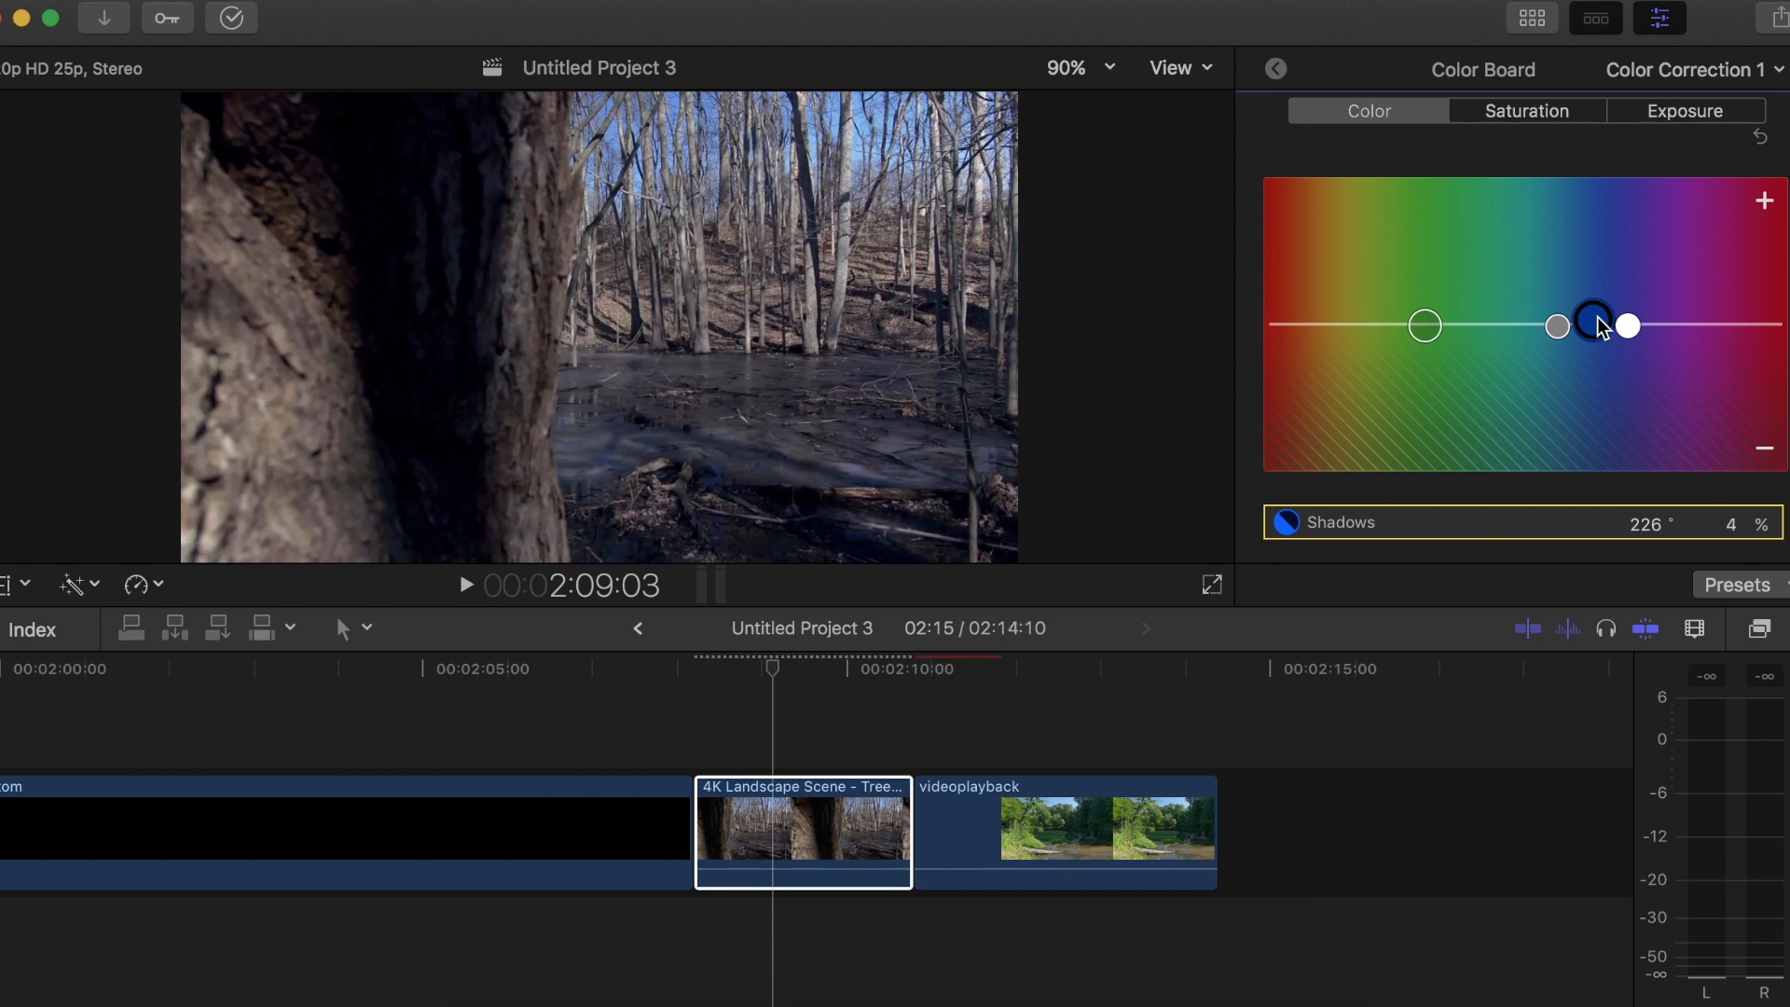
Set the tree clip's exposure to -6% for shadows, 1% for midtones and 14% for highlights
{"action": "left_click", "coordinate": [1668, 121]}
{"action": "left_click_drag", "start_coordinate": [1558, 328], "coordinate": [1565, 358]}
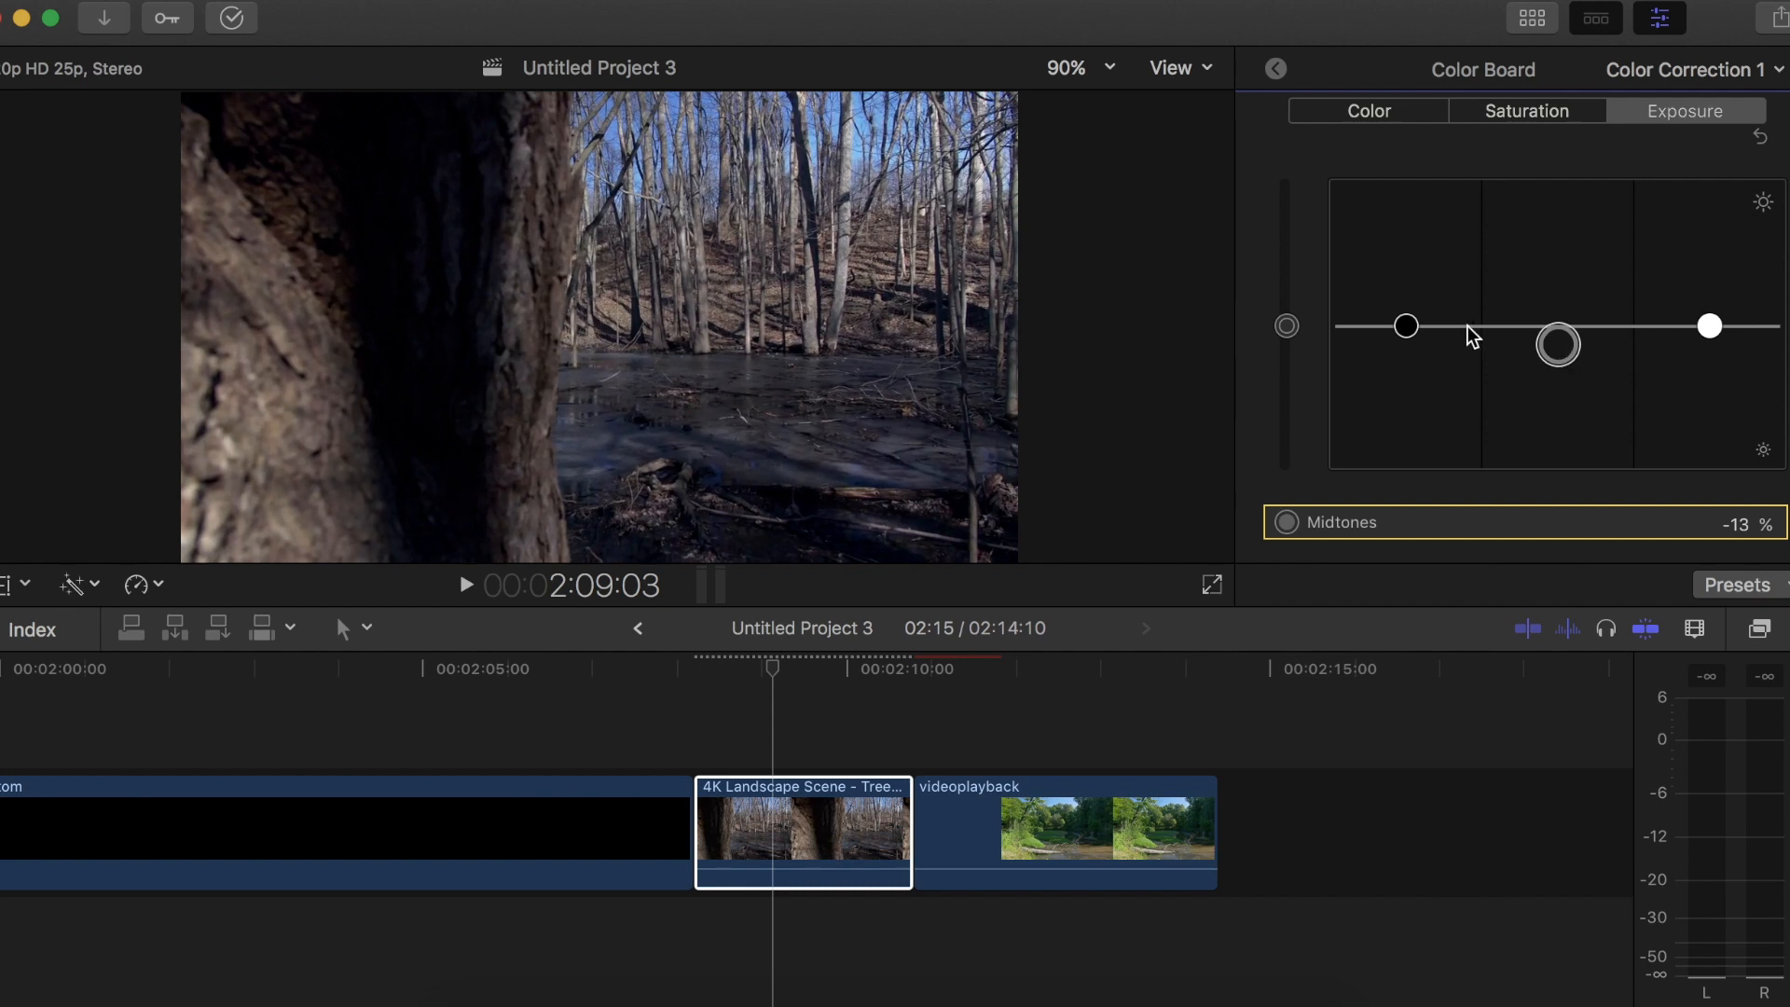
{"action": "left_click_drag", "start_coordinate": [1408, 328], "coordinate": [1410, 343]}
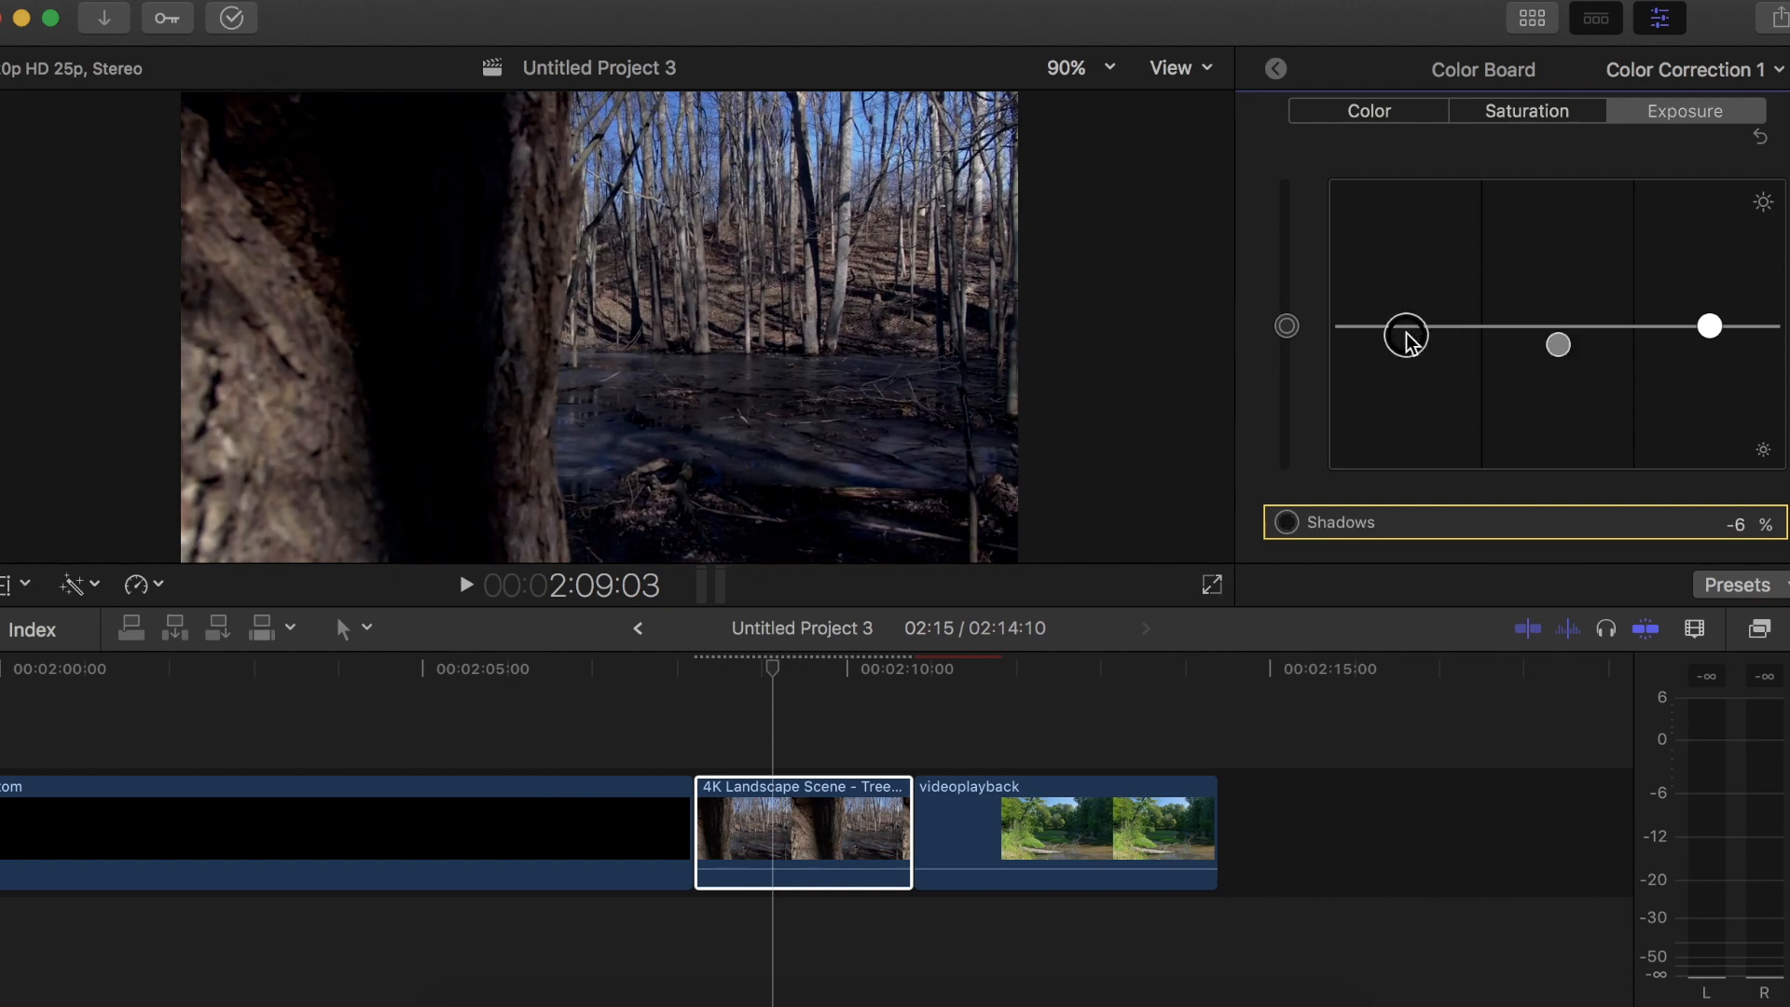
{"action": "left_click_drag", "start_coordinate": [1563, 347], "coordinate": [1566, 332]}
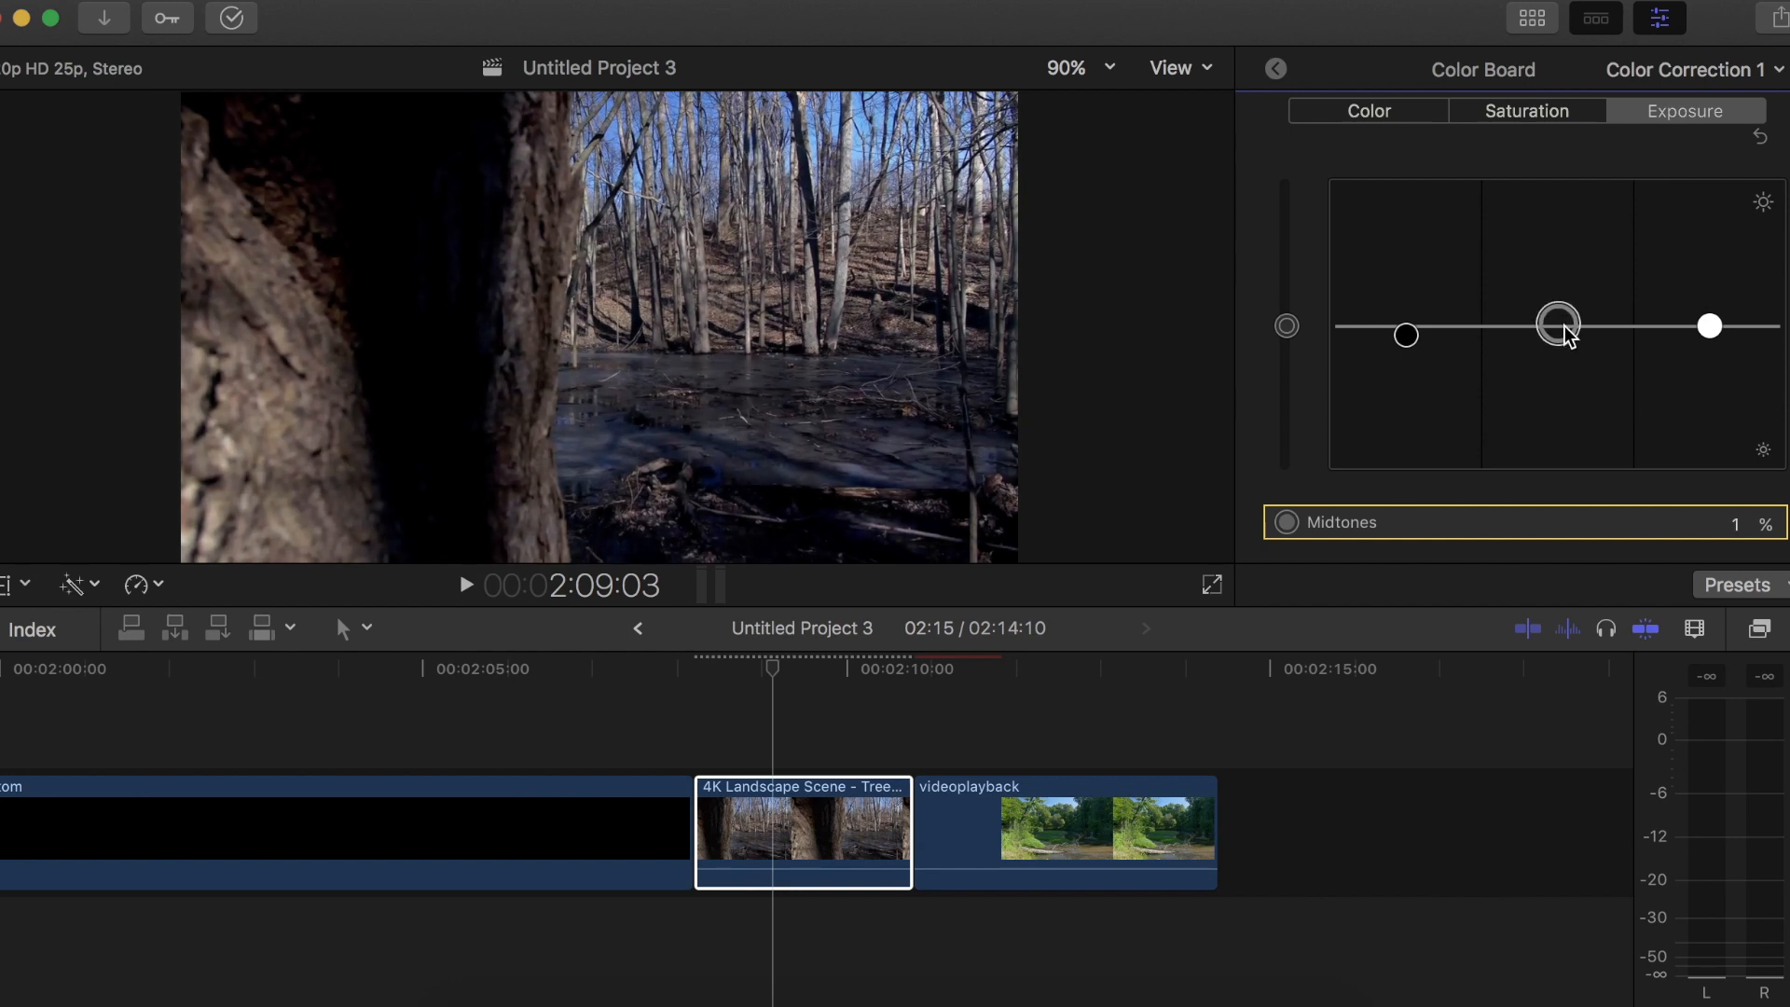
{"action": "left_click", "coordinate": [1711, 326]}
{"action": "left_click_drag", "start_coordinate": [1714, 328], "coordinate": [1713, 308]}
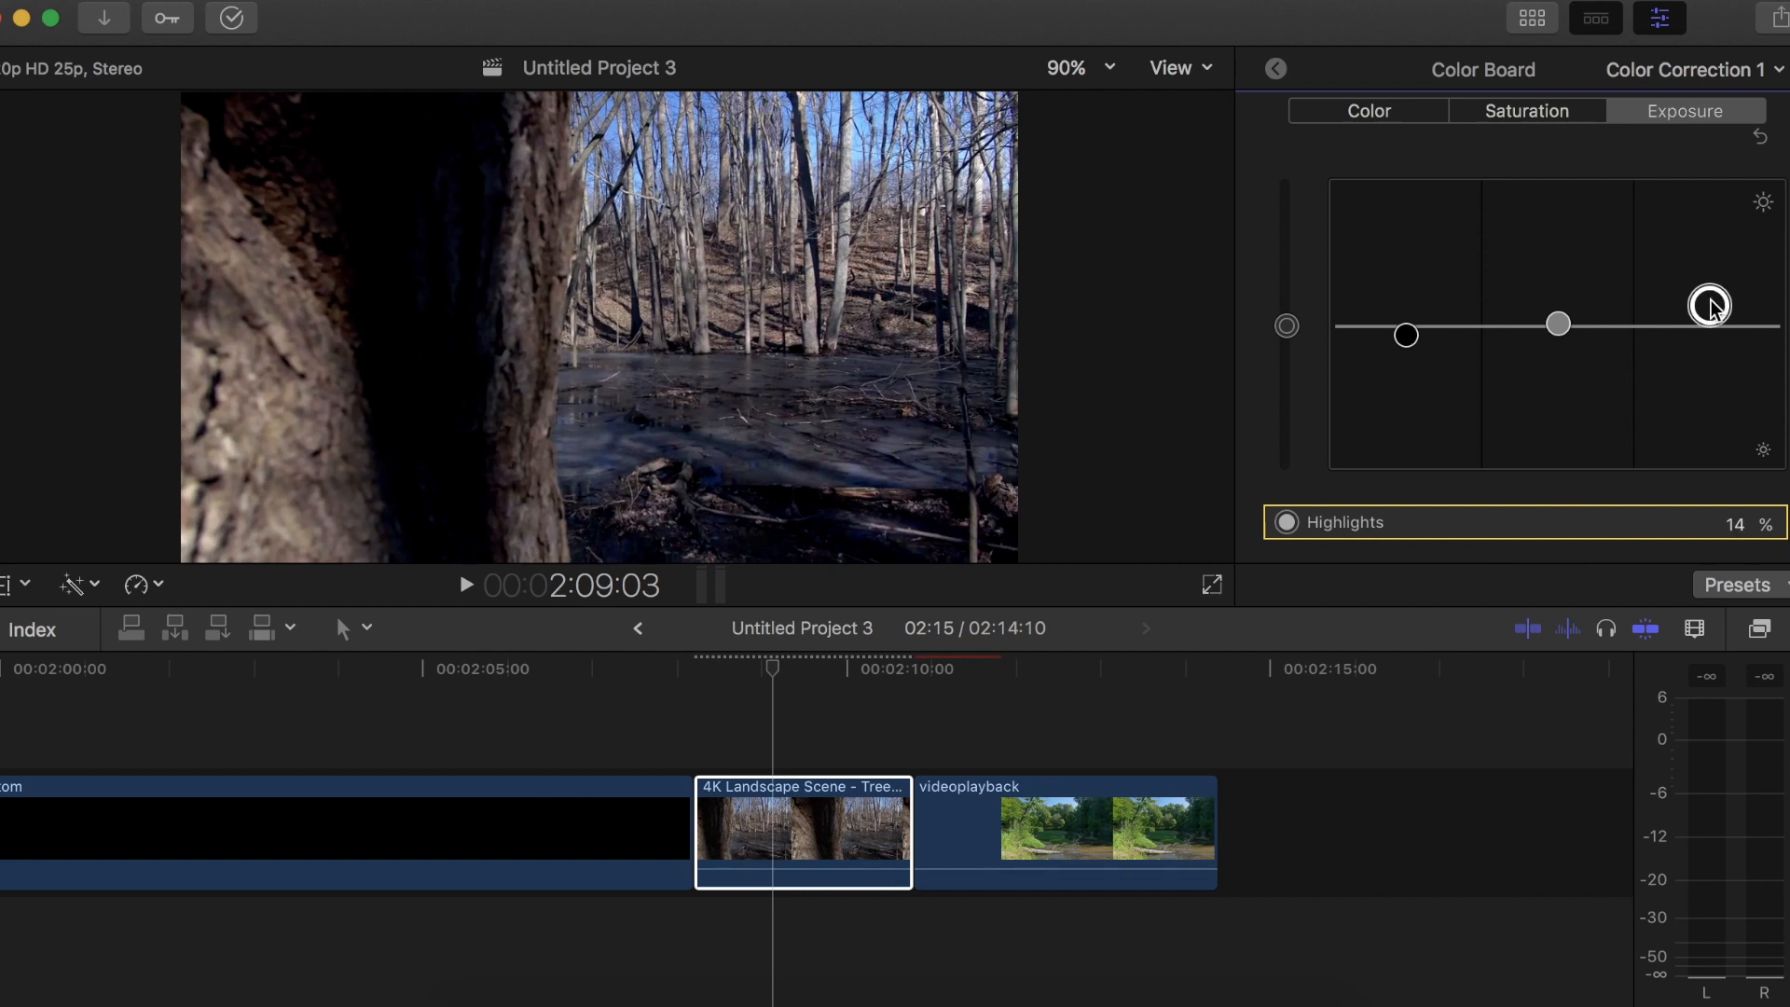
Set the tree clip's highlights saturation to 10% and review the graded clip
{"action": "left_click", "coordinate": [1512, 115]}
{"action": "left_click_drag", "start_coordinate": [1705, 335], "coordinate": [1712, 319]}
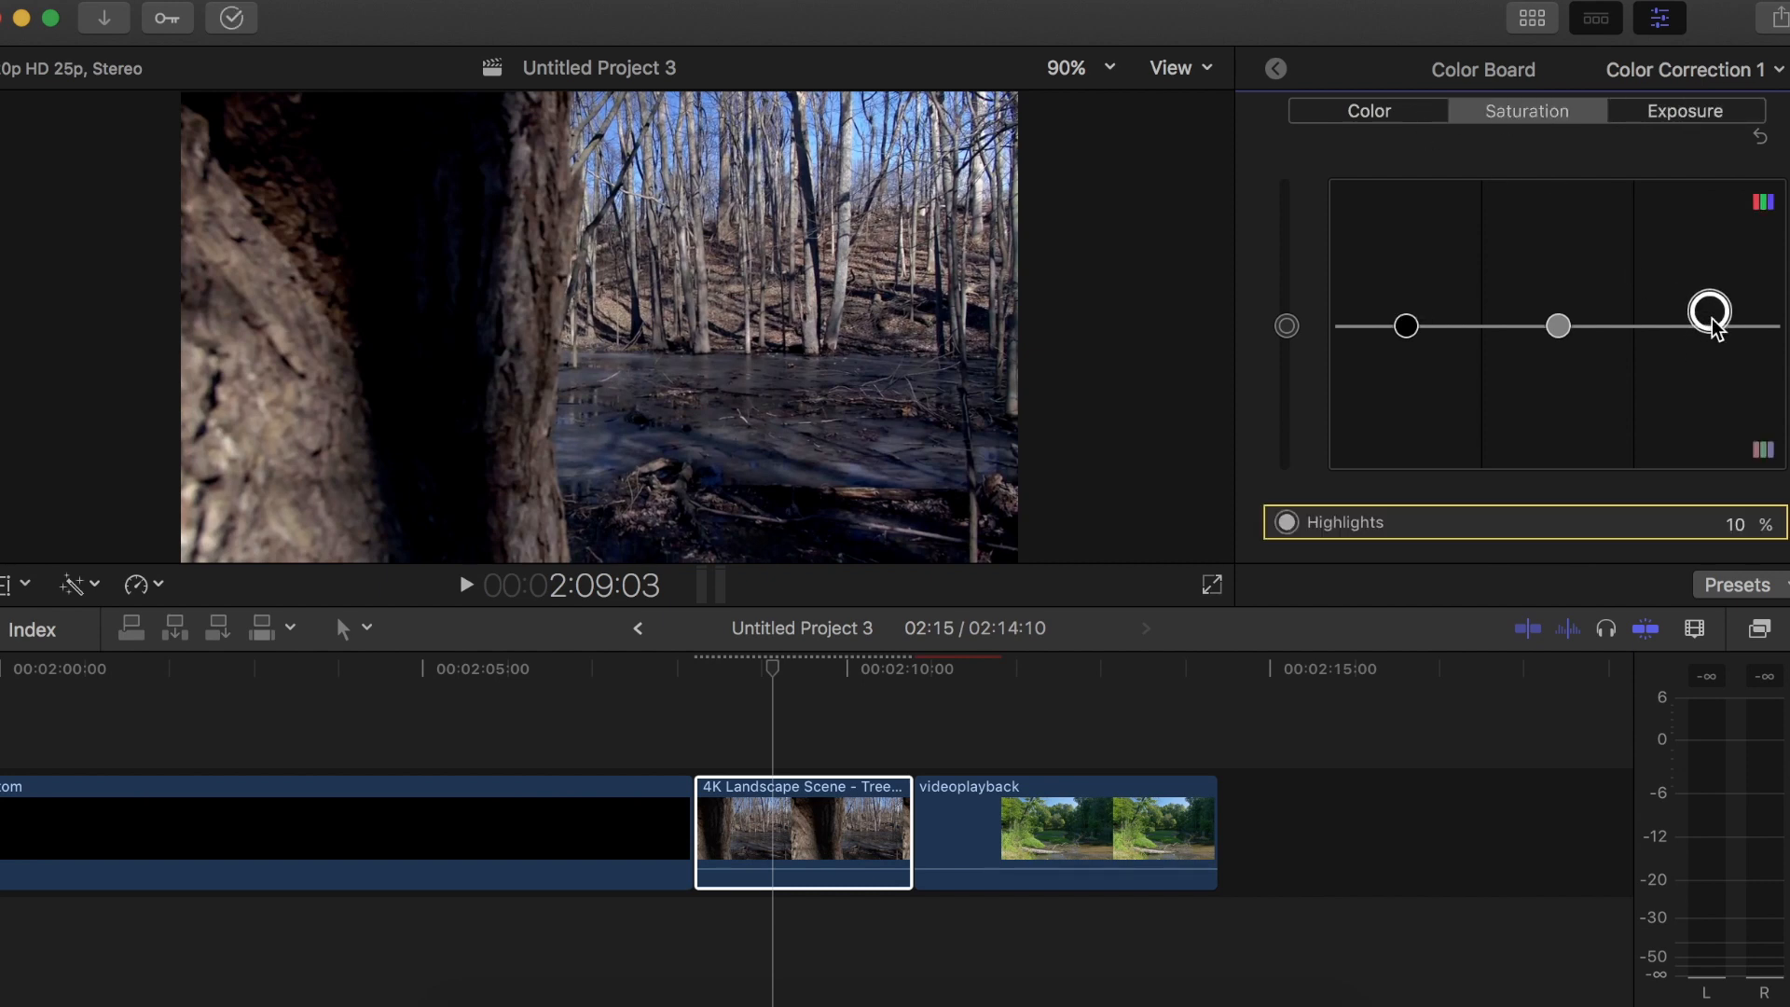
{"action": "left_click", "coordinate": [772, 787]}
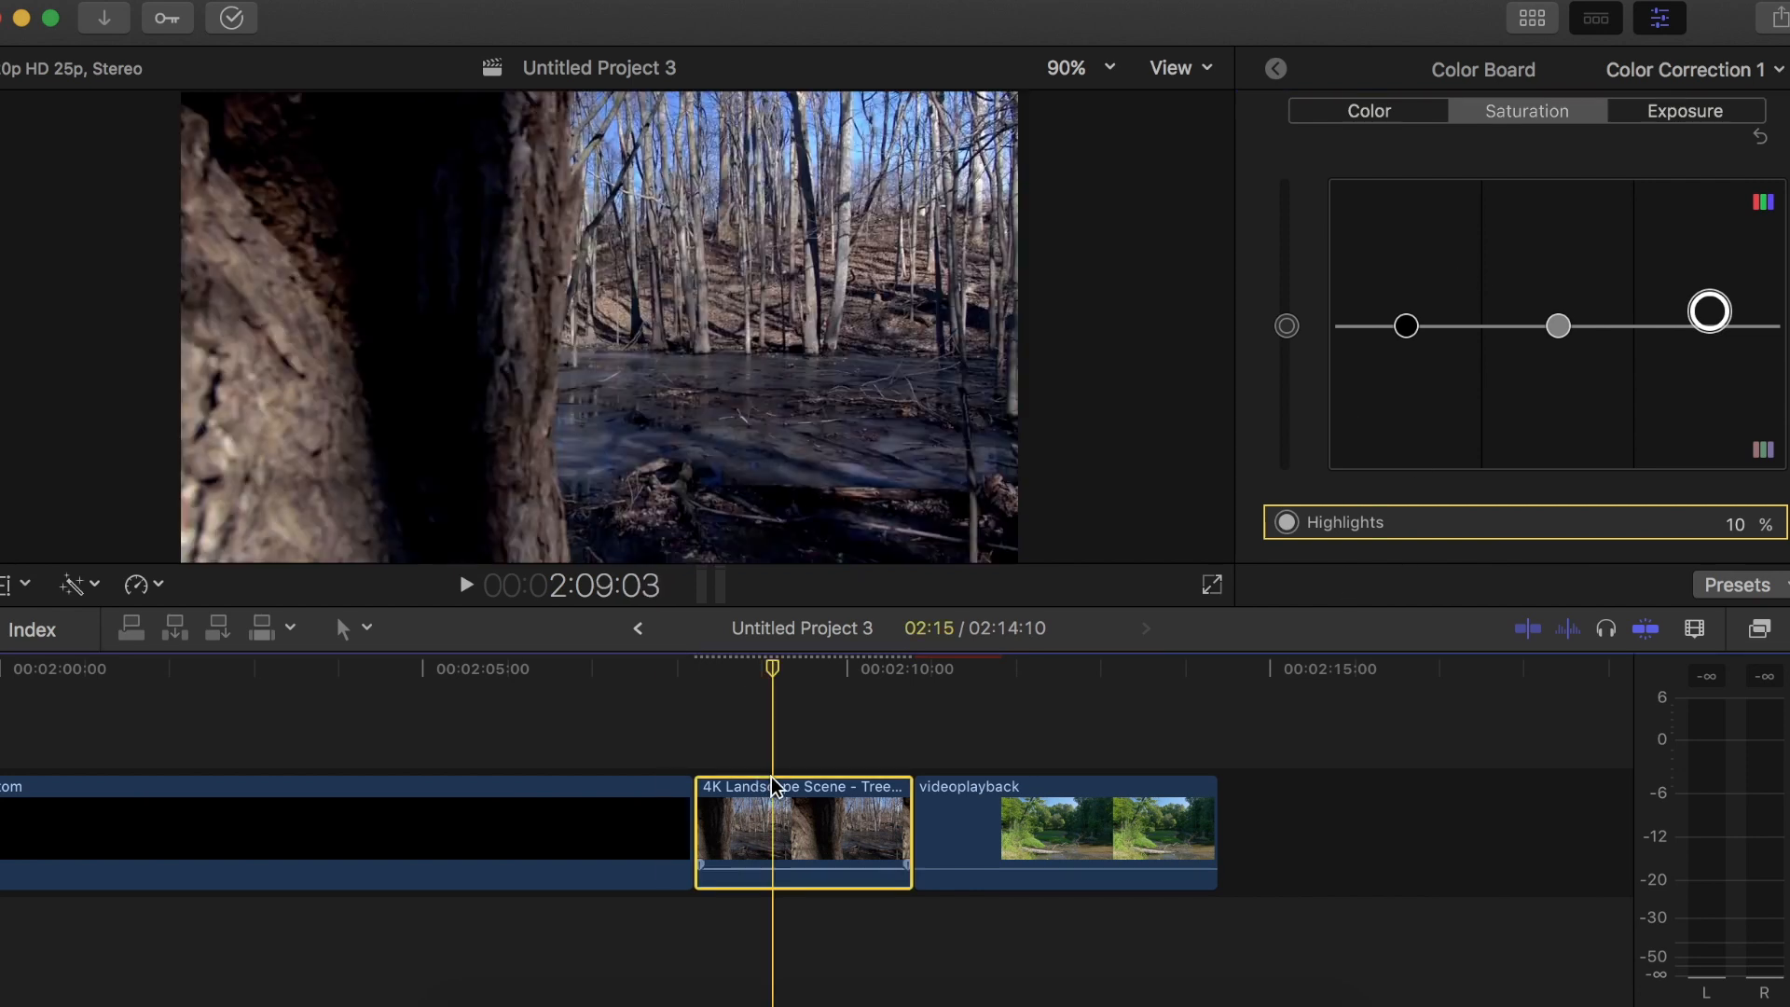
{"action": "left_click", "coordinate": [944, 251]}
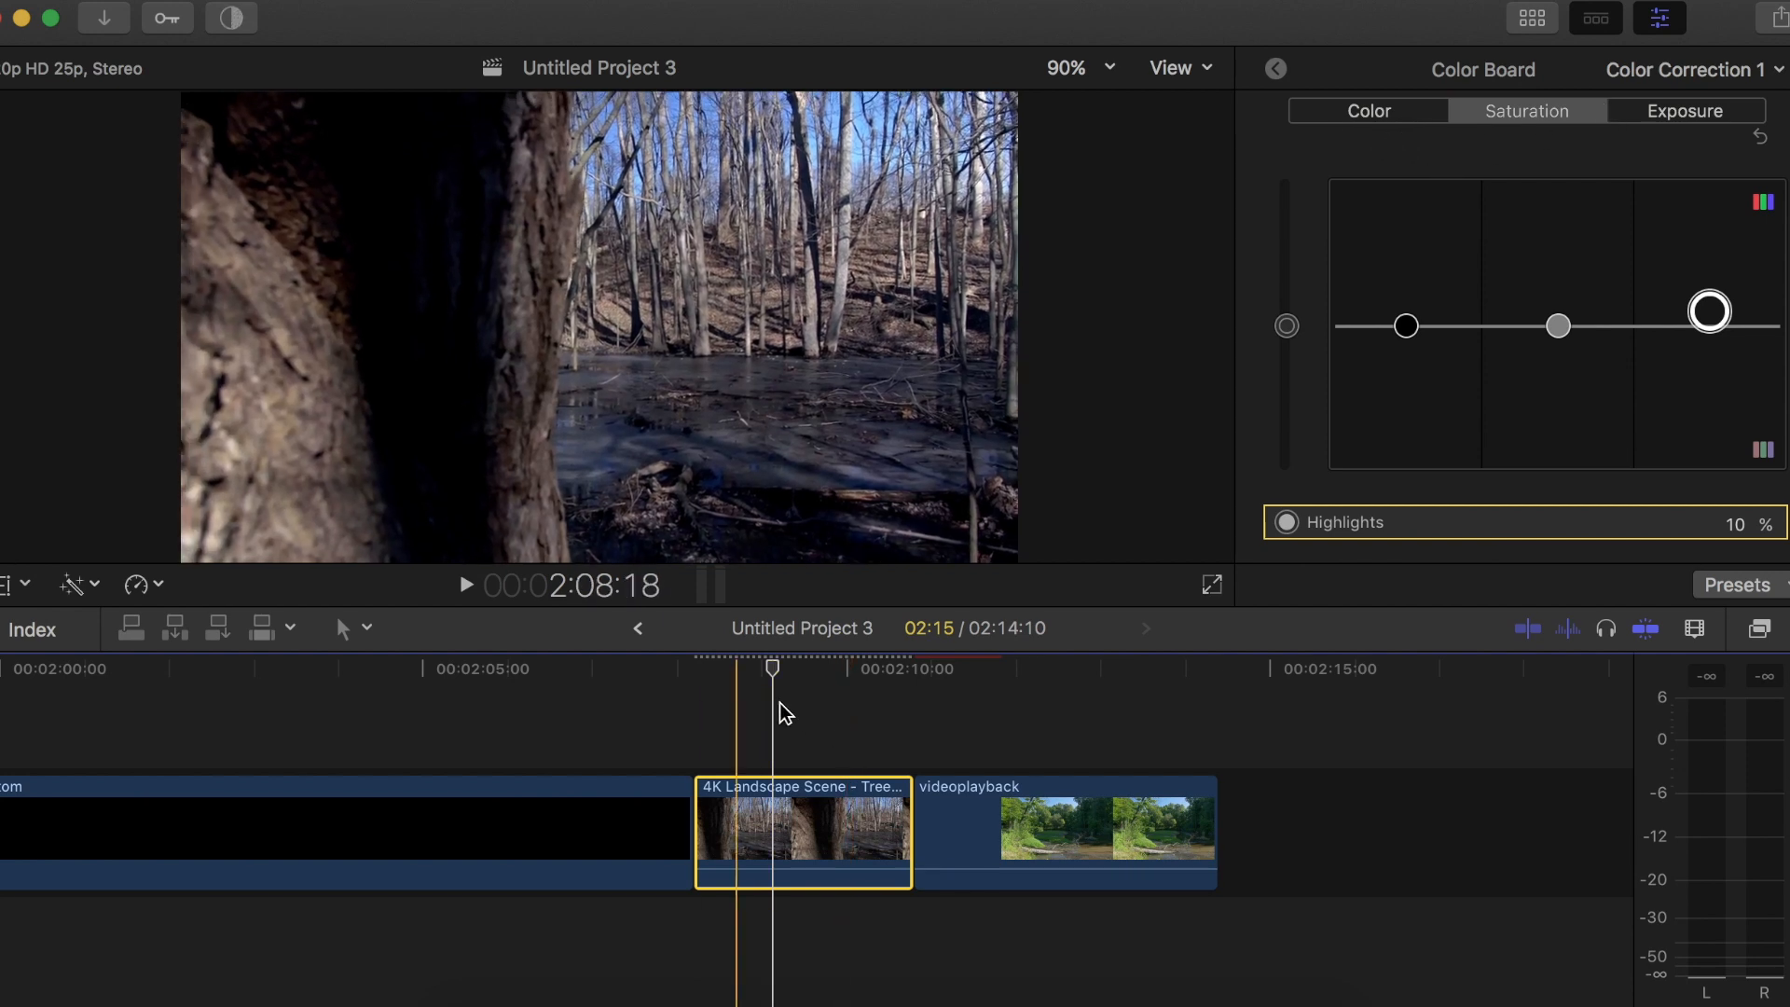
Set the videoplayback clip's exposure to 17% for highlights and -5% for shadows
{"action": "left_click", "coordinate": [993, 830]}
{"action": "left_click_drag", "start_coordinate": [1710, 325], "coordinate": [1706, 296]}
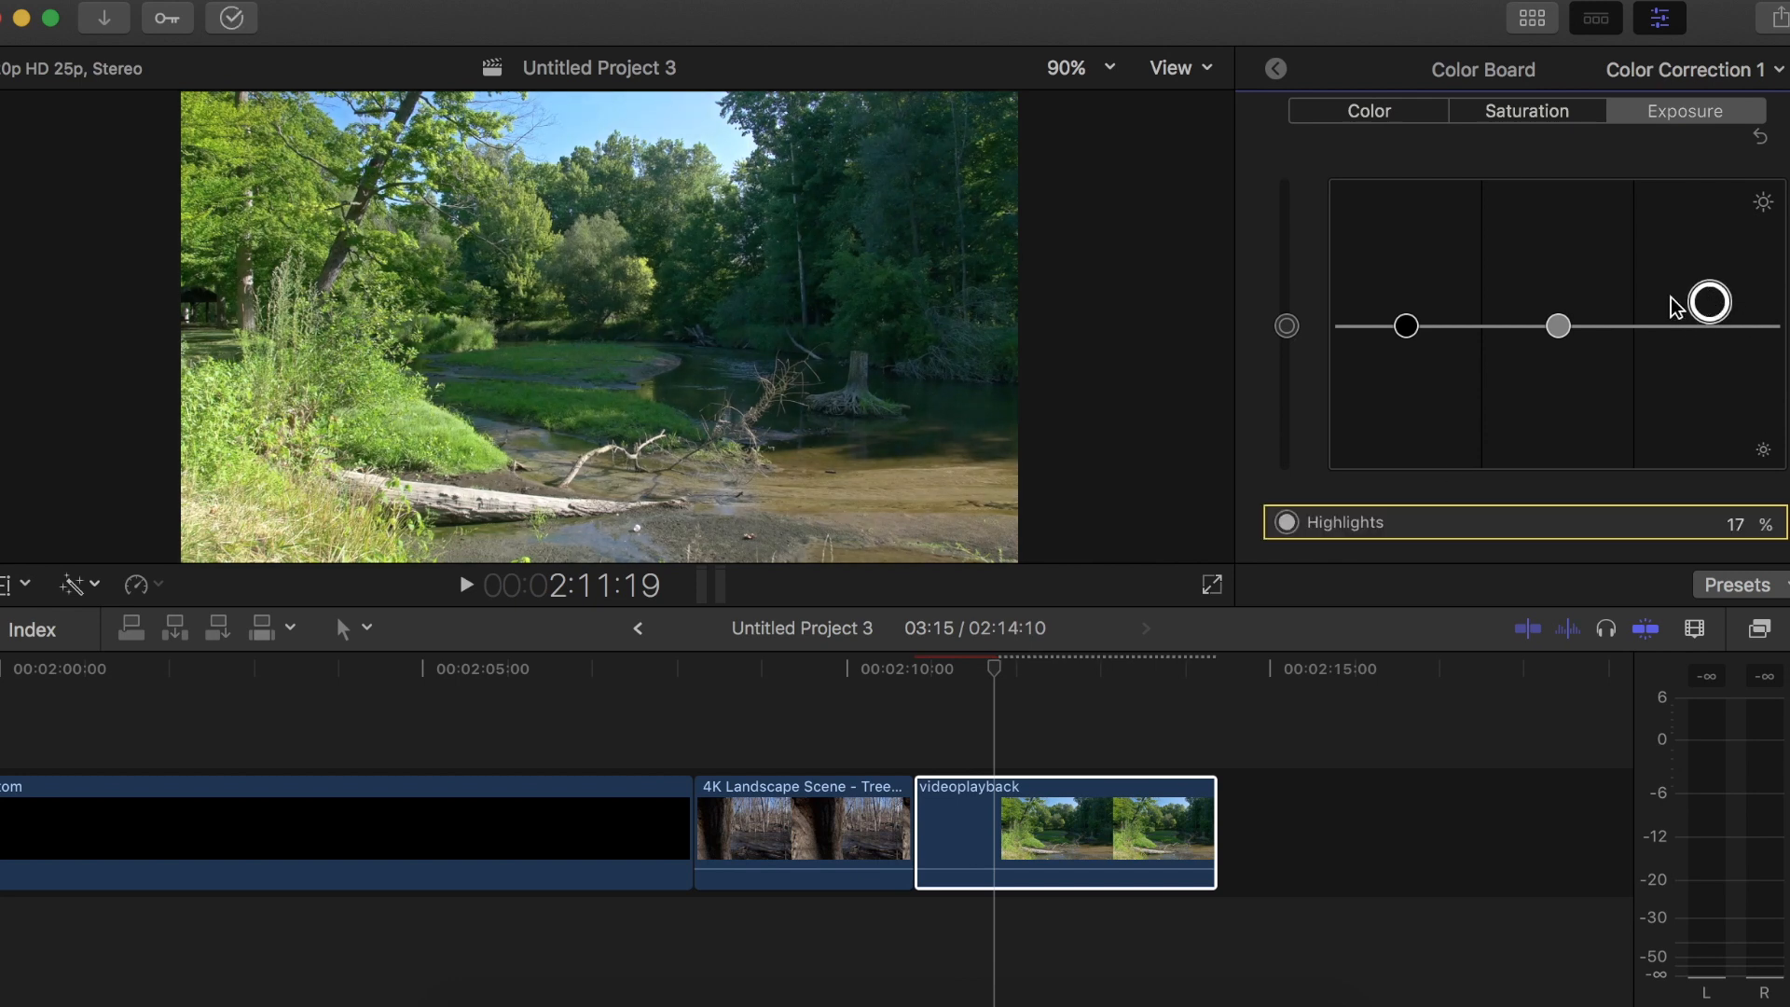
{"action": "left_click_drag", "start_coordinate": [1406, 326], "coordinate": [1385, 336]}
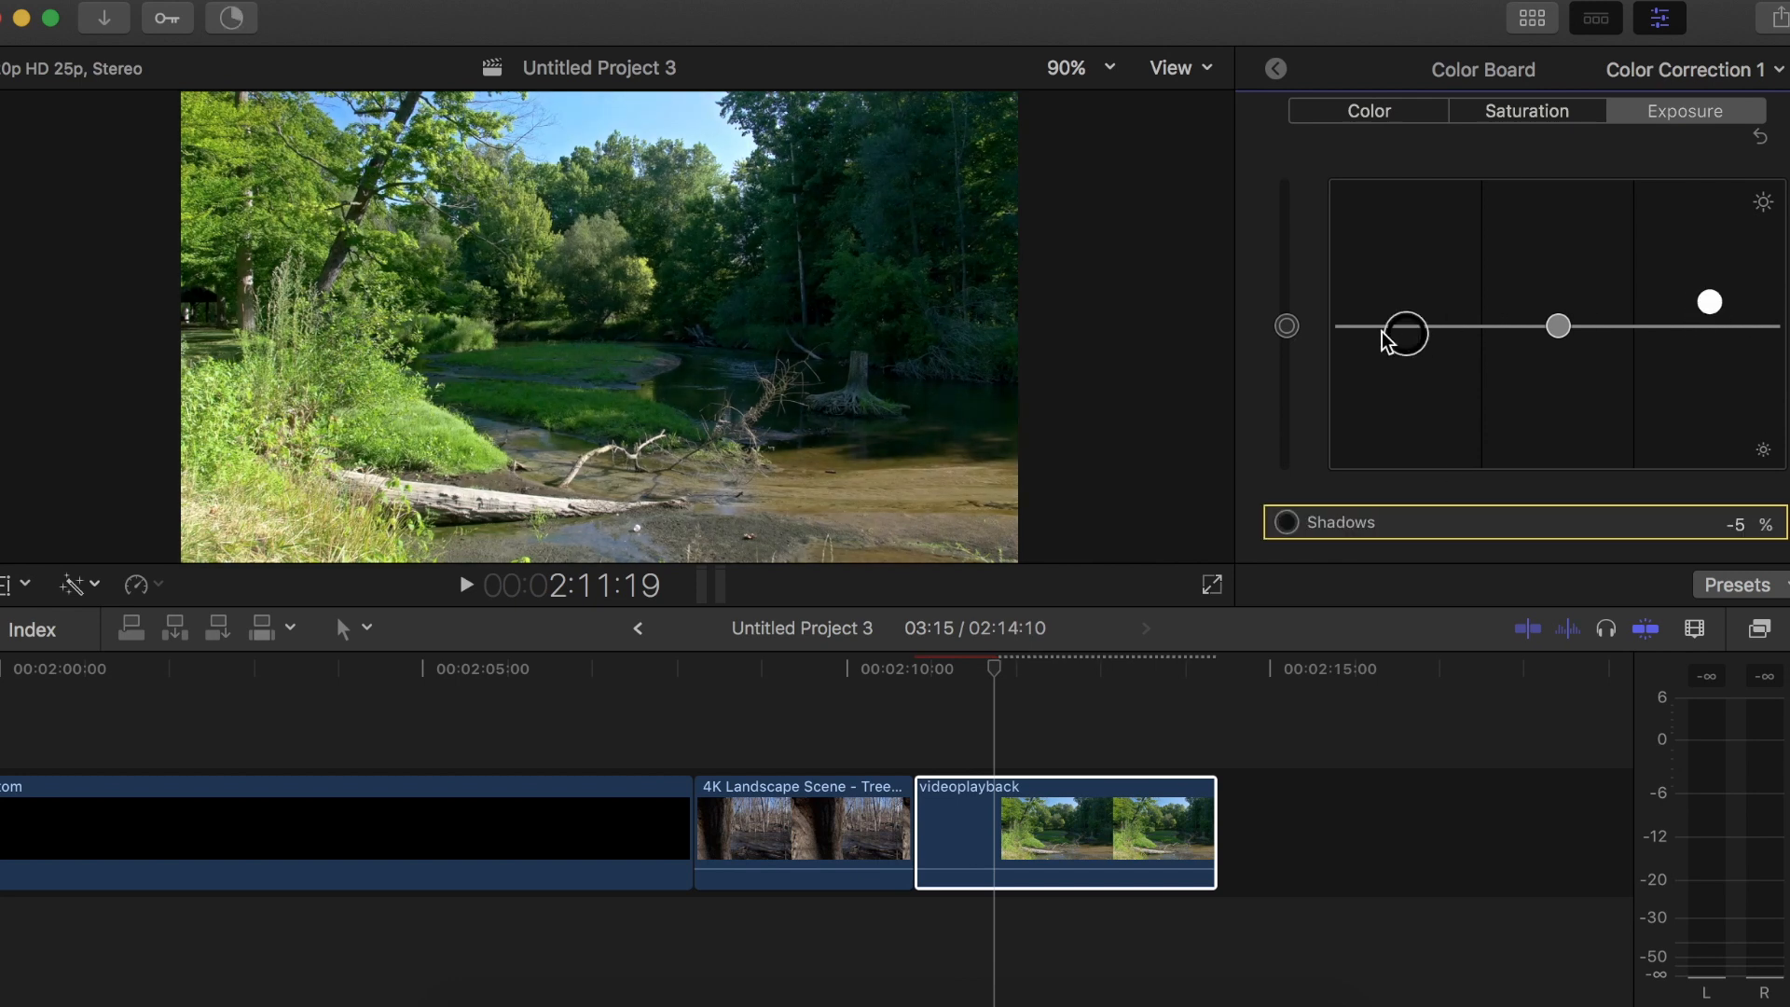
Set the videoplayback clip's highlights saturation to 9% and tint its shadows yellow at 59° and 4%
{"action": "left_click", "coordinate": [1538, 112]}
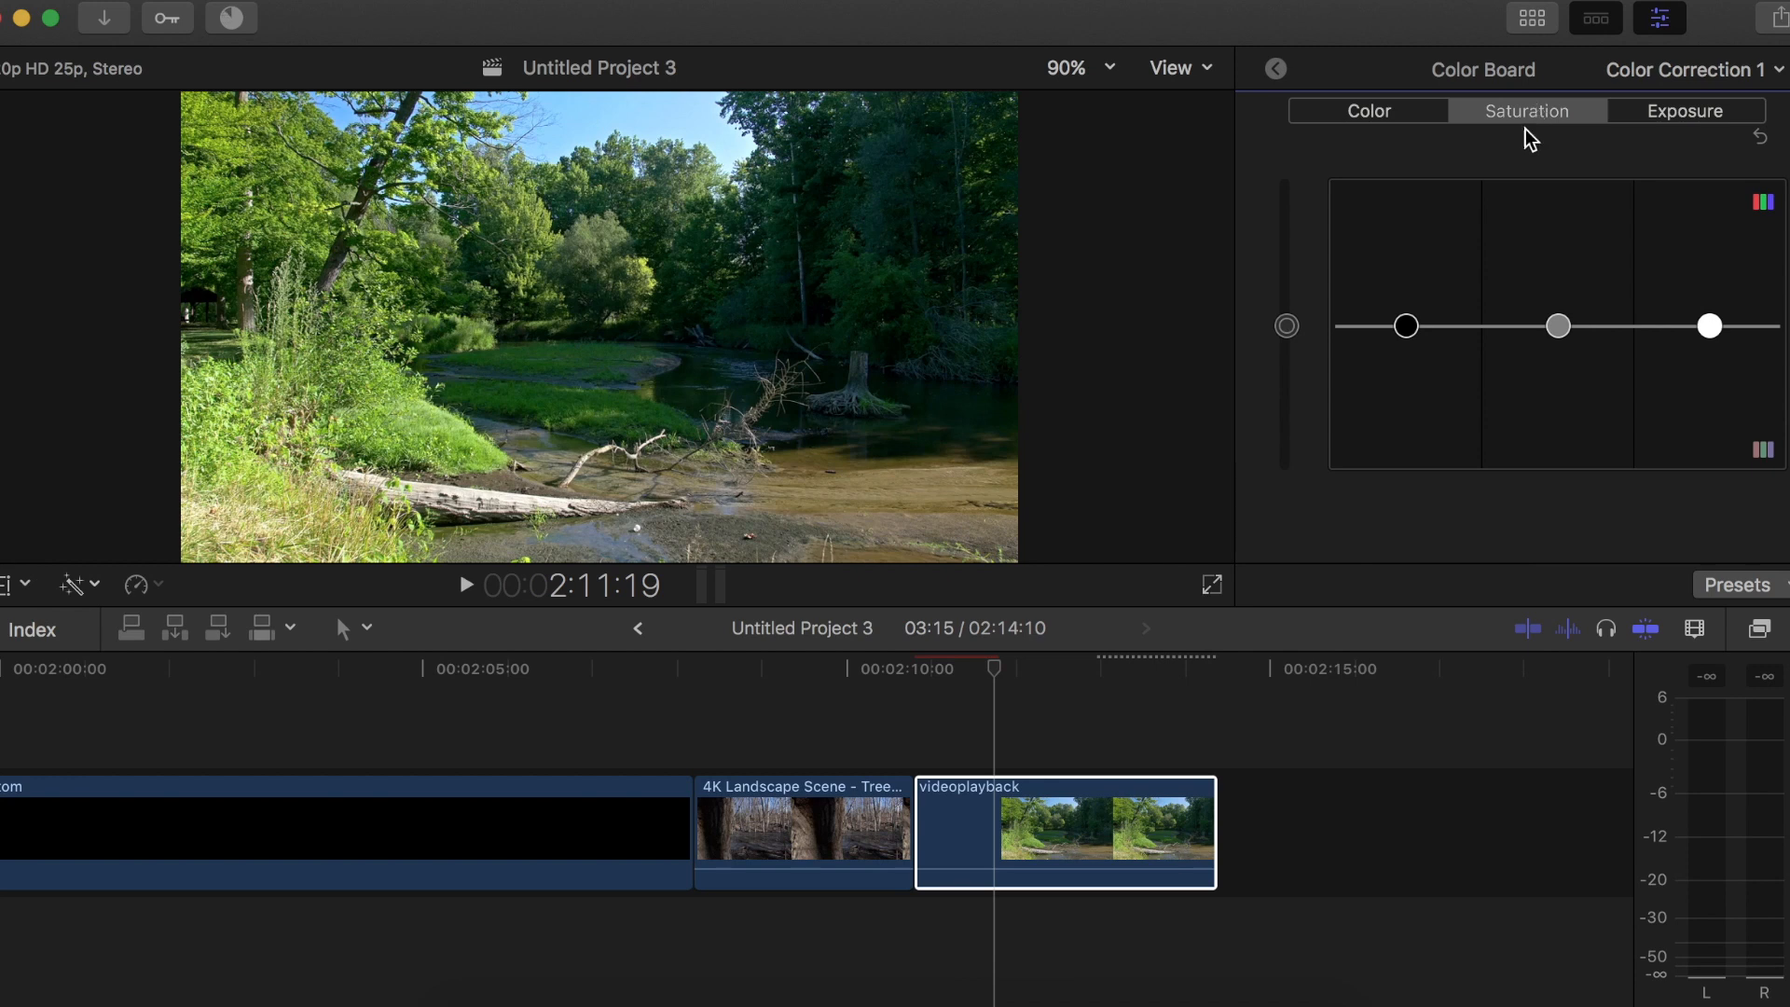
{"action": "left_click_drag", "start_coordinate": [1709, 325], "coordinate": [1710, 311]}
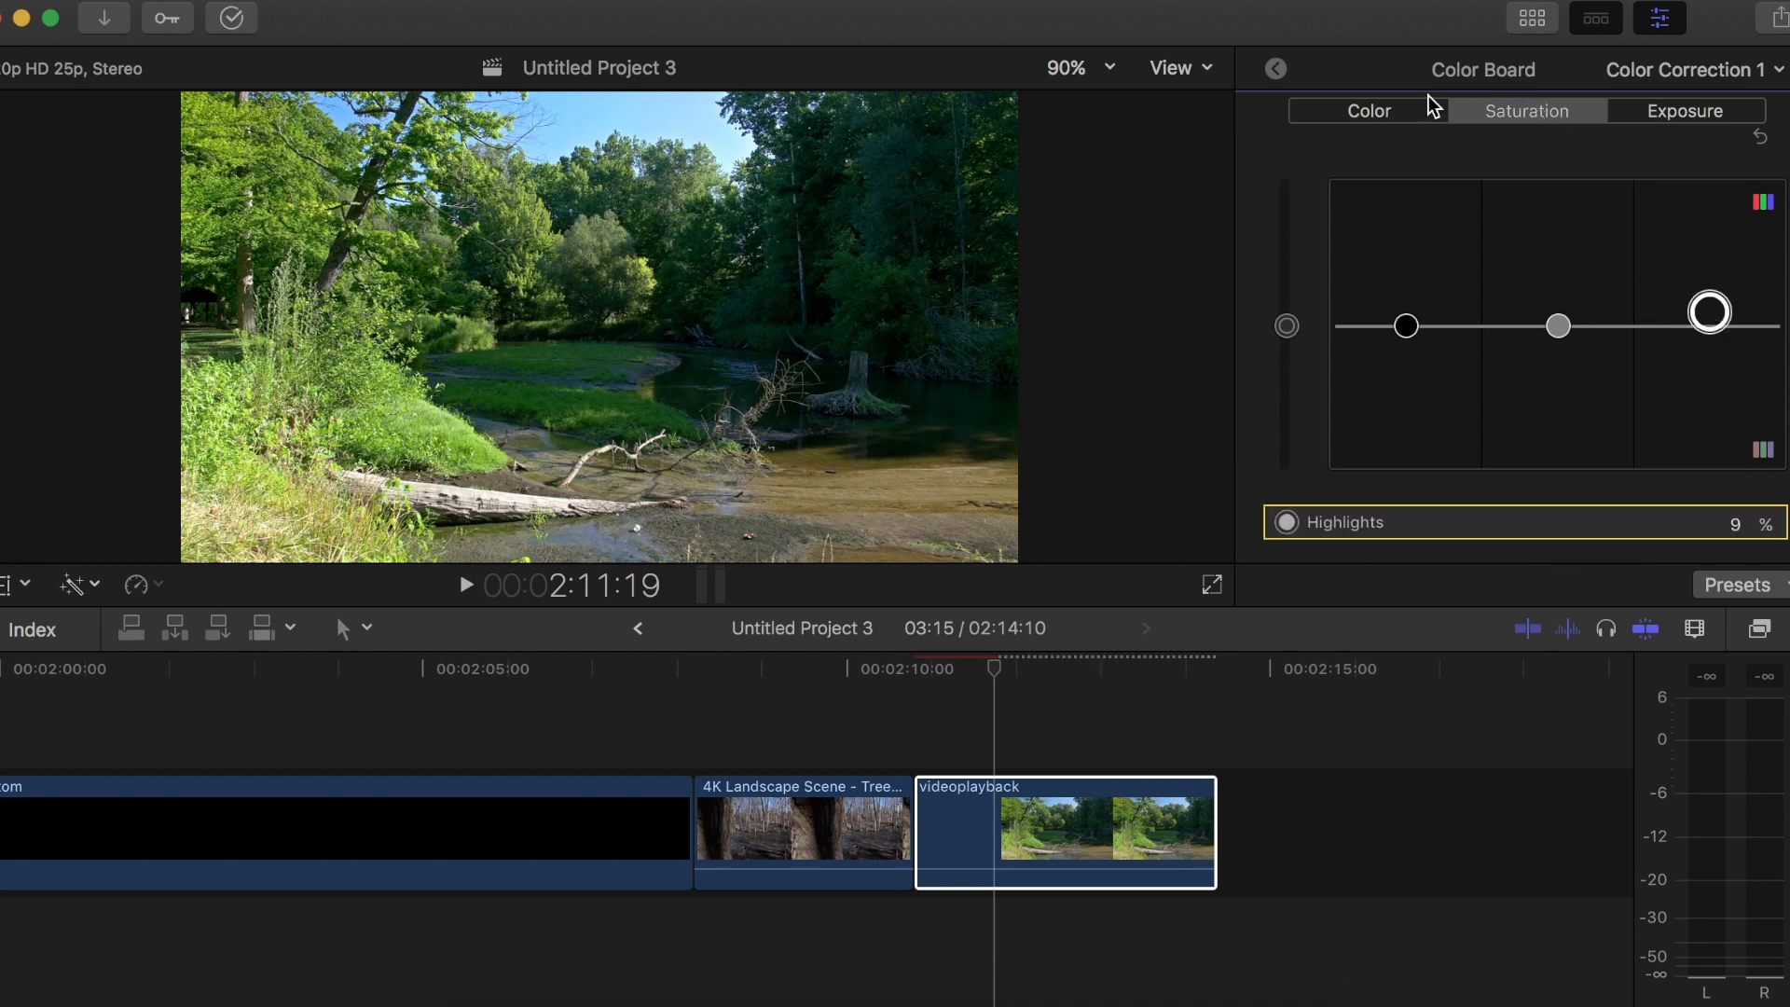
{"action": "left_click", "coordinate": [1374, 119]}
{"action": "left_click_drag", "start_coordinate": [1523, 325], "coordinate": [1356, 322]}
{"action": "left_click", "coordinate": [918, 817]}
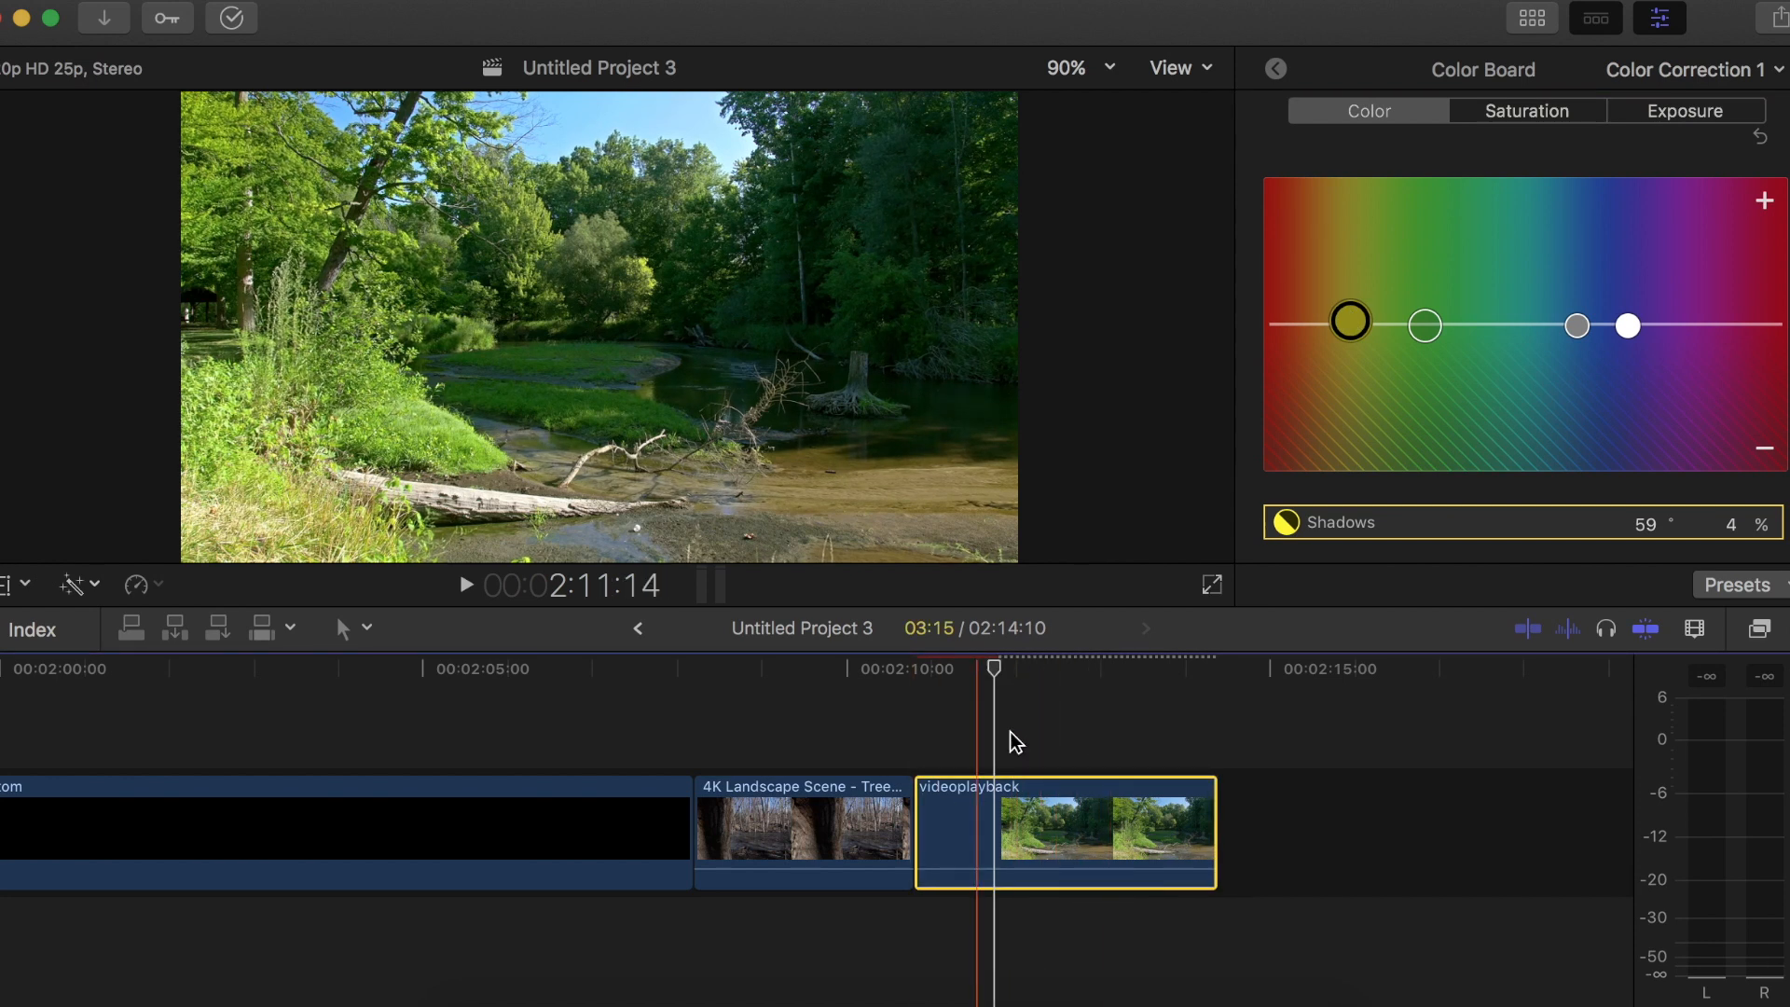
Apply the Letterbox effect to the videoplayback clip and return to its list of effects
{"action": "left_click", "coordinate": [1759, 628]}
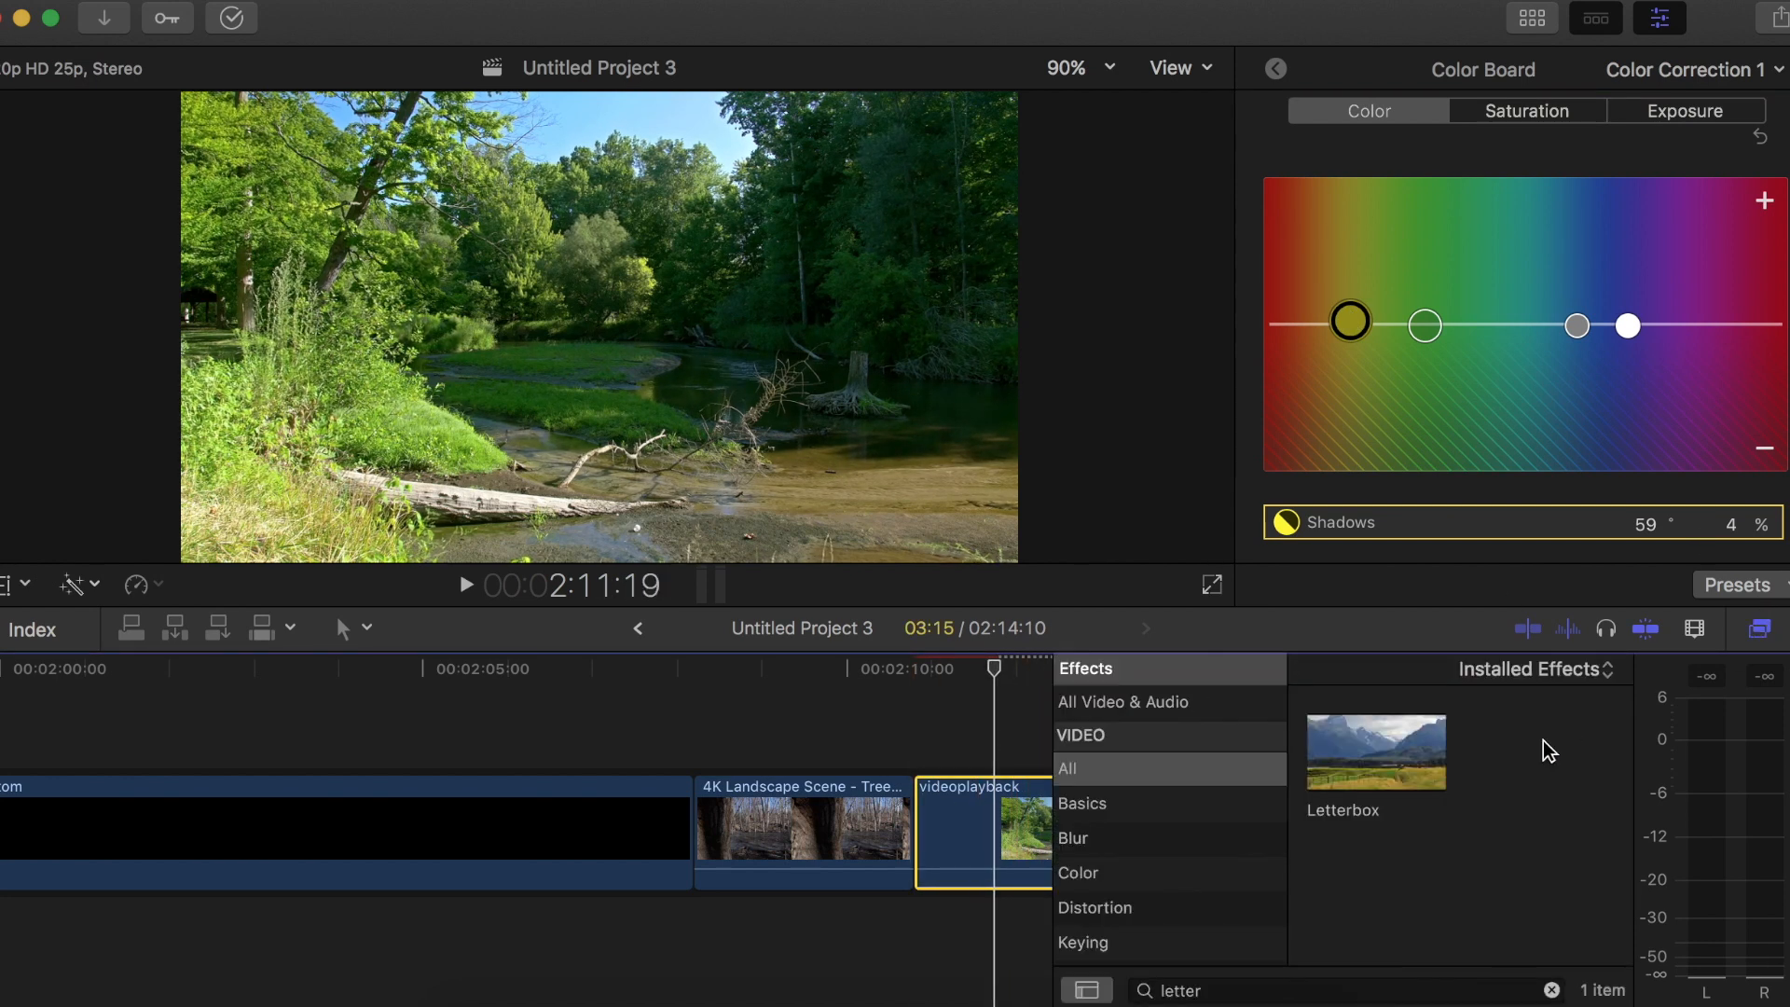
{"action": "left_click_drag", "start_coordinate": [1346, 764], "coordinate": [1016, 853]}
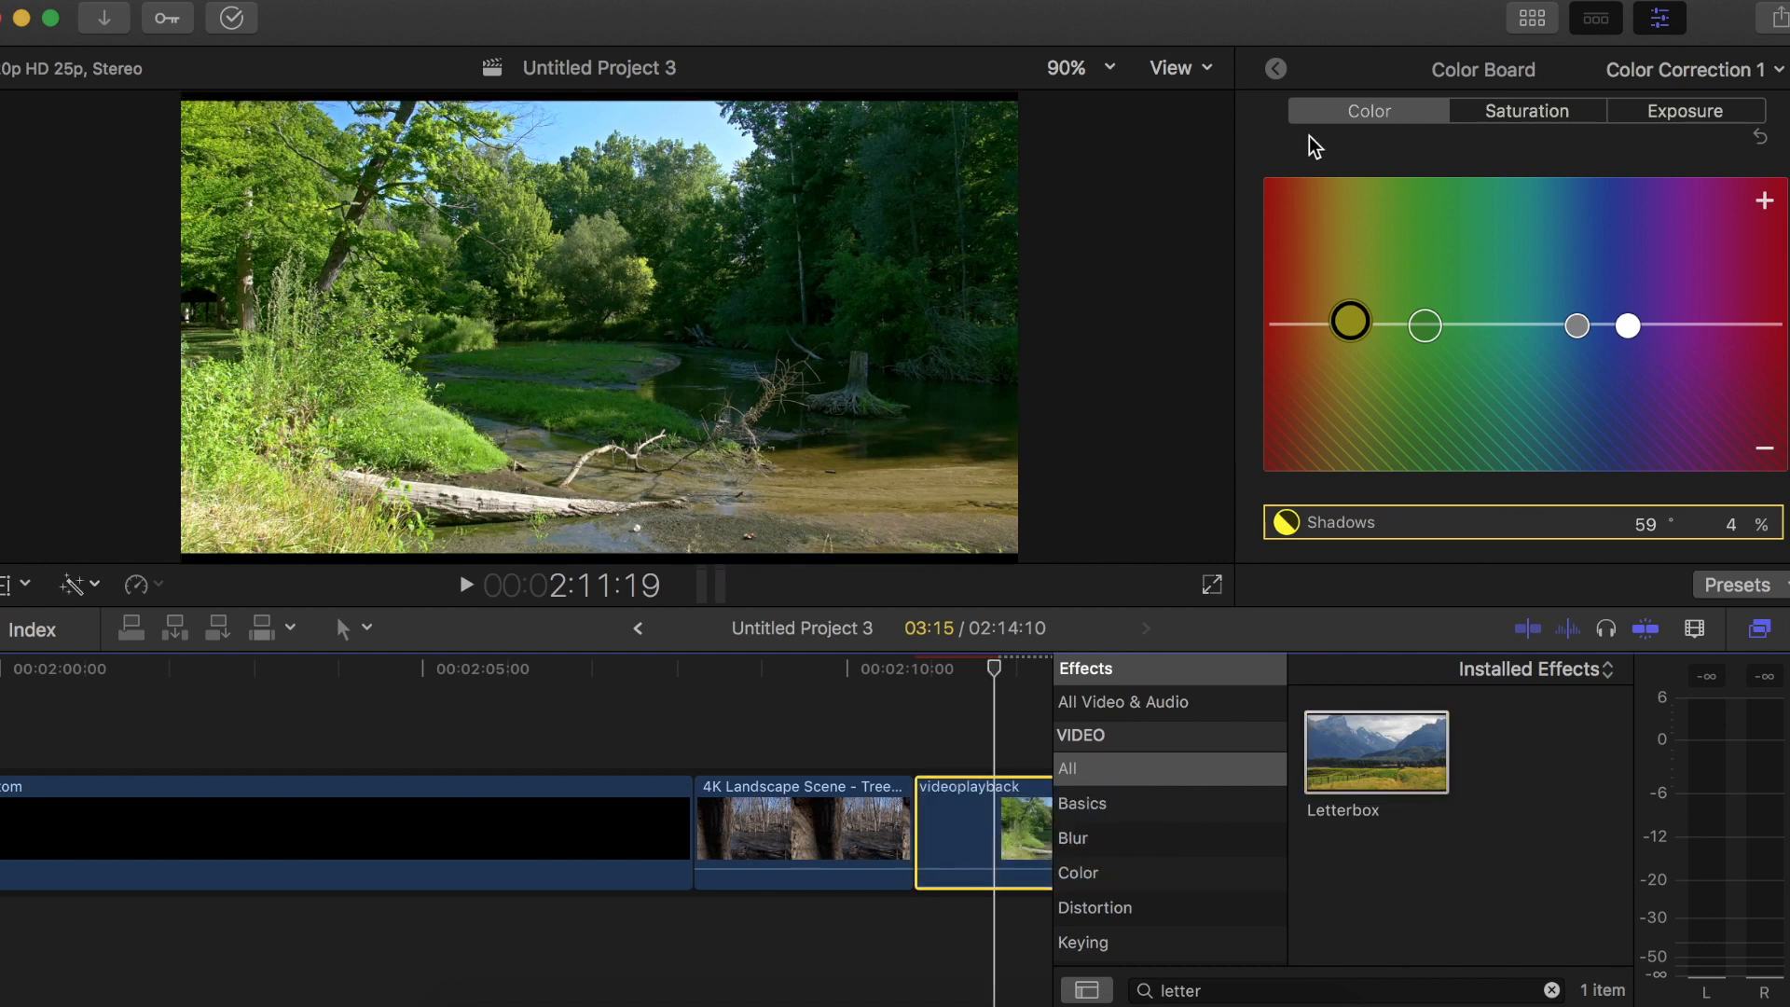
{"action": "left_click", "coordinate": [1275, 69]}
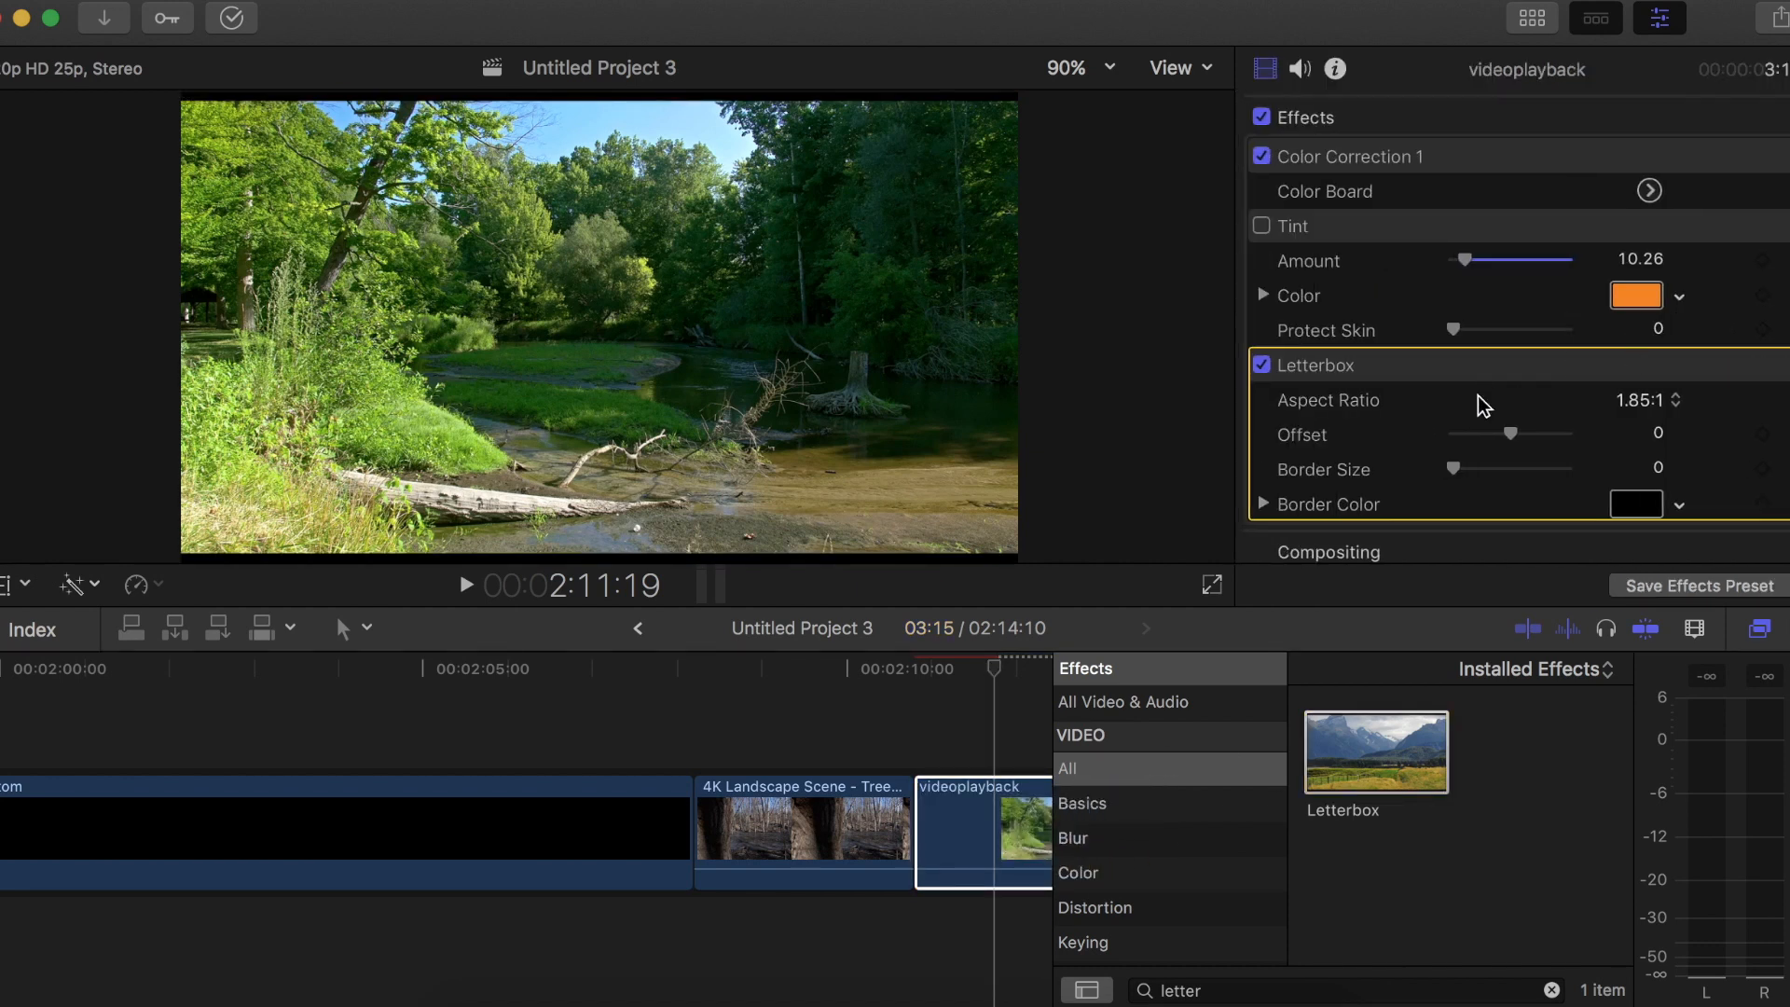
Set the videoplayback clip's Letterbox to 2.35:1 with a -0.01 offset and pink border color, and enable its Tint effect
{"action": "left_click", "coordinate": [1606, 405]}
{"action": "left_click", "coordinate": [1491, 476]}
{"action": "left_click_drag", "start_coordinate": [1460, 477], "coordinate": [1510, 471]}
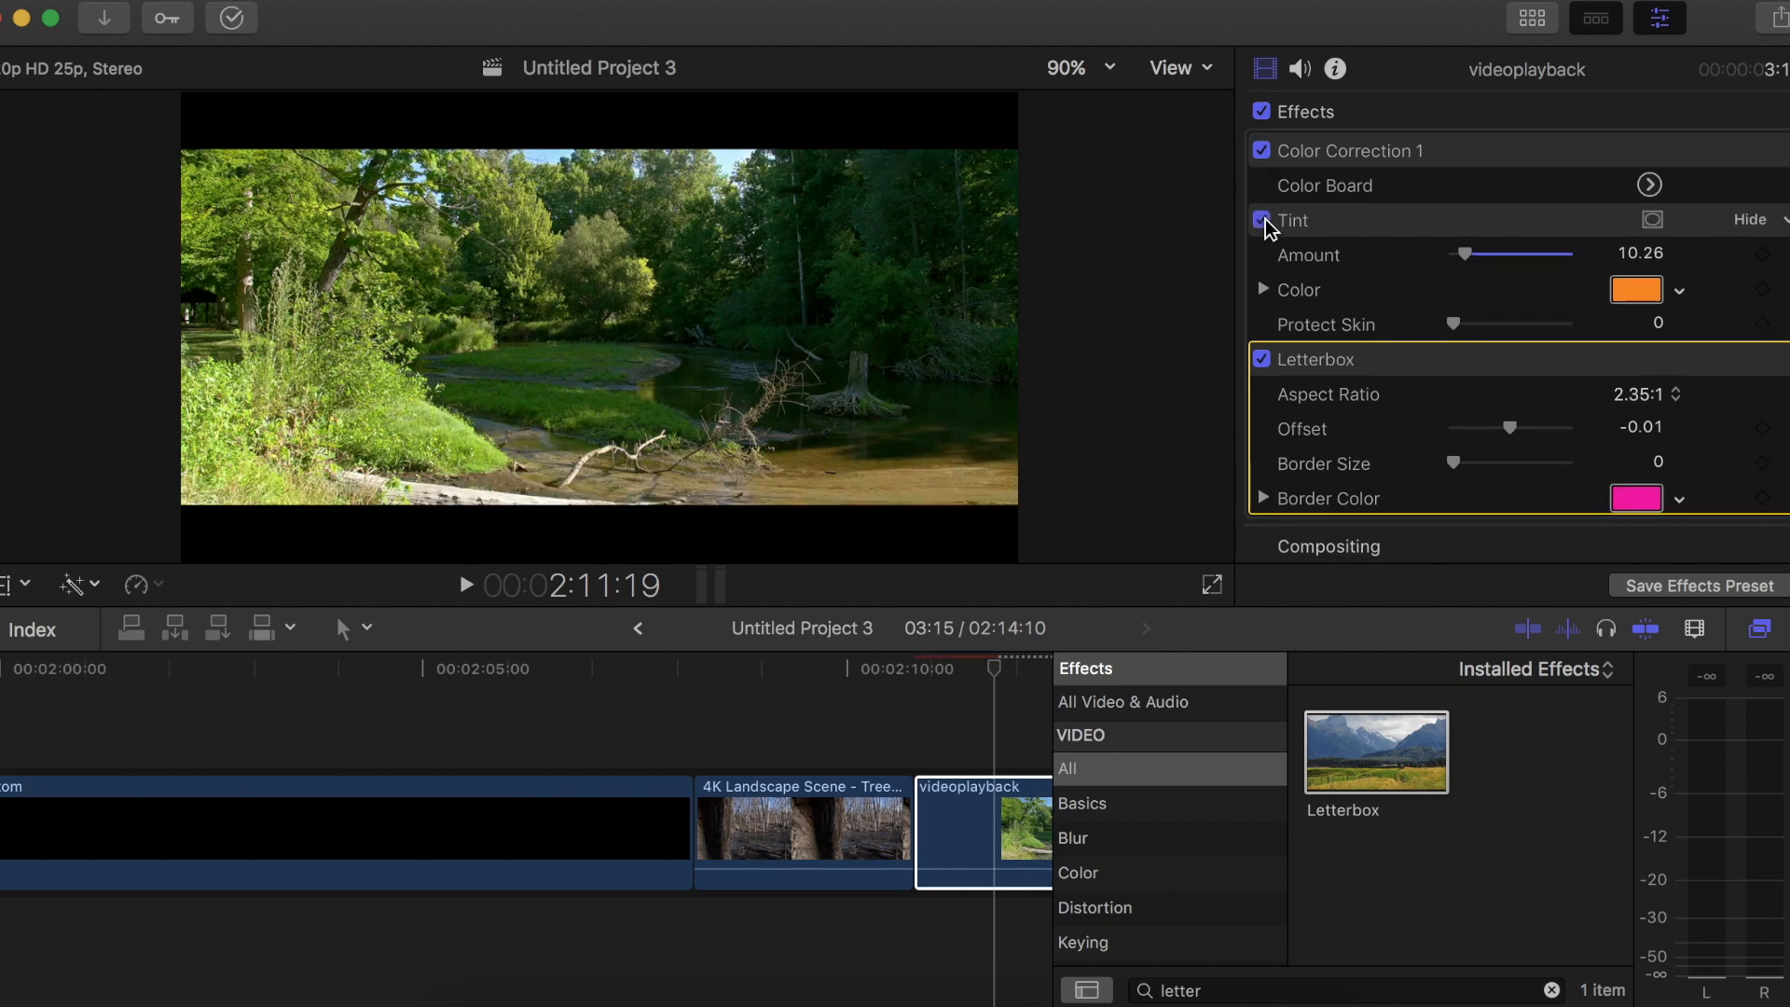
Turn off the videoplayback clip's Letterbox effect and browse the Color effects down to Tint with the search cleared
{"action": "left_click", "coordinate": [1261, 359]}
{"action": "left_click", "coordinate": [1536, 988]}
{"action": "left_click", "coordinate": [1168, 878]}
{"action": "left_click", "coordinate": [1537, 988]}
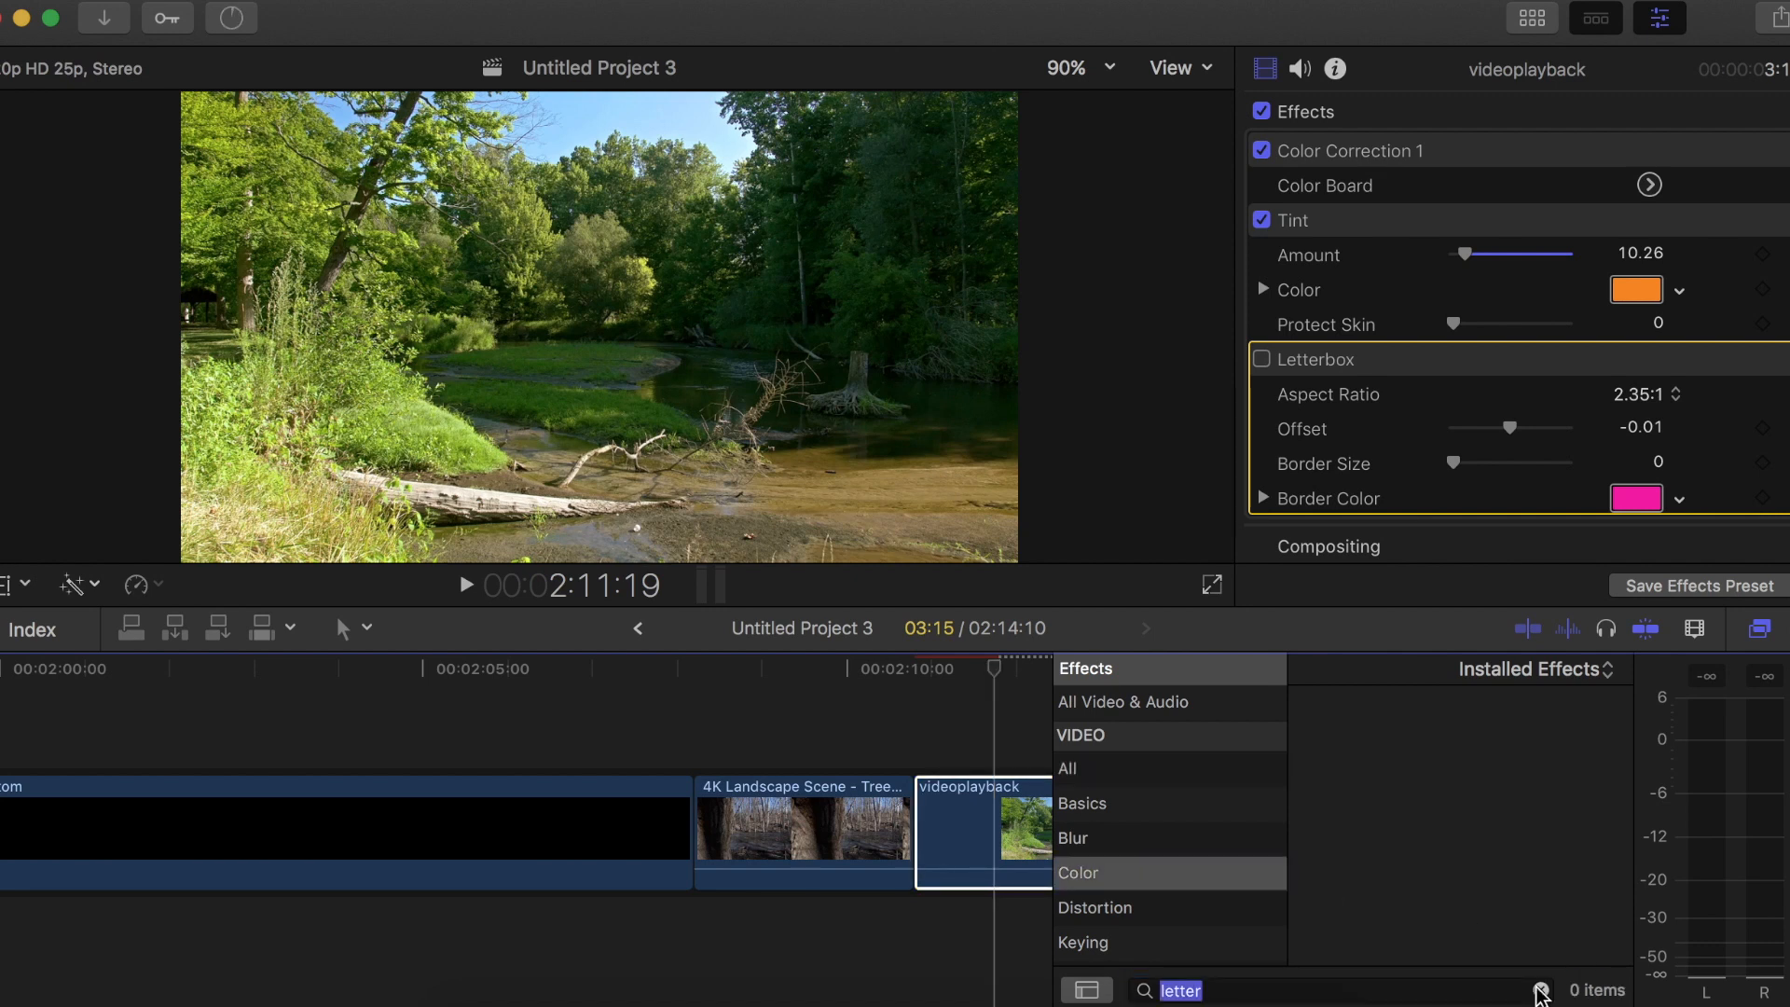
{"action": "left_click", "coordinate": [1540, 990]}
{"action": "scroll", "coordinate": [1502, 902], "scroll_direction": "down", "scroll_amount": 5}
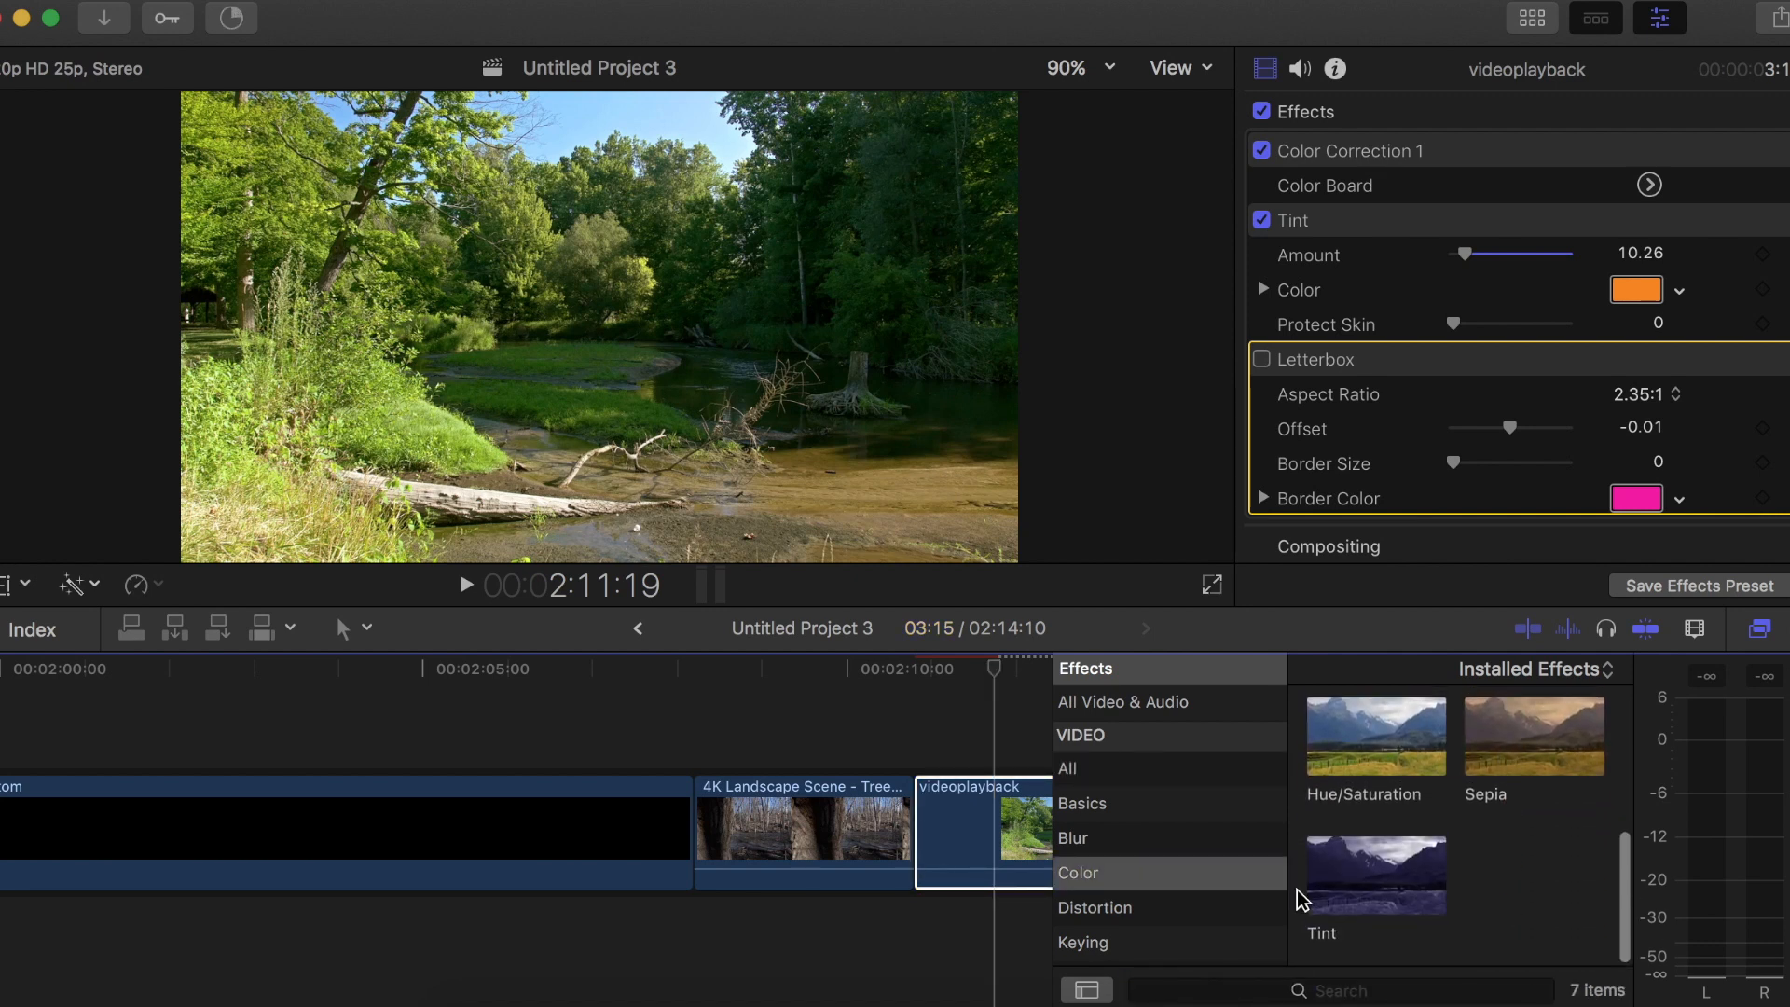
Try a blue color and an amount of 100 for the videoplayback clip's Tint effect, reverting both changes
{"action": "left_click", "coordinate": [1681, 293]}
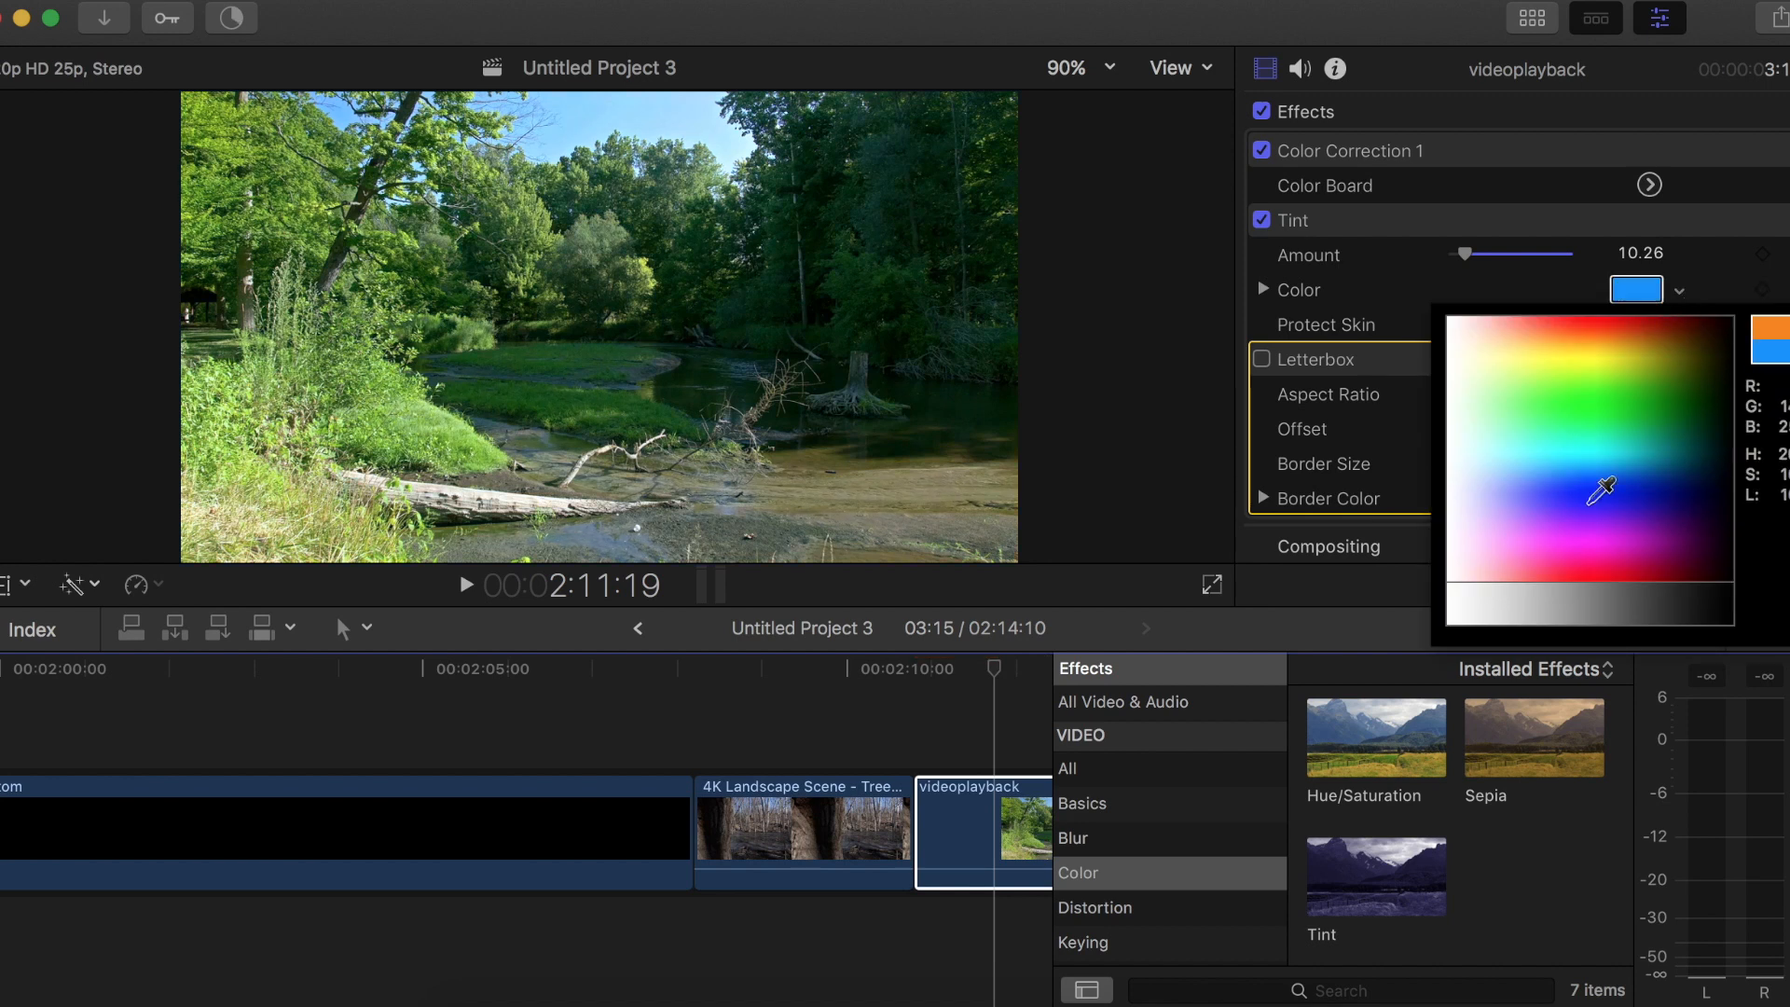
{"action": "left_click", "coordinate": [1678, 290]}
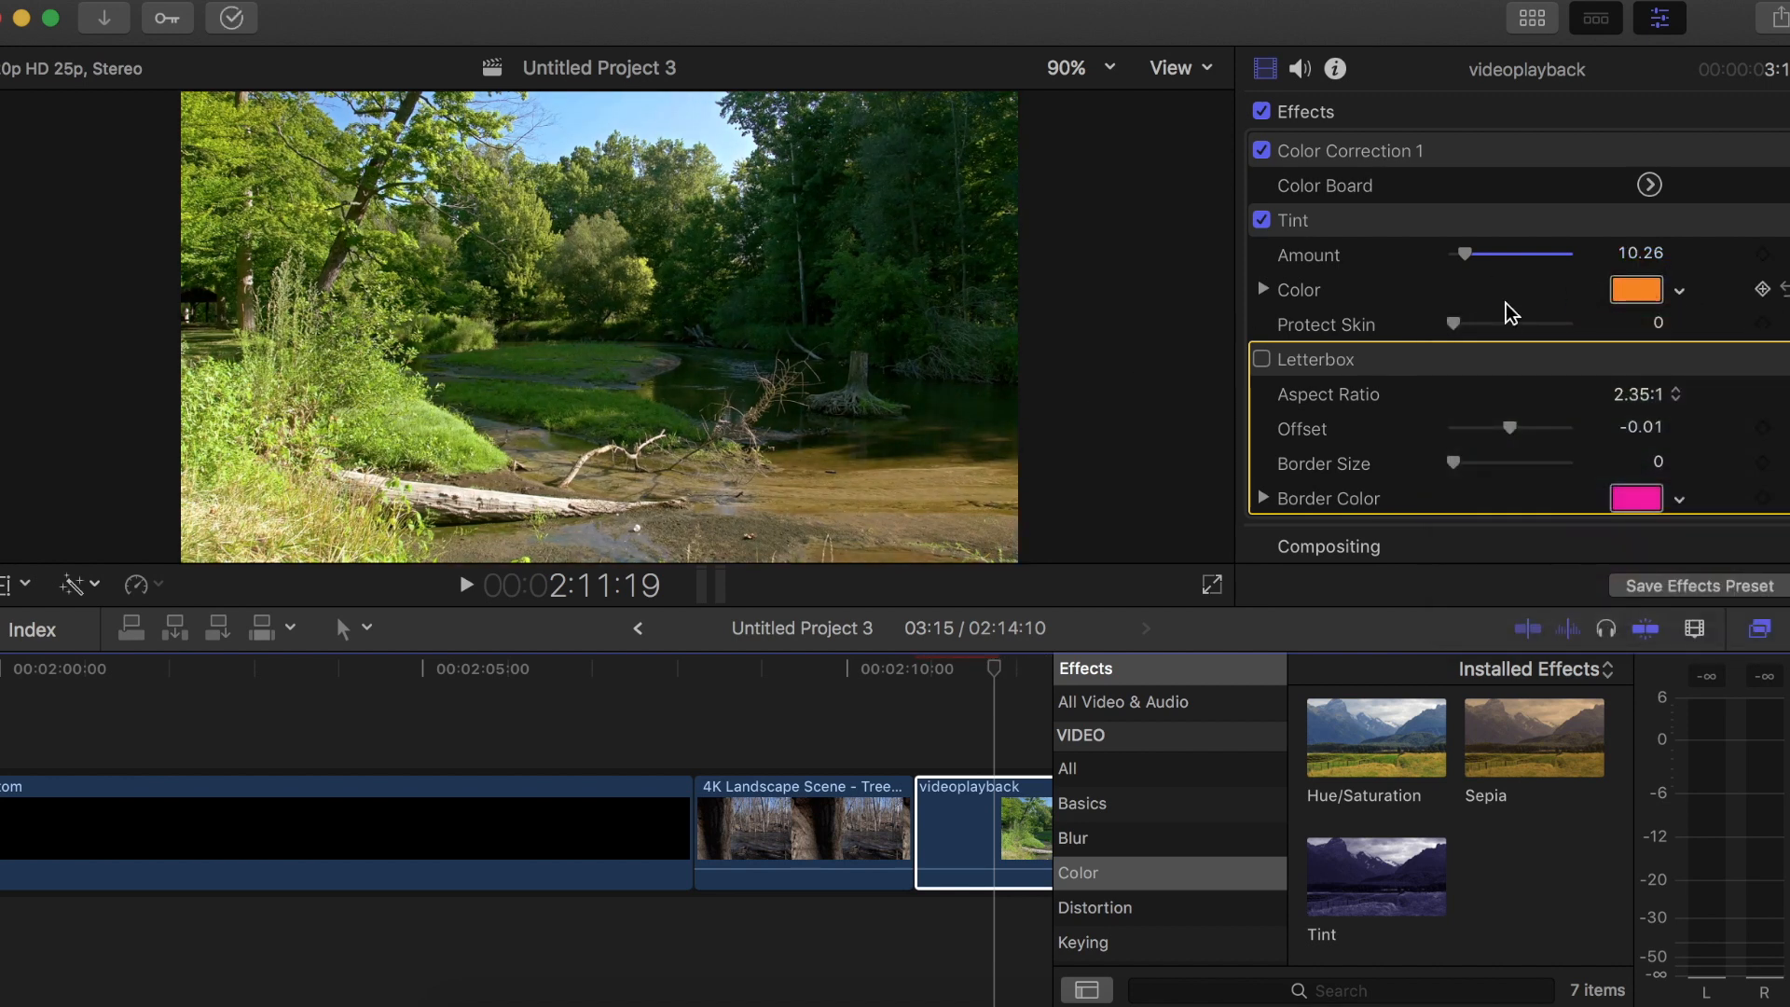
{"action": "left_click_drag", "start_coordinate": [1466, 253], "coordinate": [1672, 282]}
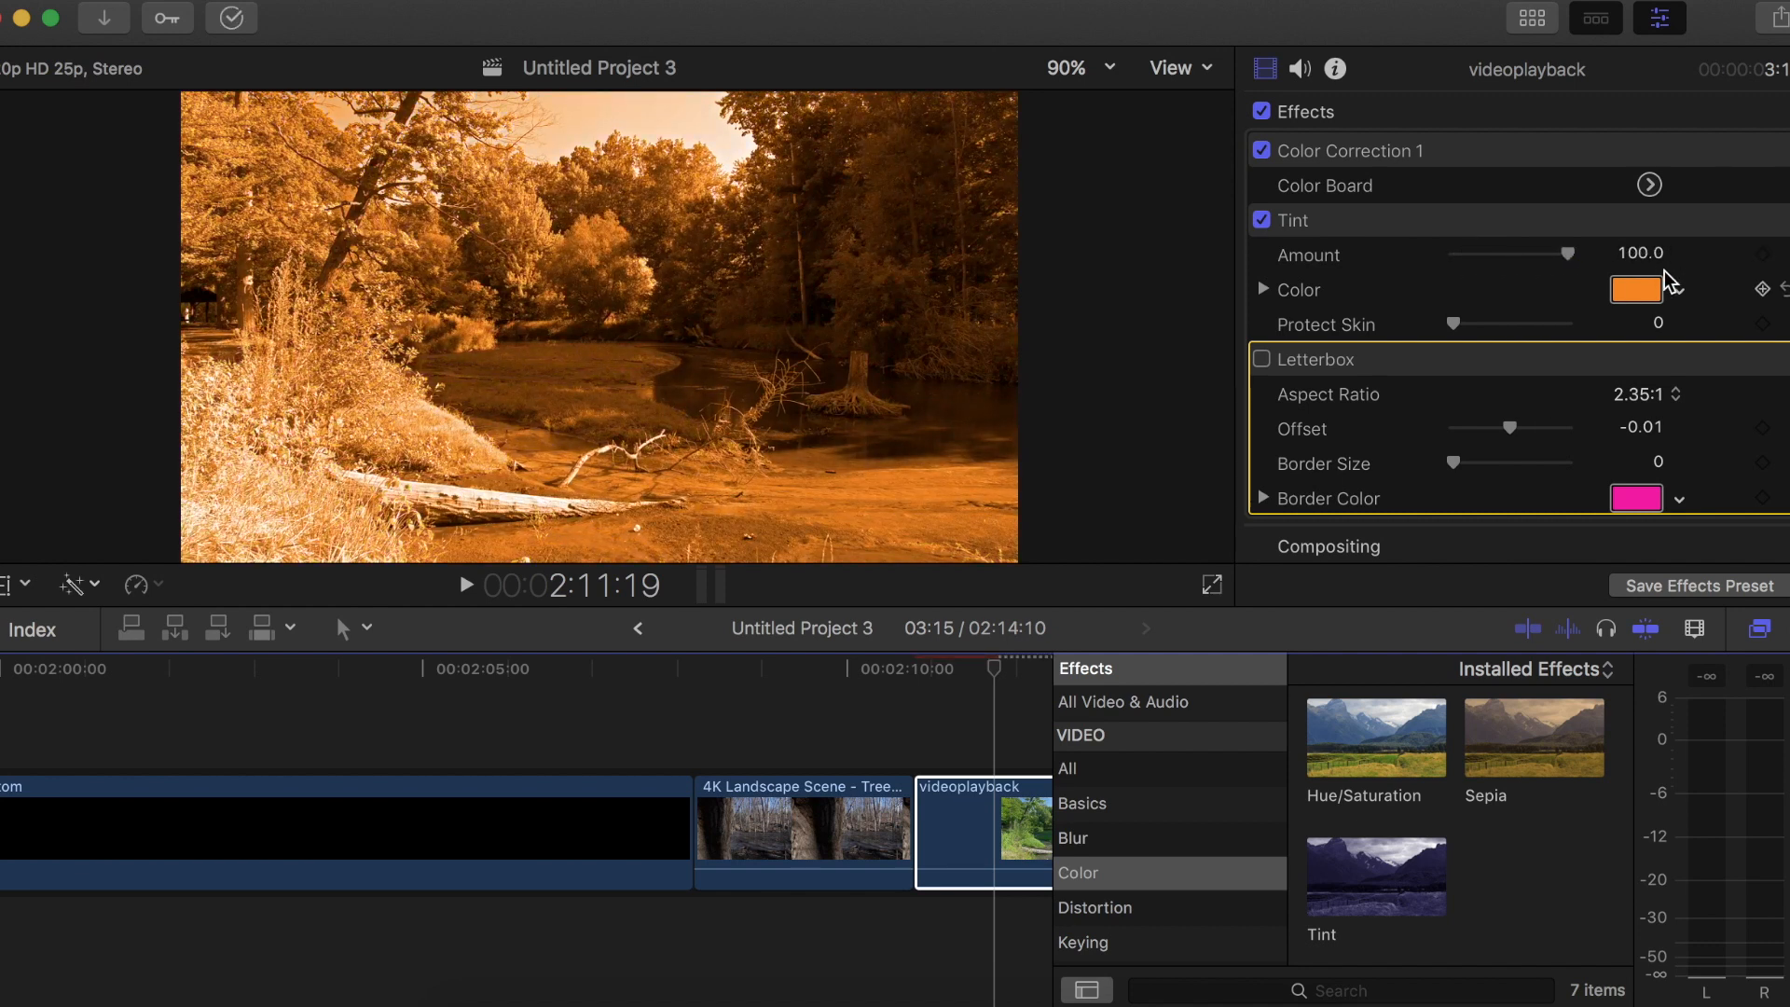
{"action": "key", "text": "super+z"}
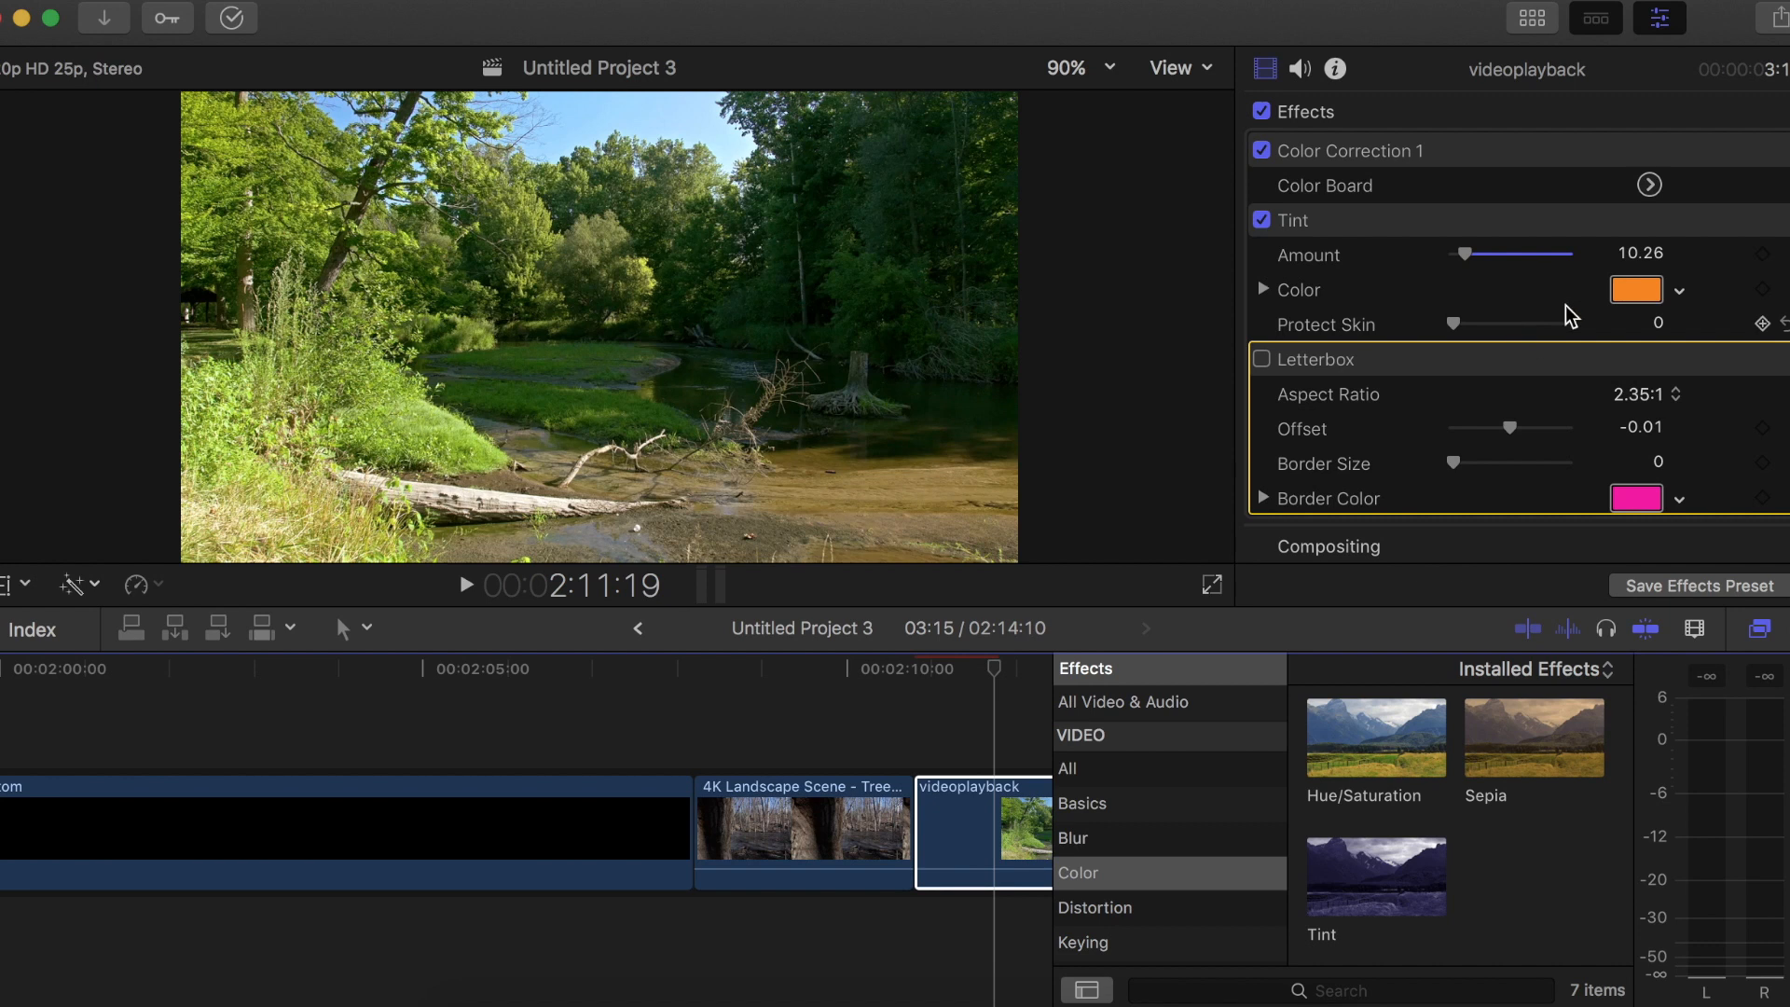
Compare the videoplayback clip with and without the Tint effect, leaving the effect enabled
{"action": "scroll", "coordinate": [1518, 257], "scroll_direction": "down", "scroll_amount": 2}
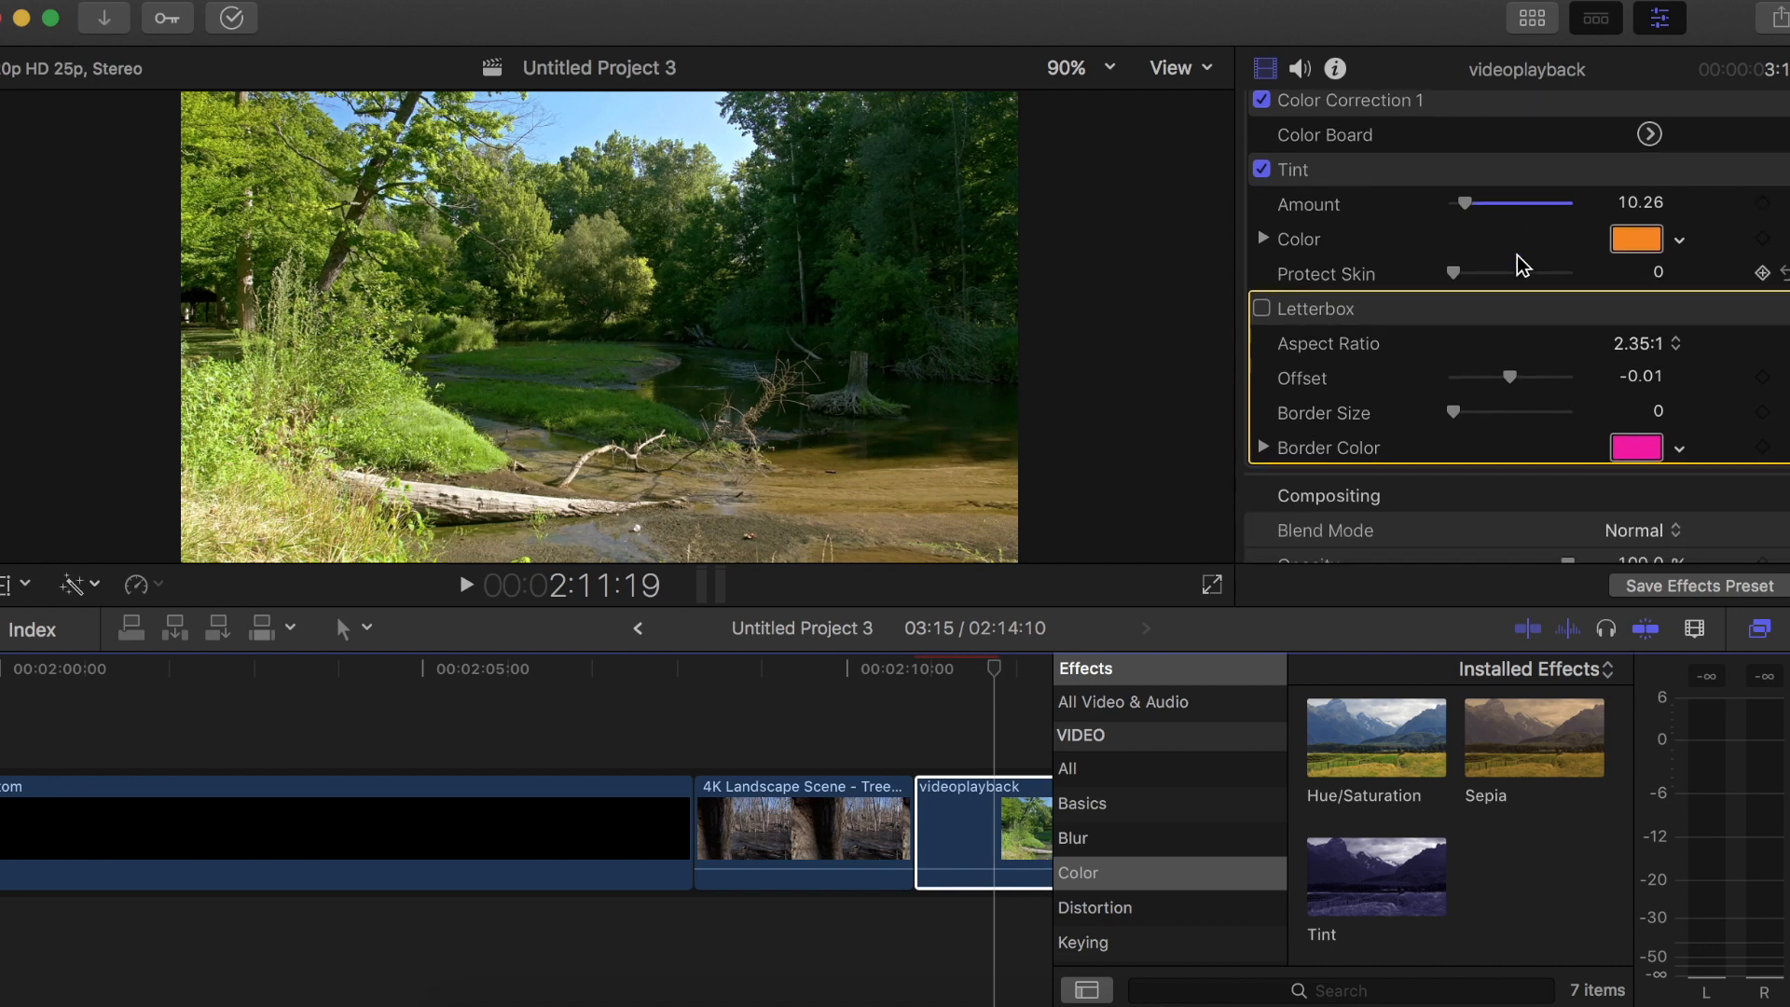
{"action": "left_click", "coordinate": [1263, 170]}
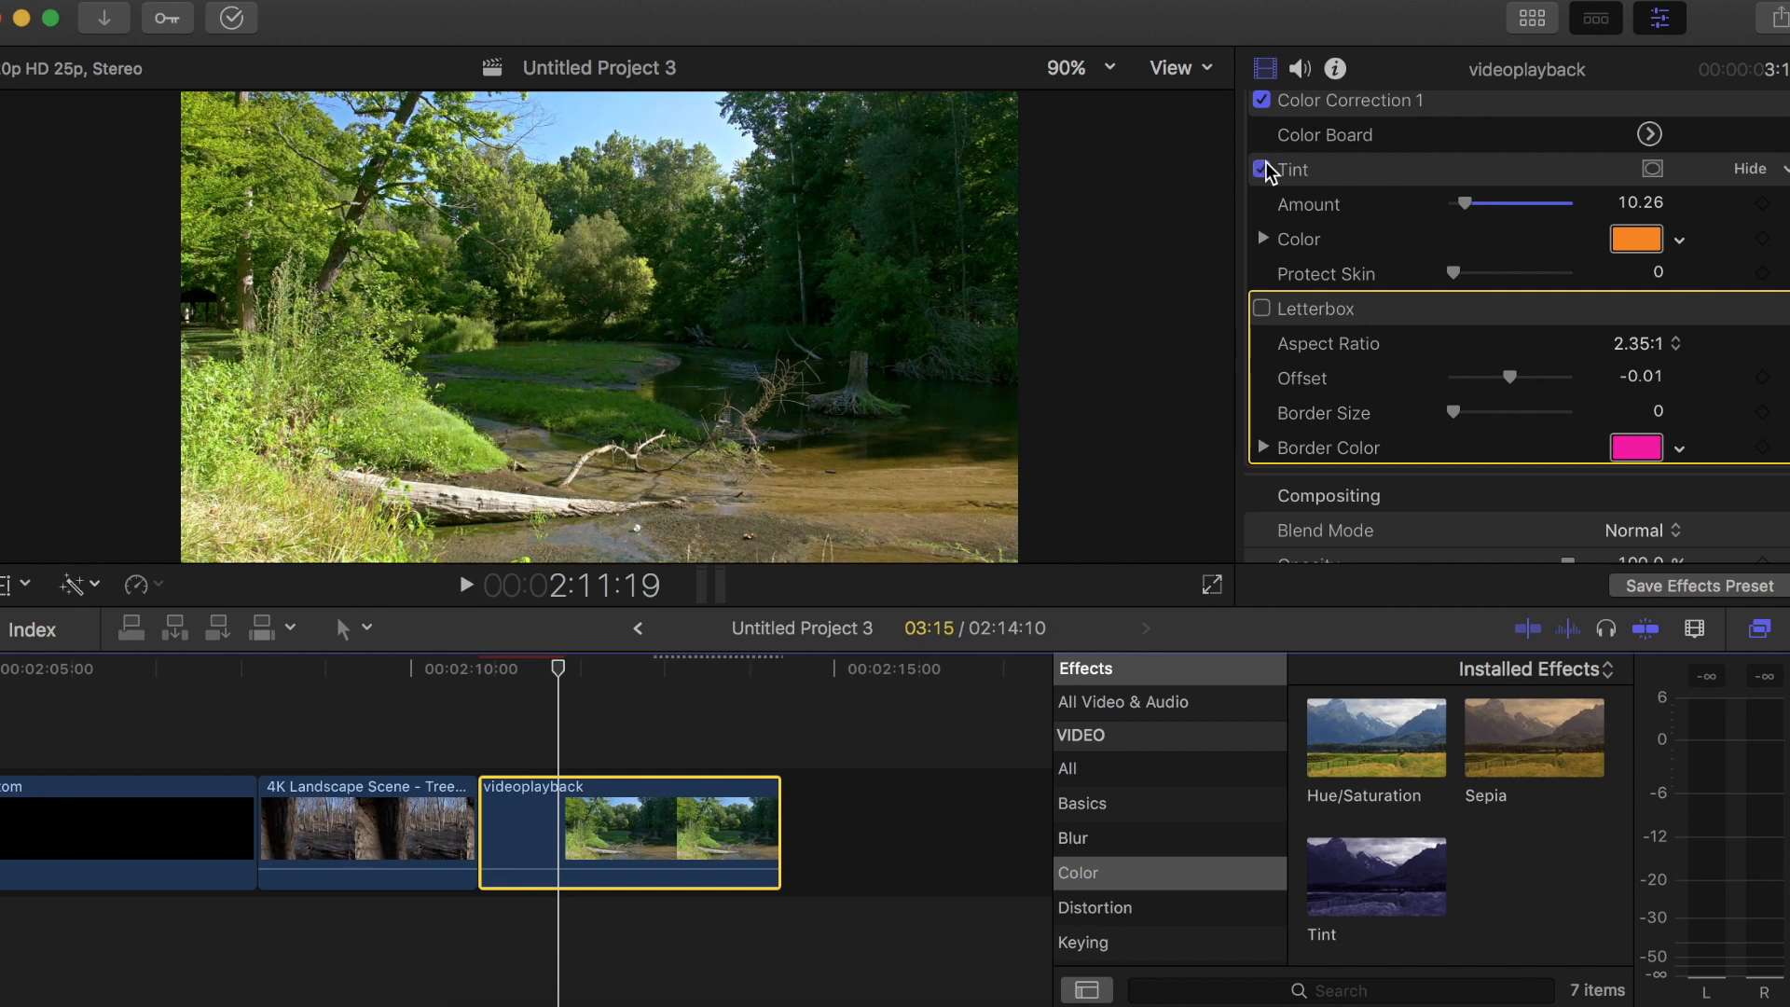